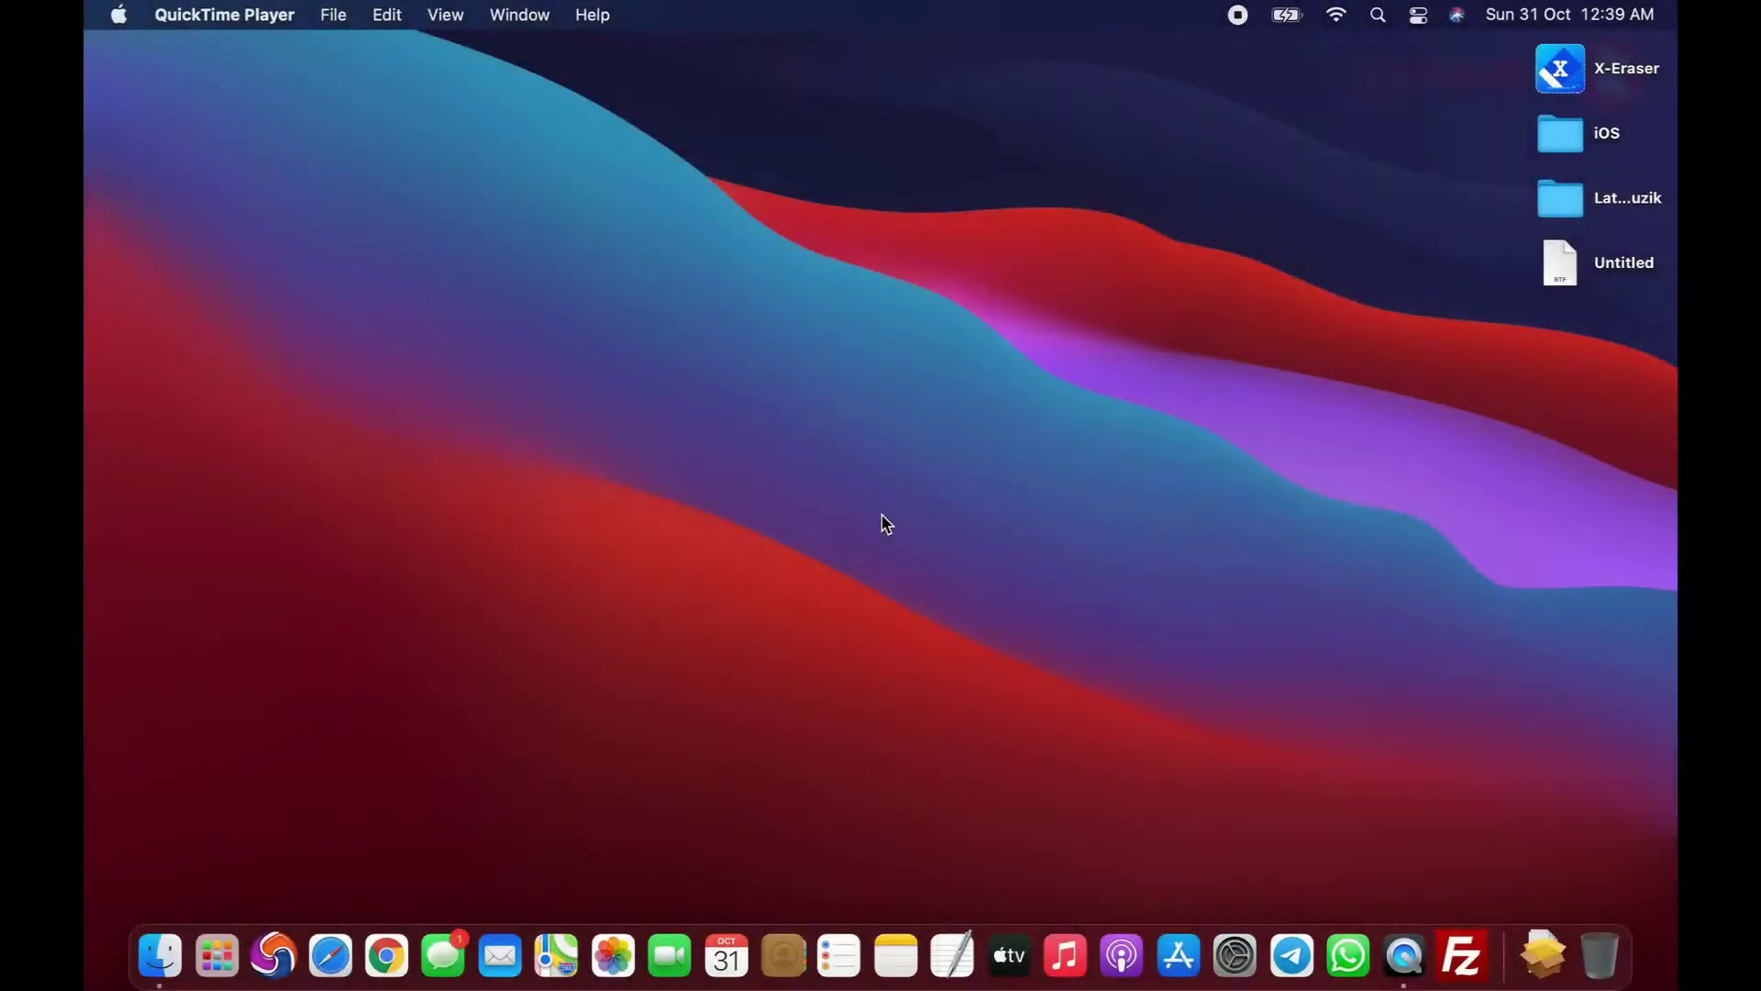
Launch Smart Switch from the installed applications and move its window slightly higher on the desktop.
left_click(213, 960)
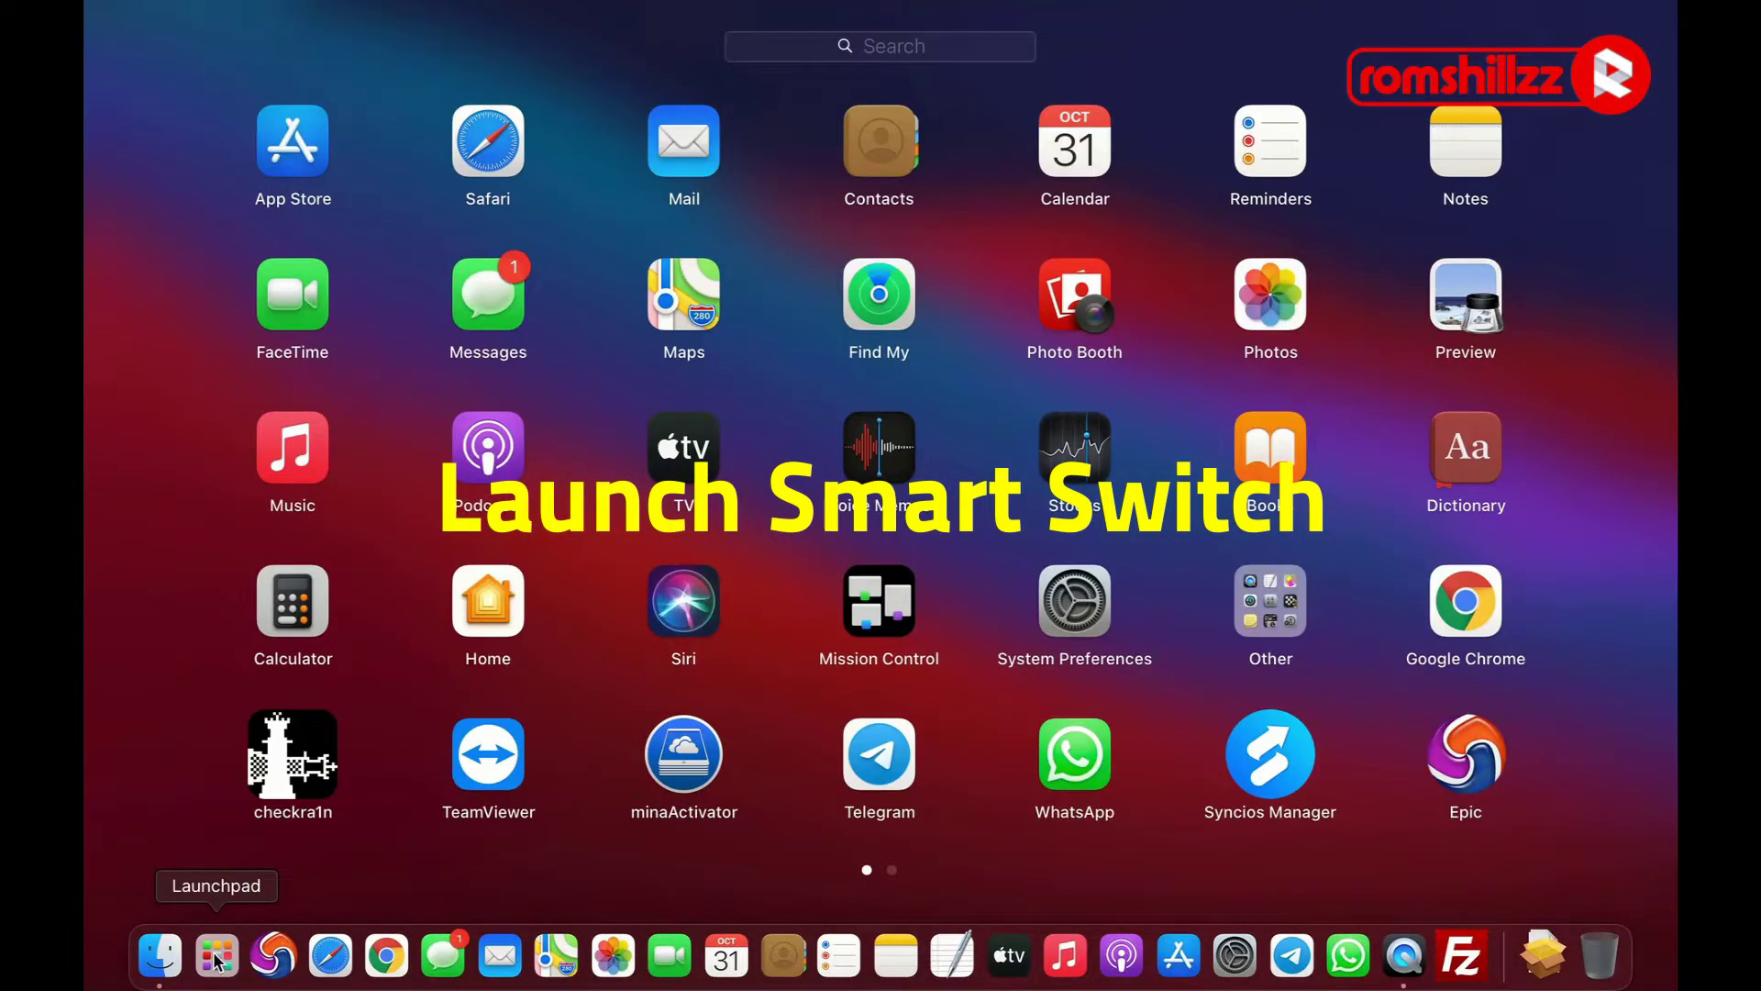
scroll(389, 884, "right", 3)
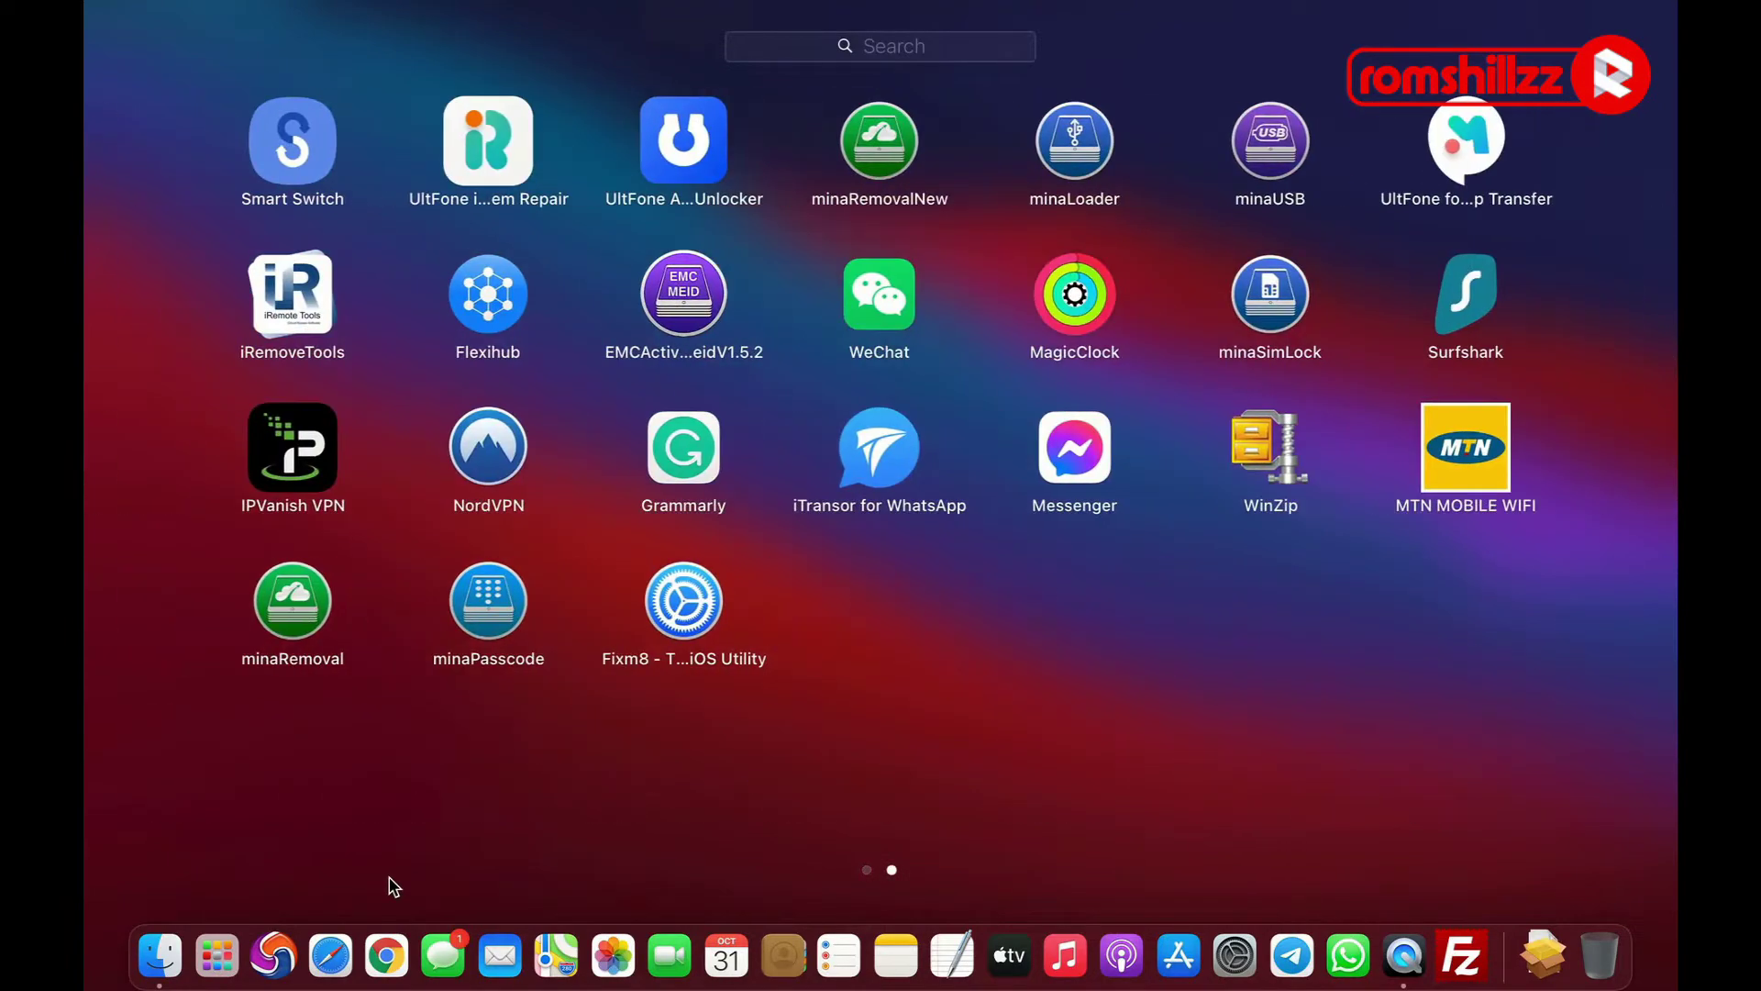
left_click(272, 170)
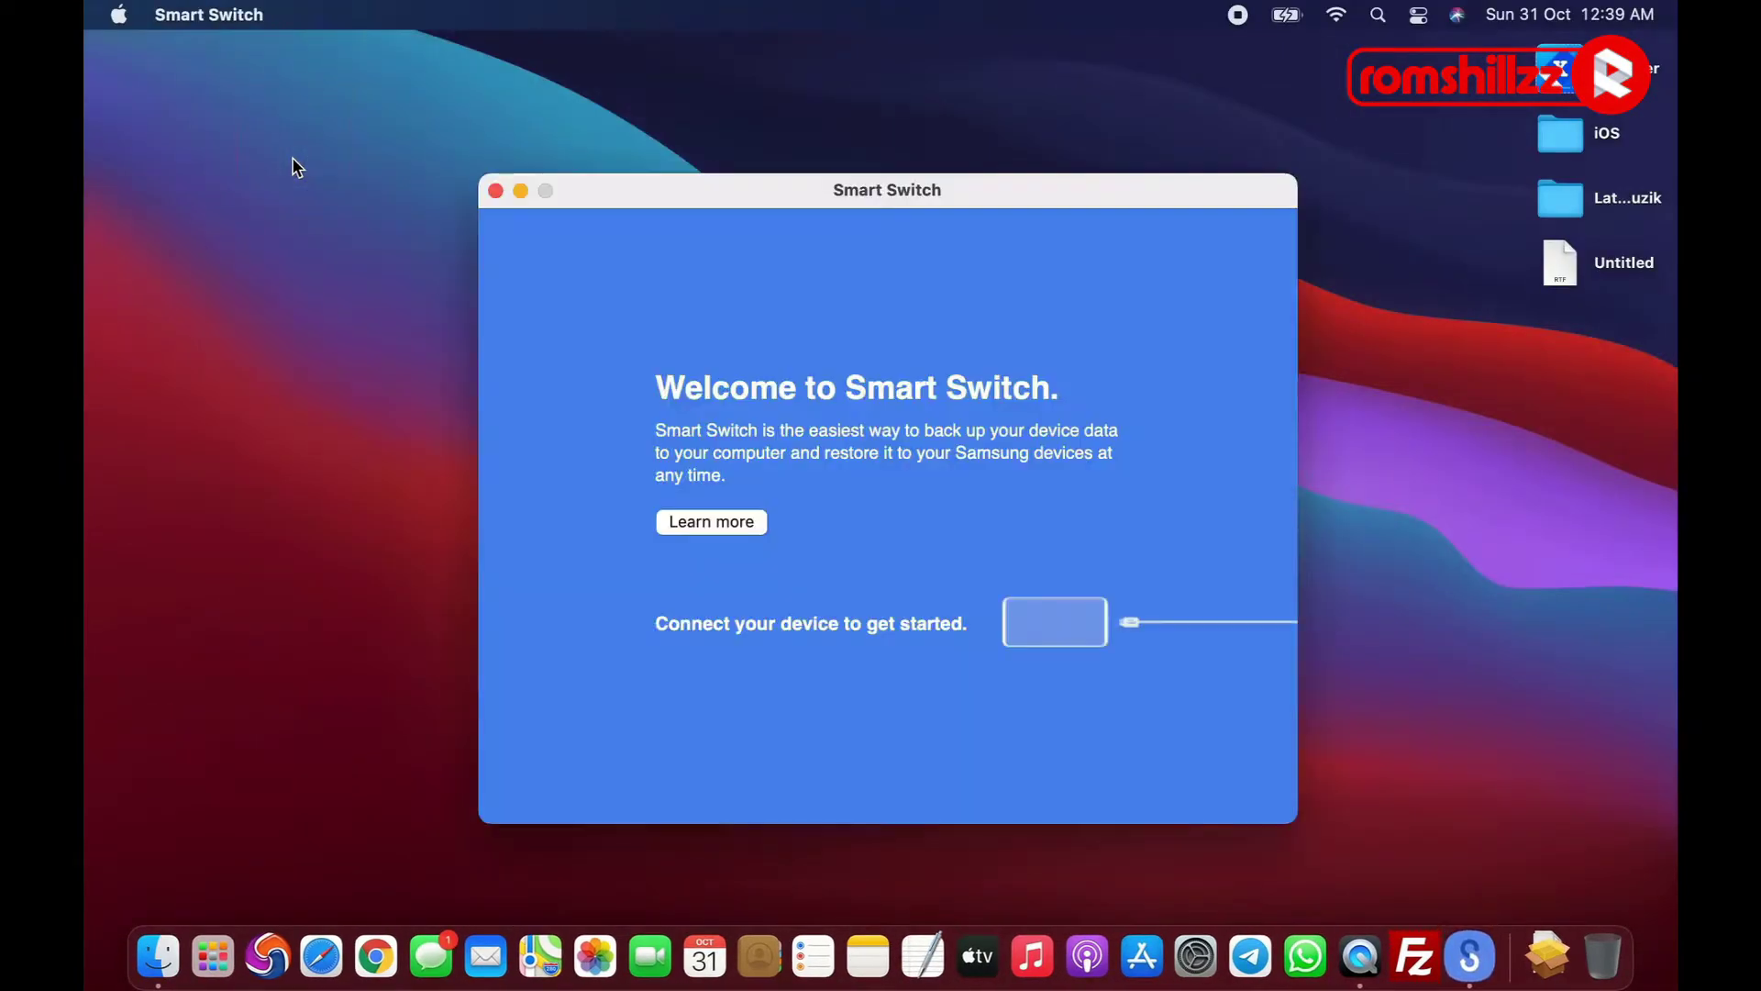
left_click(830, 194)
left_click_drag(831, 199, 818, 165)
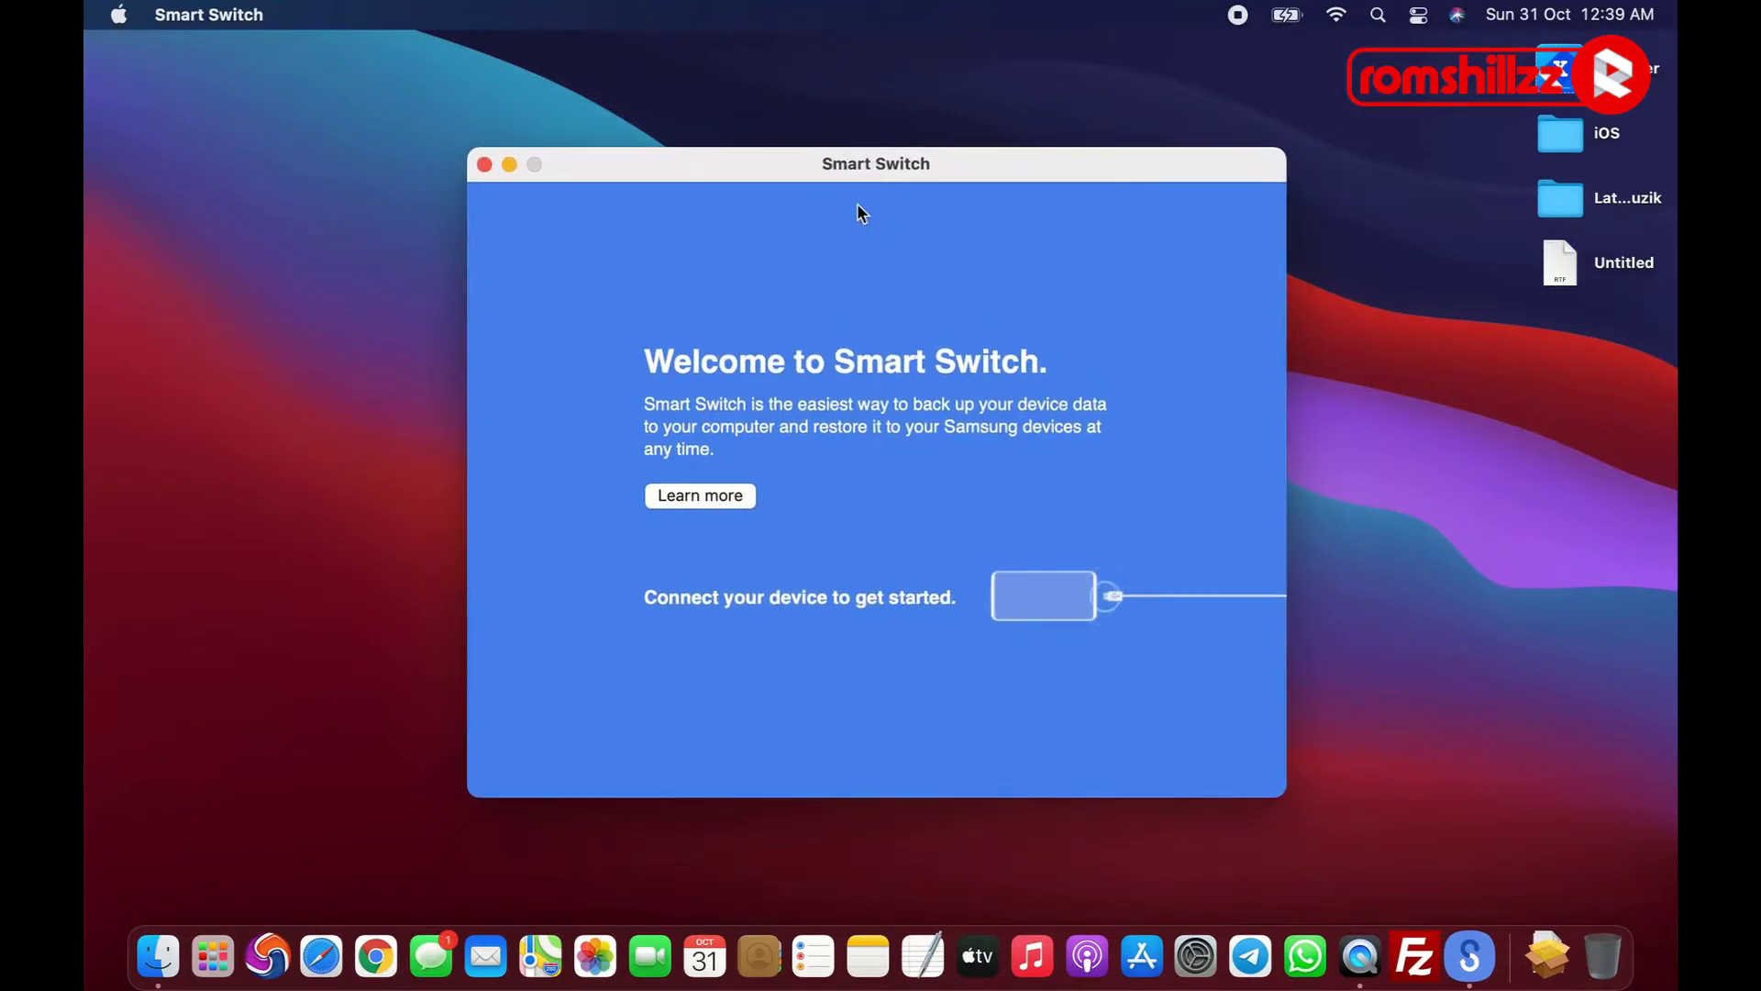
Open the Smart Switch preferences and review the backup folder location and the list of backup files.
left_click(200, 15)
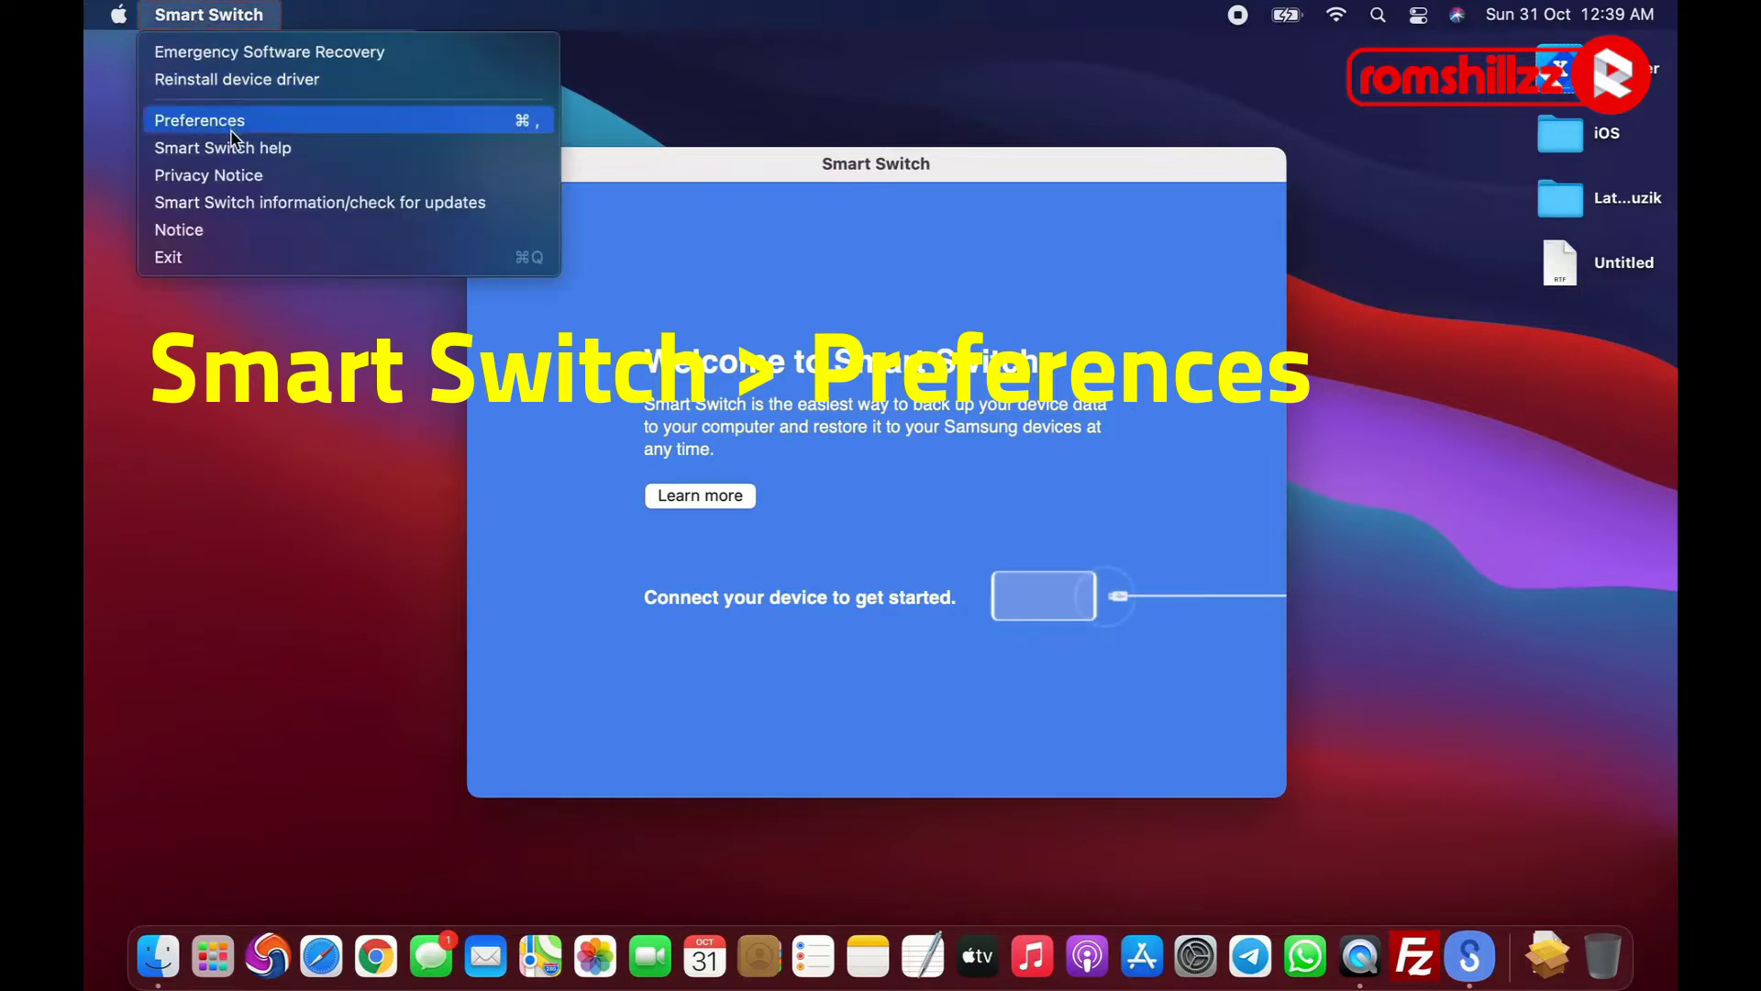
left_click(397, 126)
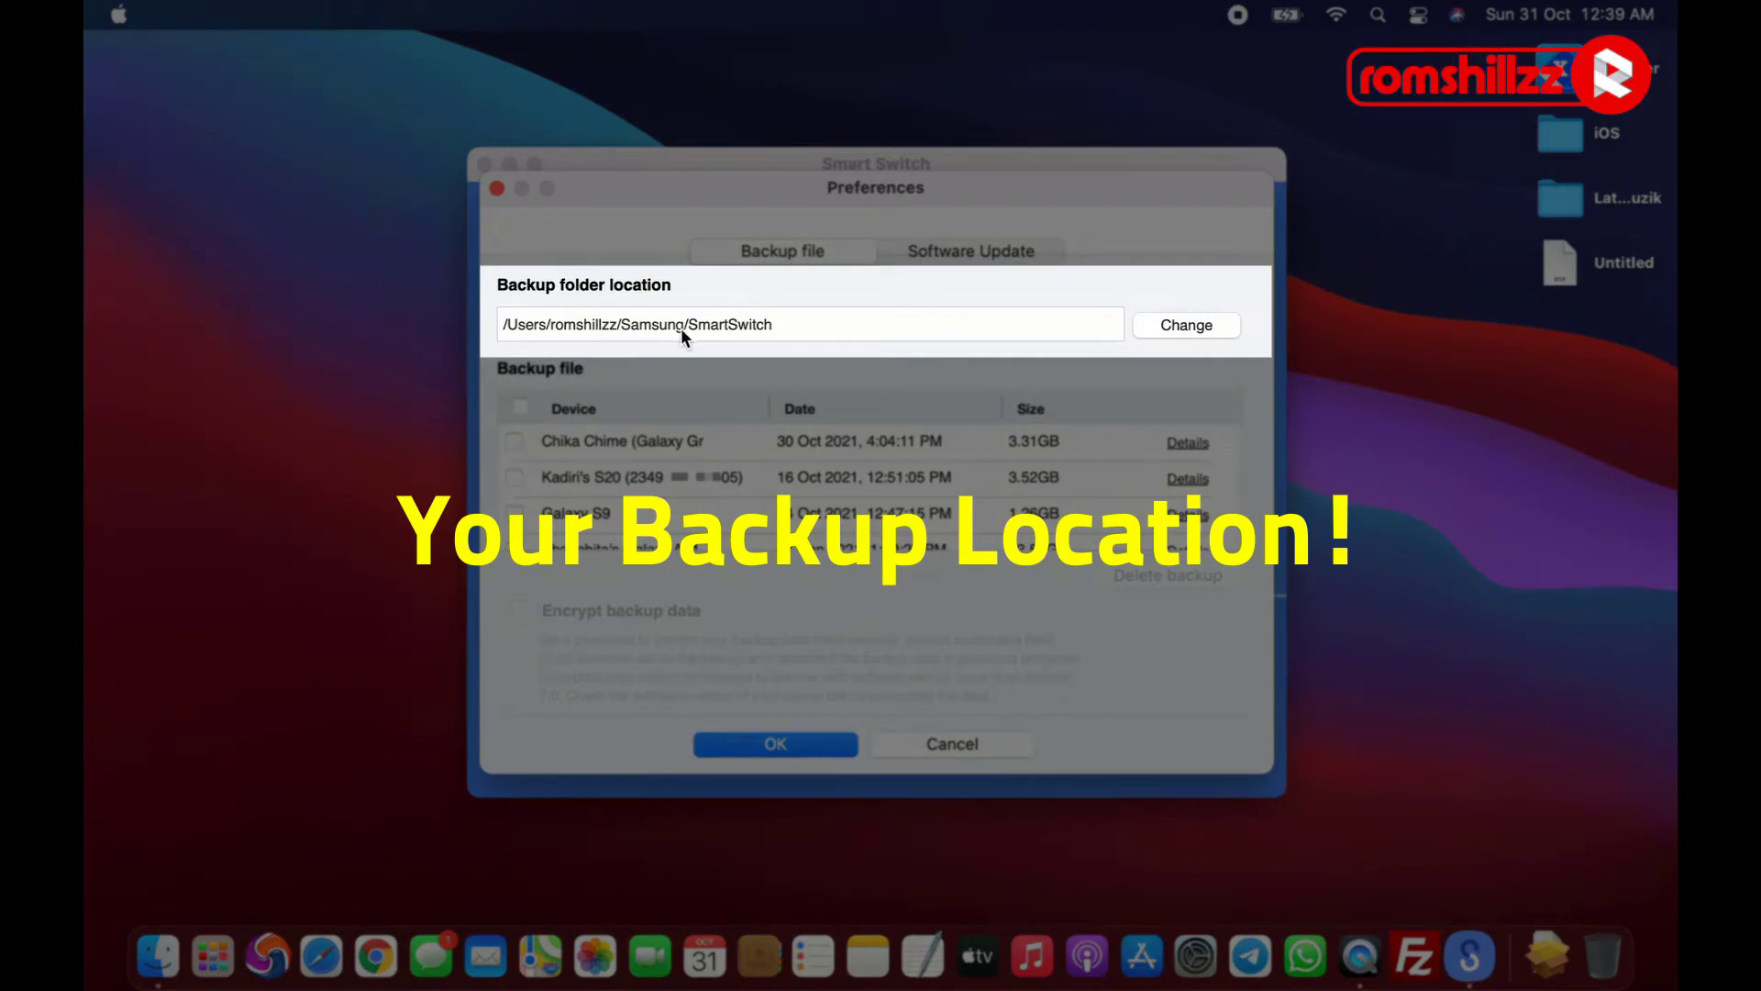
scroll(897, 481, "down", 2)
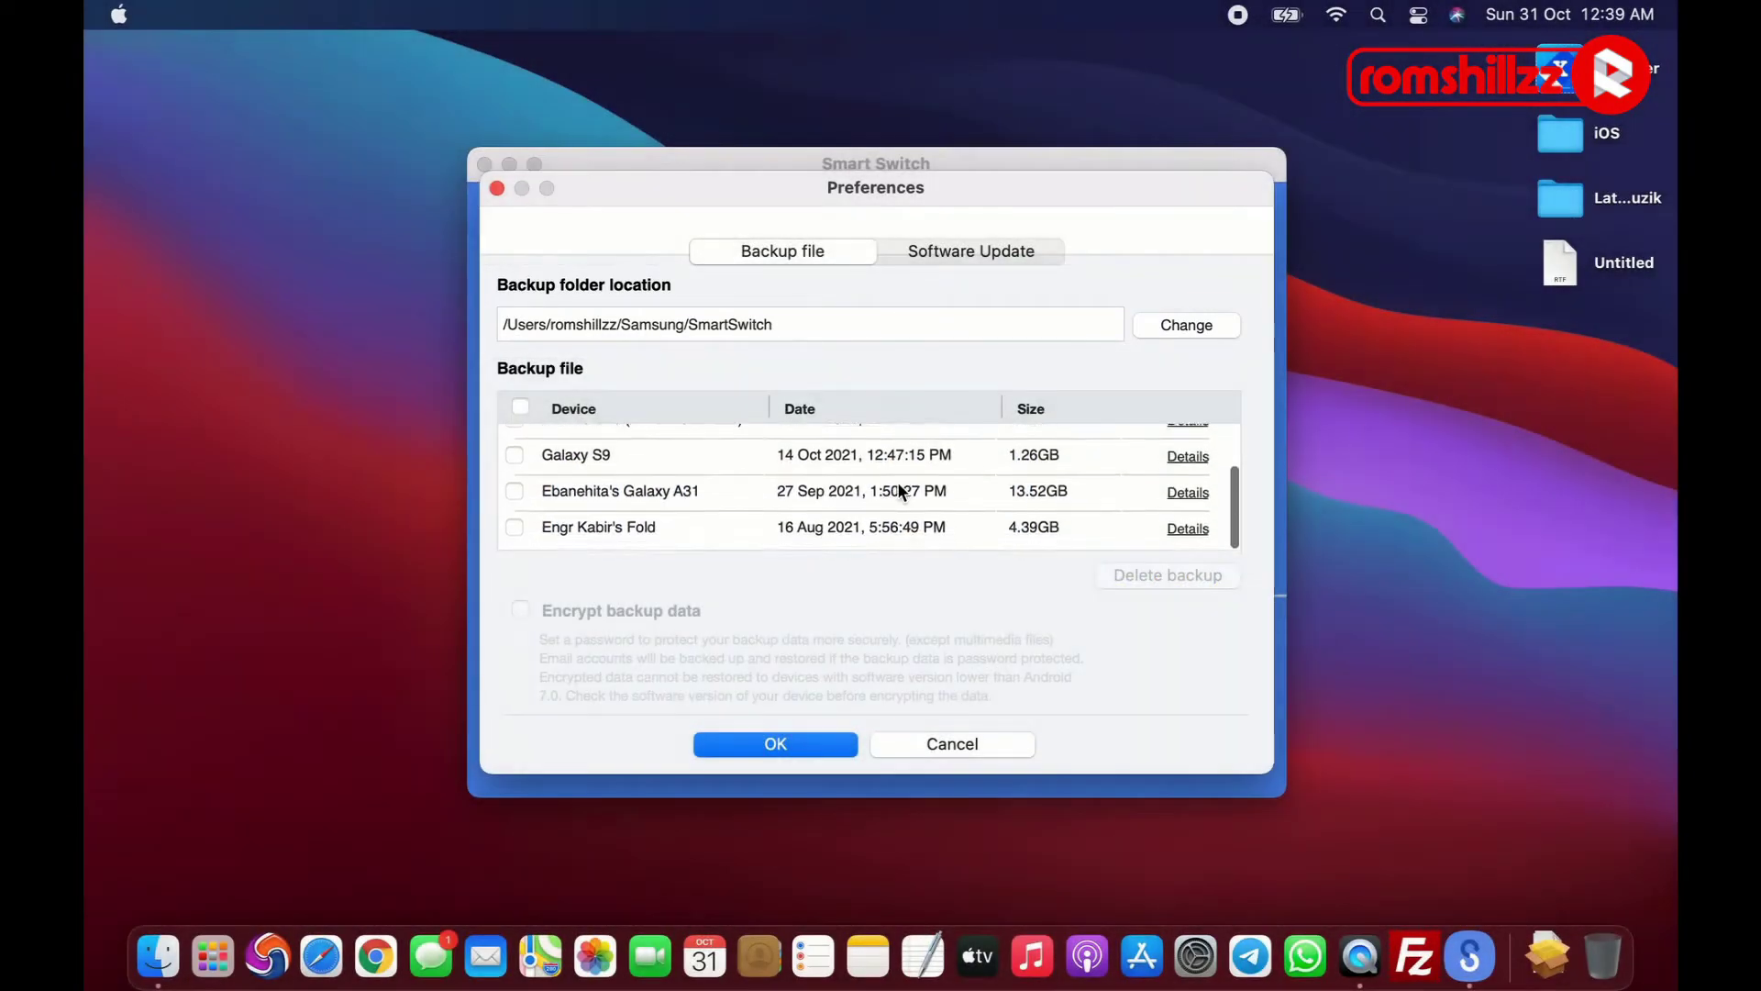
scroll(898, 486, "up", 3)
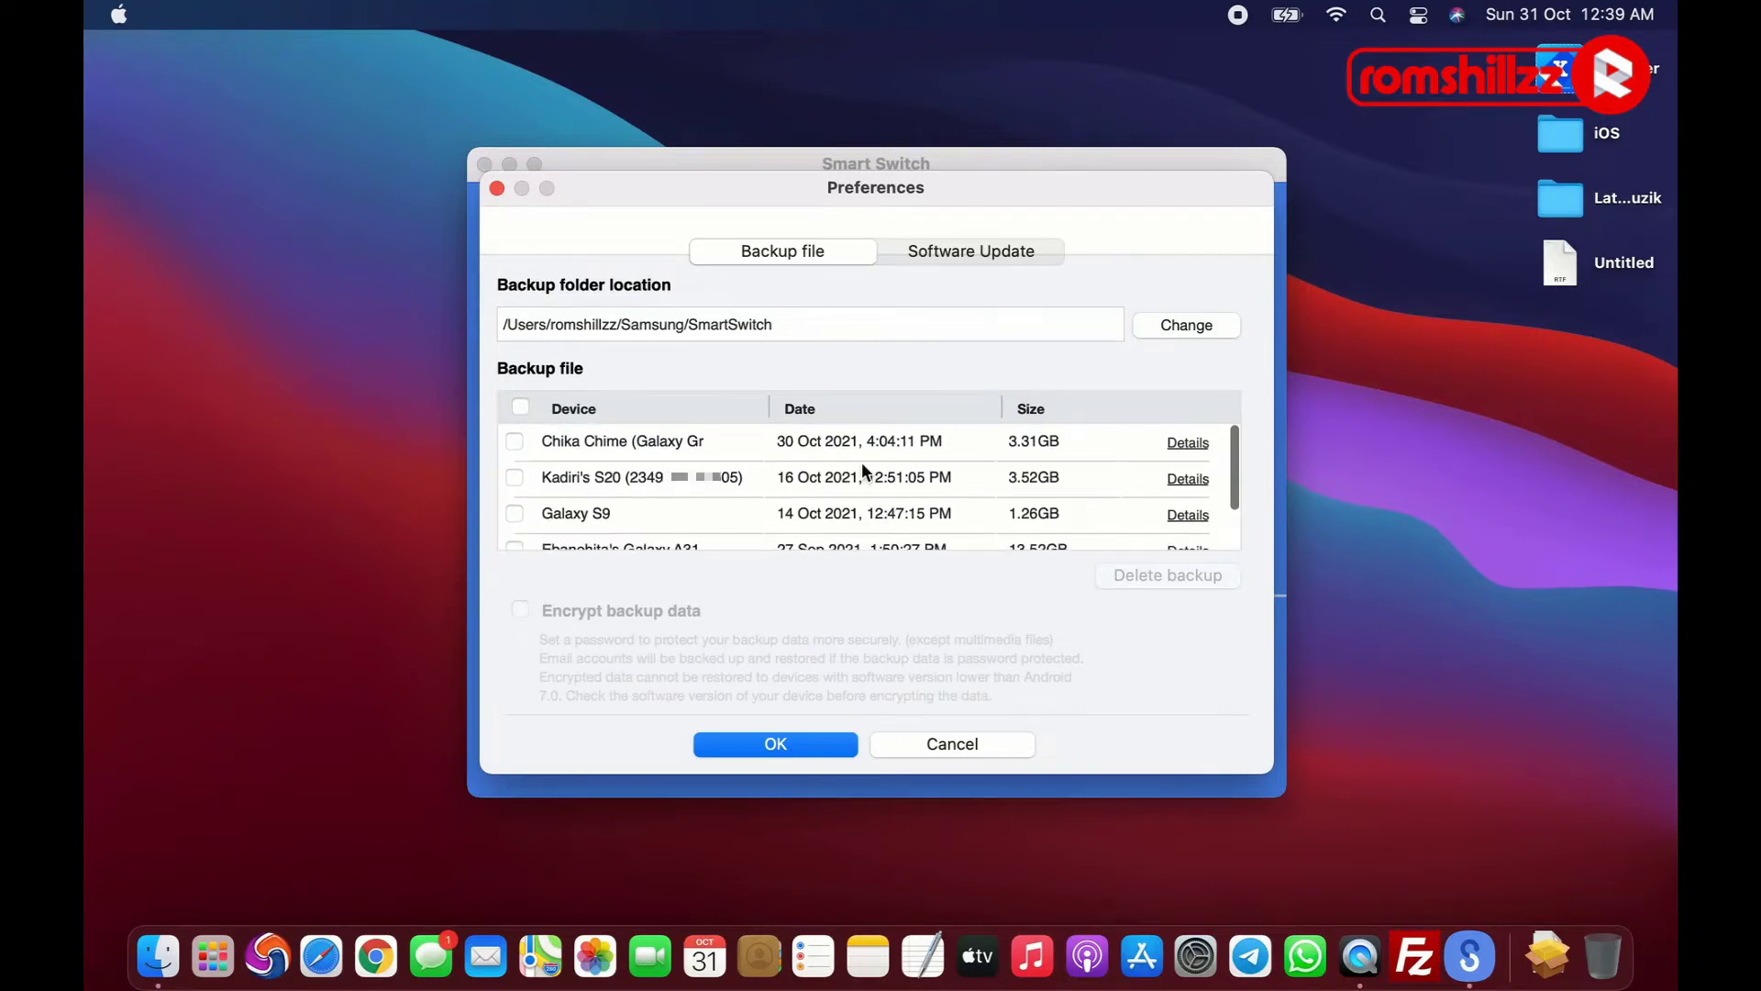
Switch to Finder and replace the Recents window with one showing the Computer location.
left_click(166, 956)
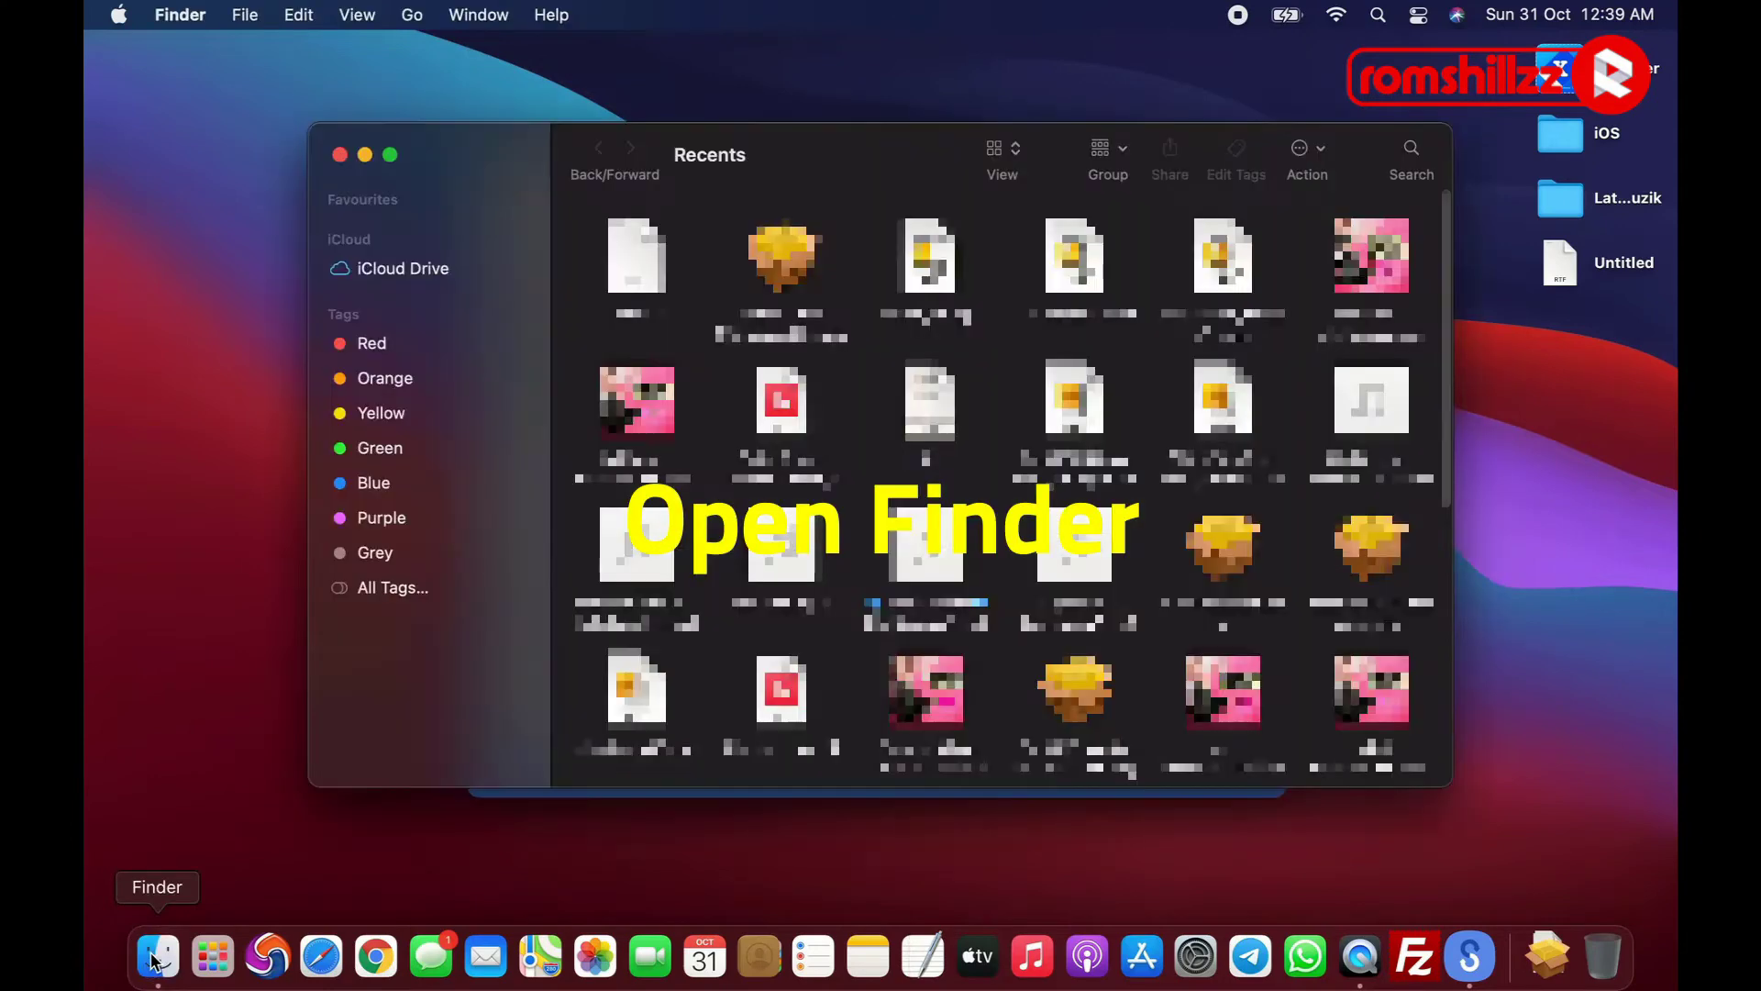
left_click(339, 155)
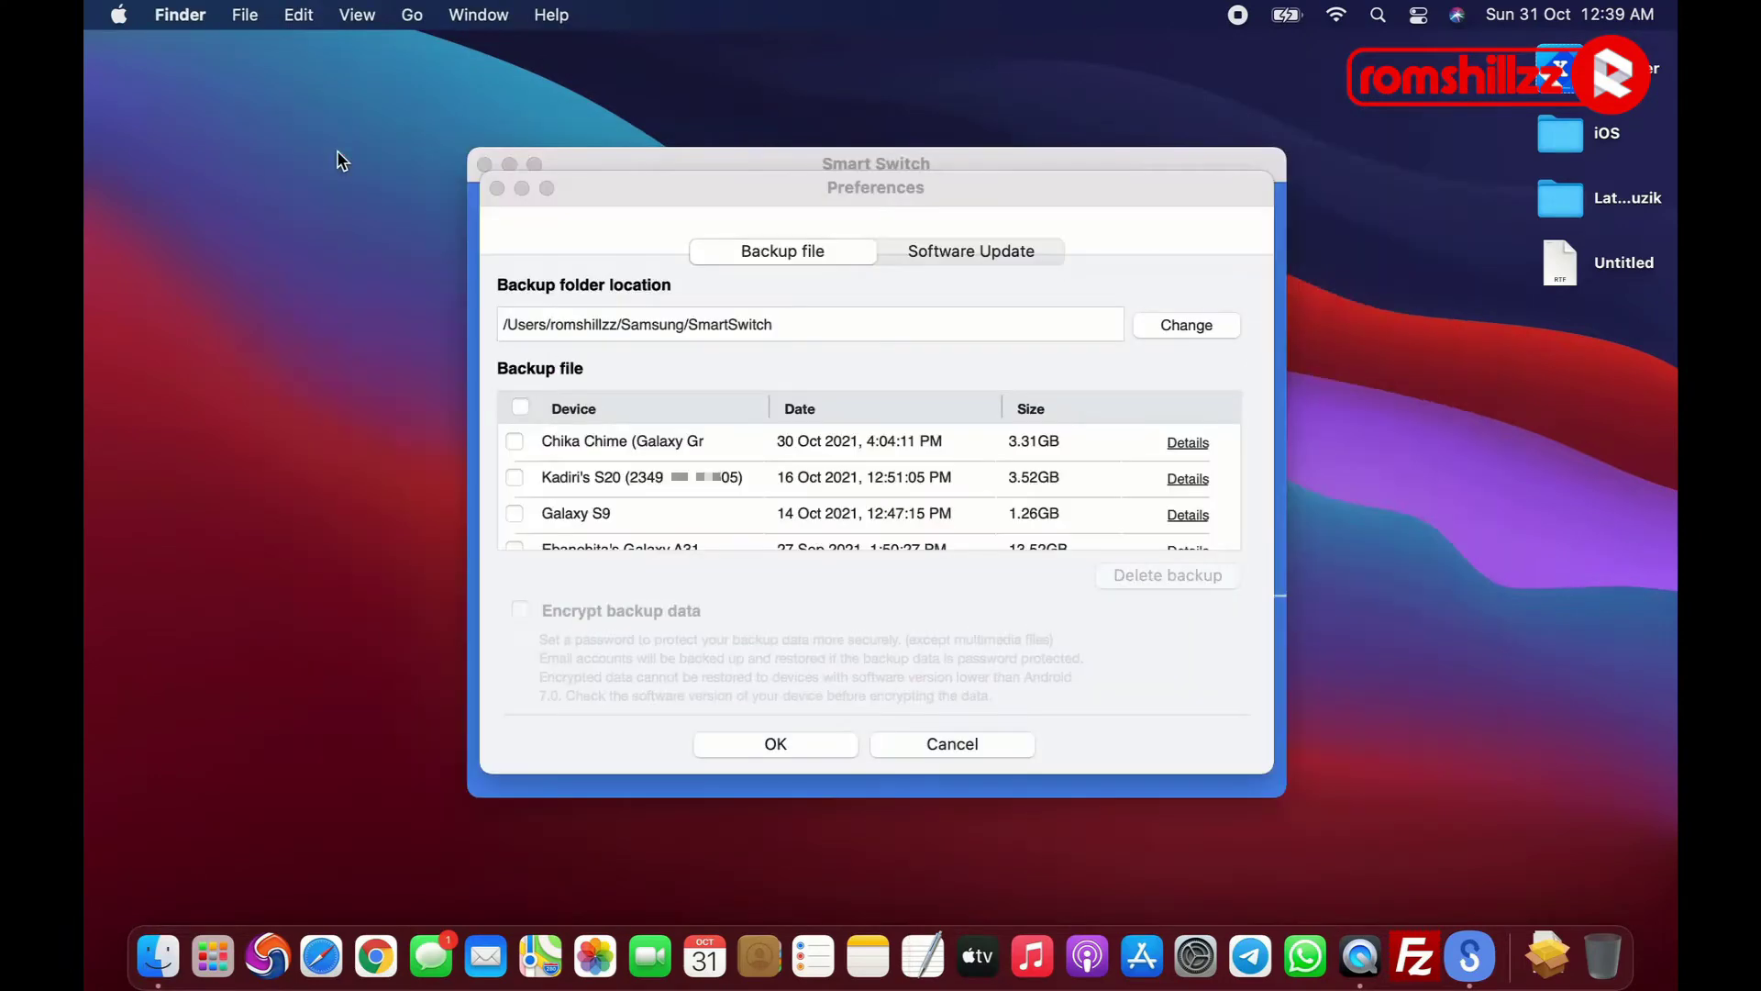
left_click(412, 15)
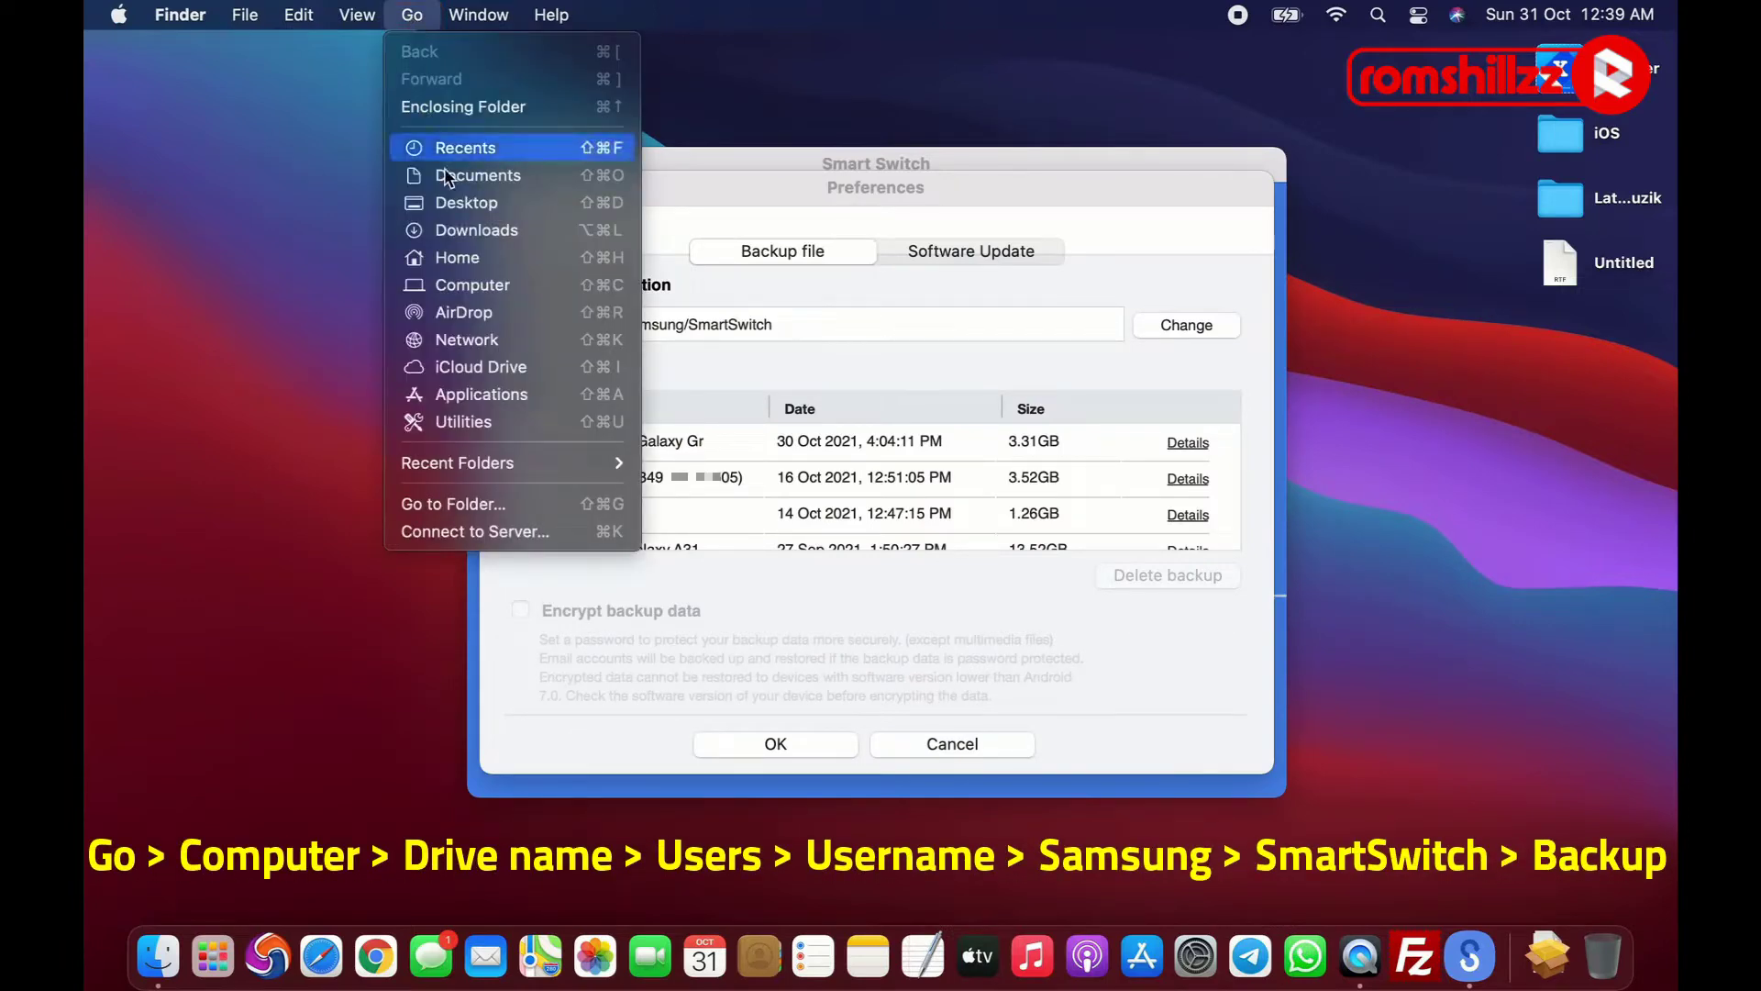
left_click(459, 286)
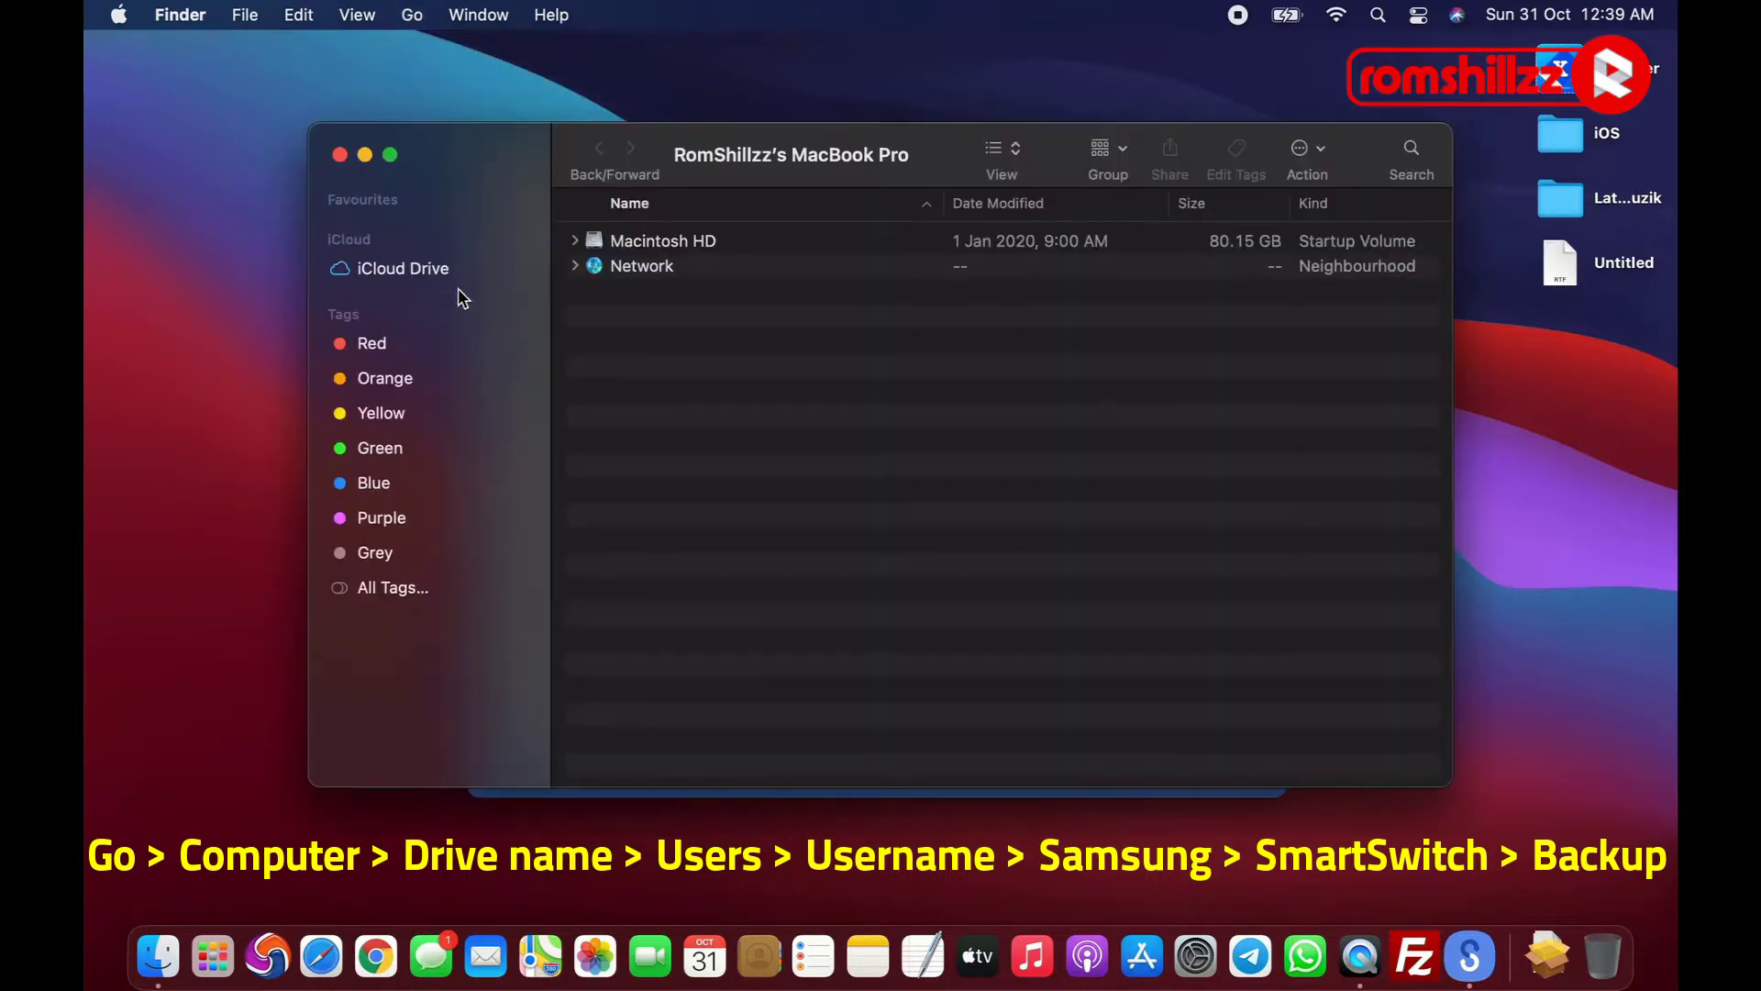
Open the Macintosh HD drive and go through the Users folder into the account's home folder.
left_click(694, 246)
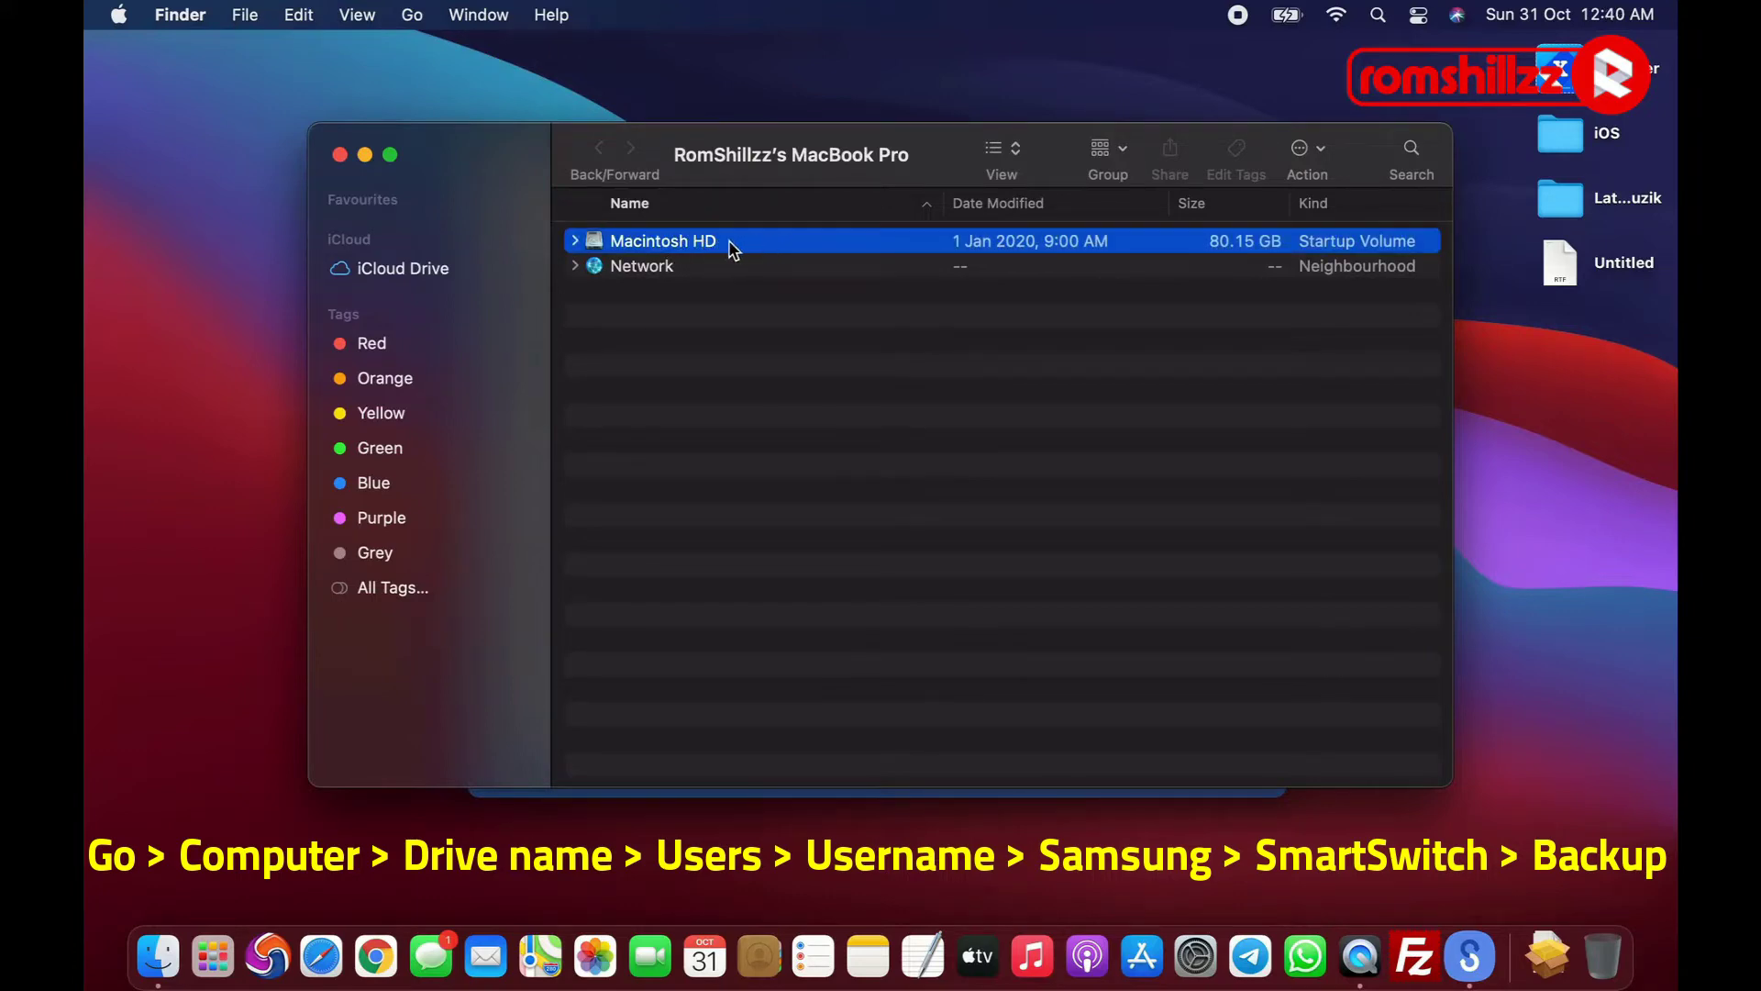
double_click(728, 244)
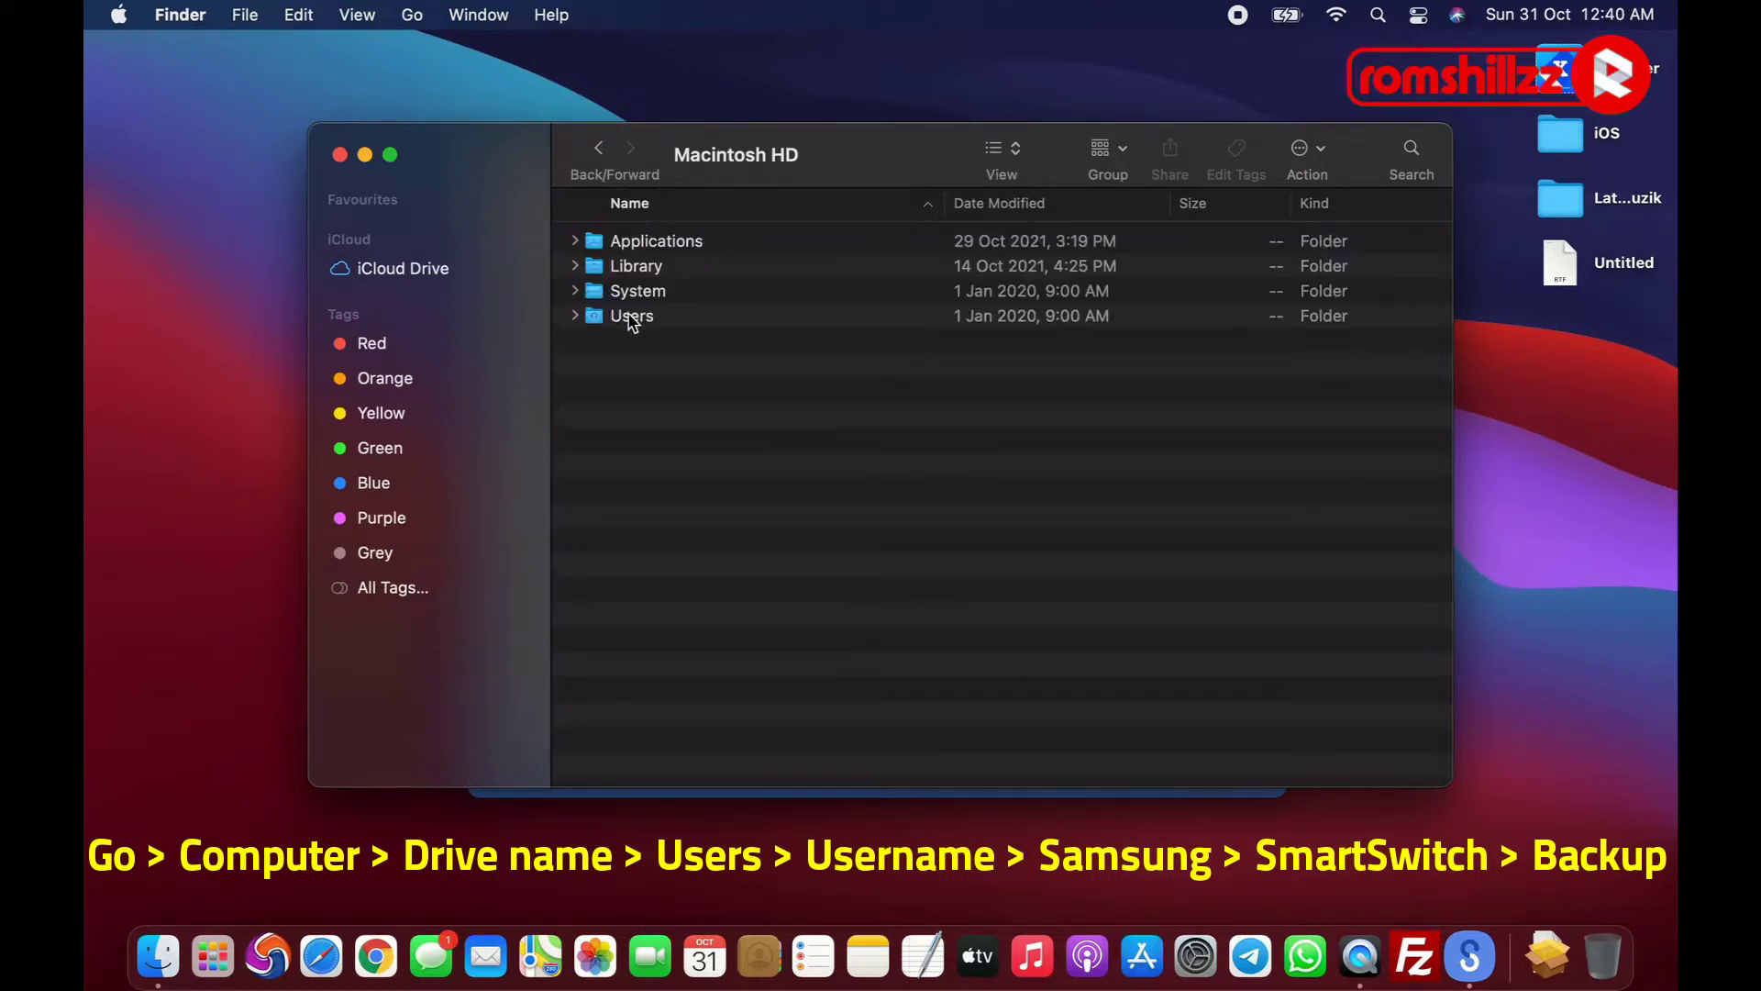
left_click(598, 325)
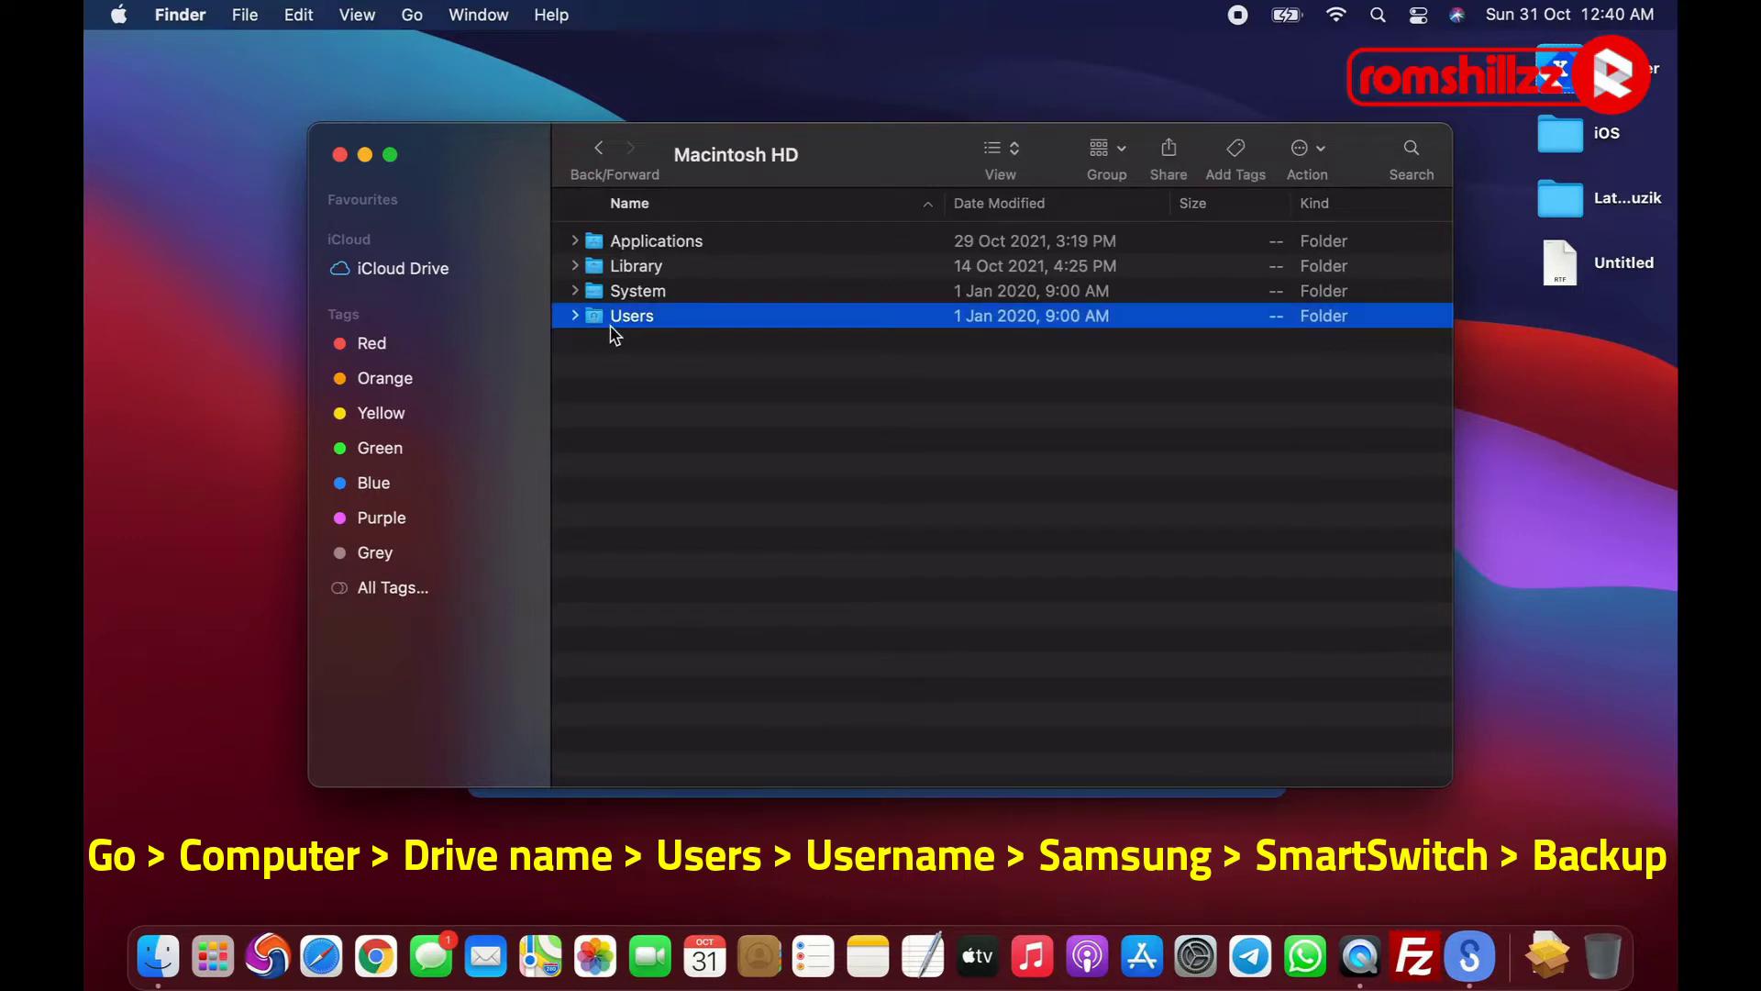
double_click(634, 323)
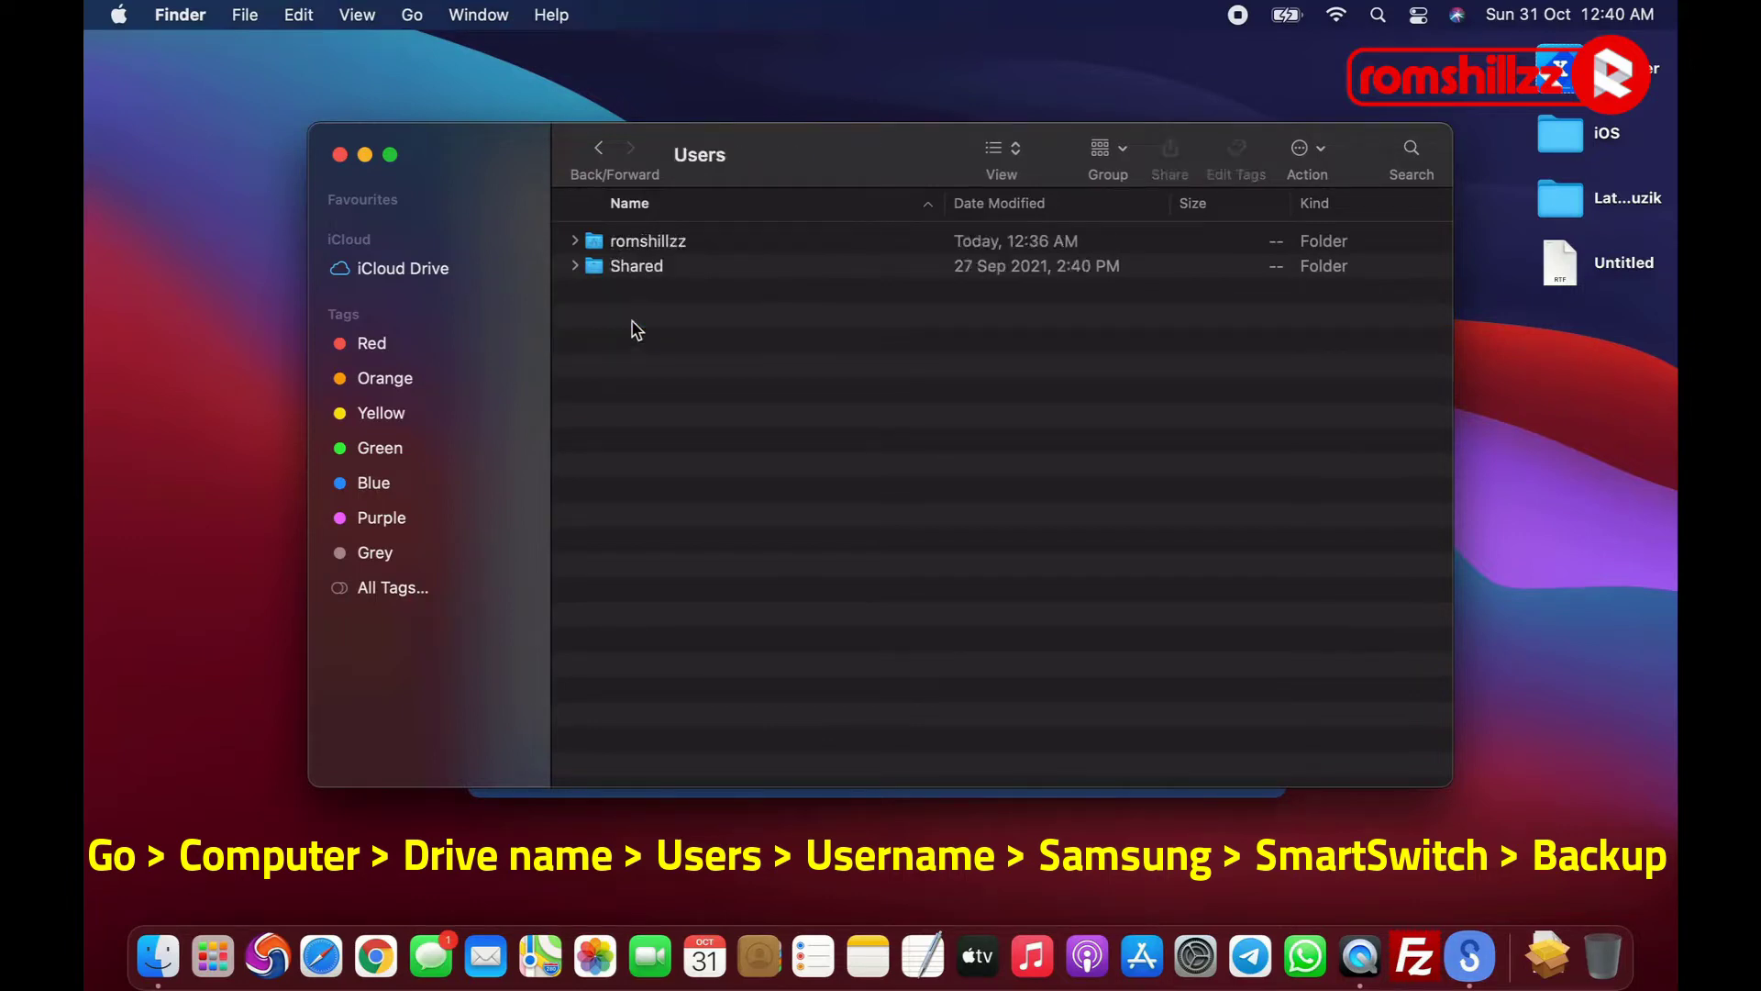
left_click(651, 248)
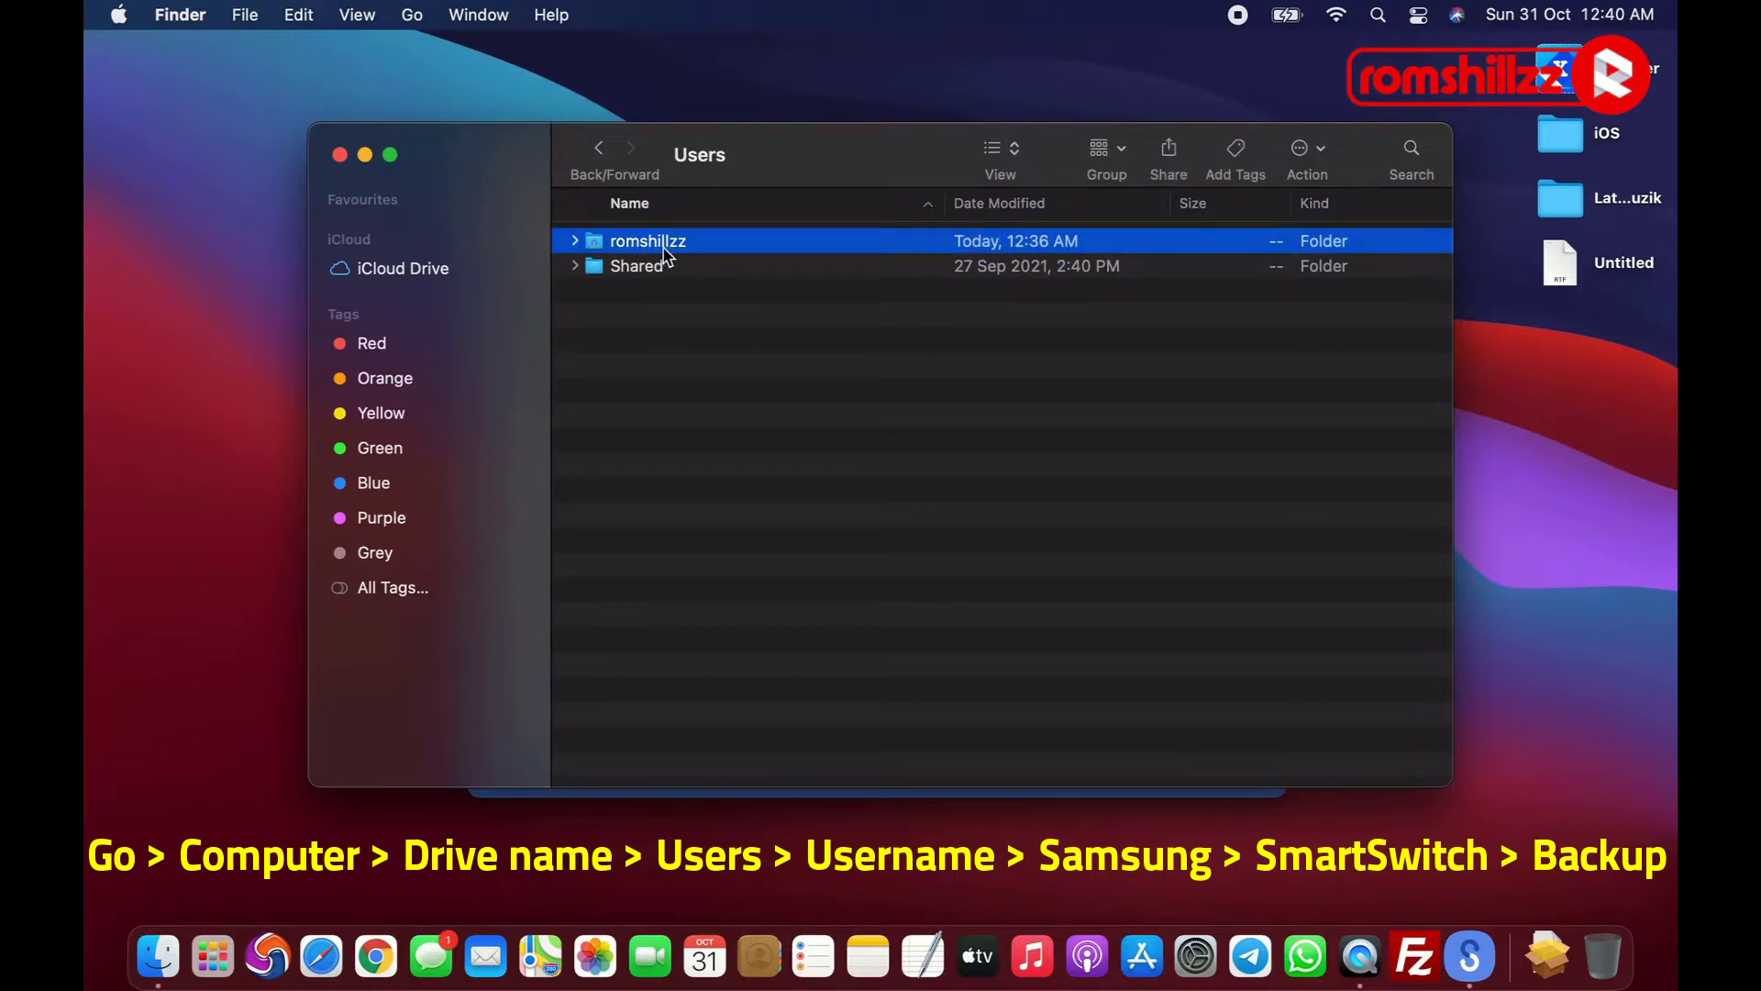
double_click(662, 244)
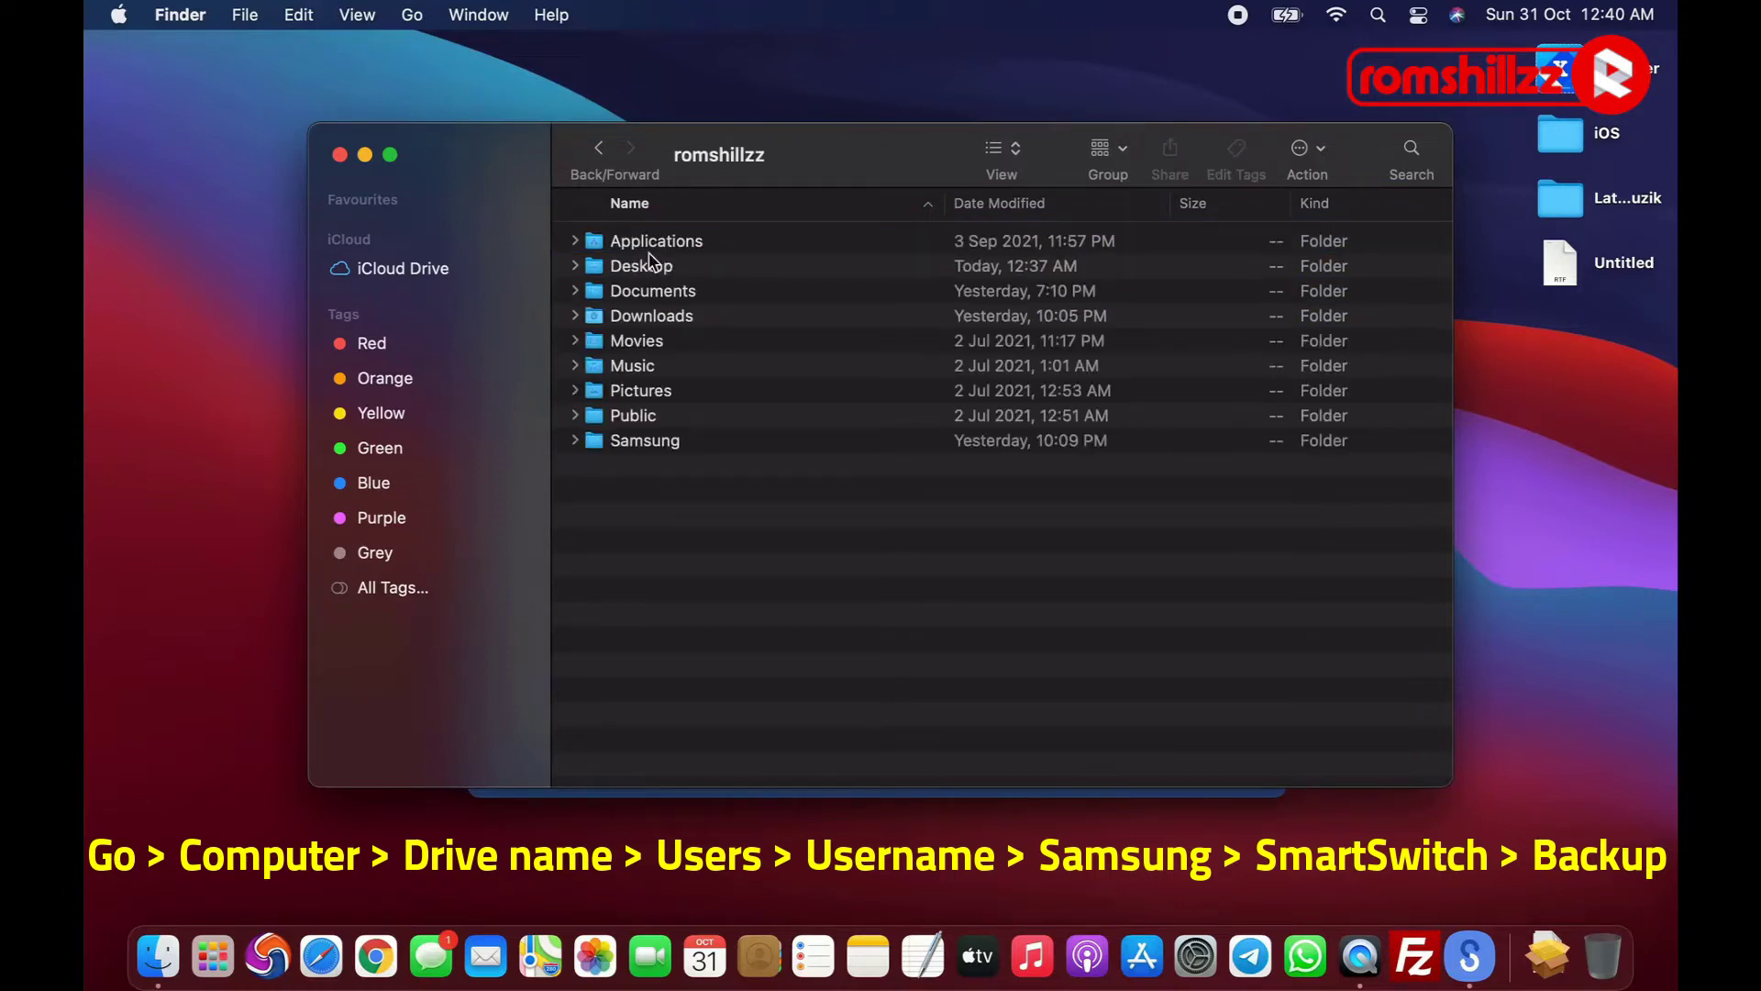
Go through Samsung and SmartSwitch into the Backup folder, and briefly select all its items before clearing the selection.
left_click(643, 445)
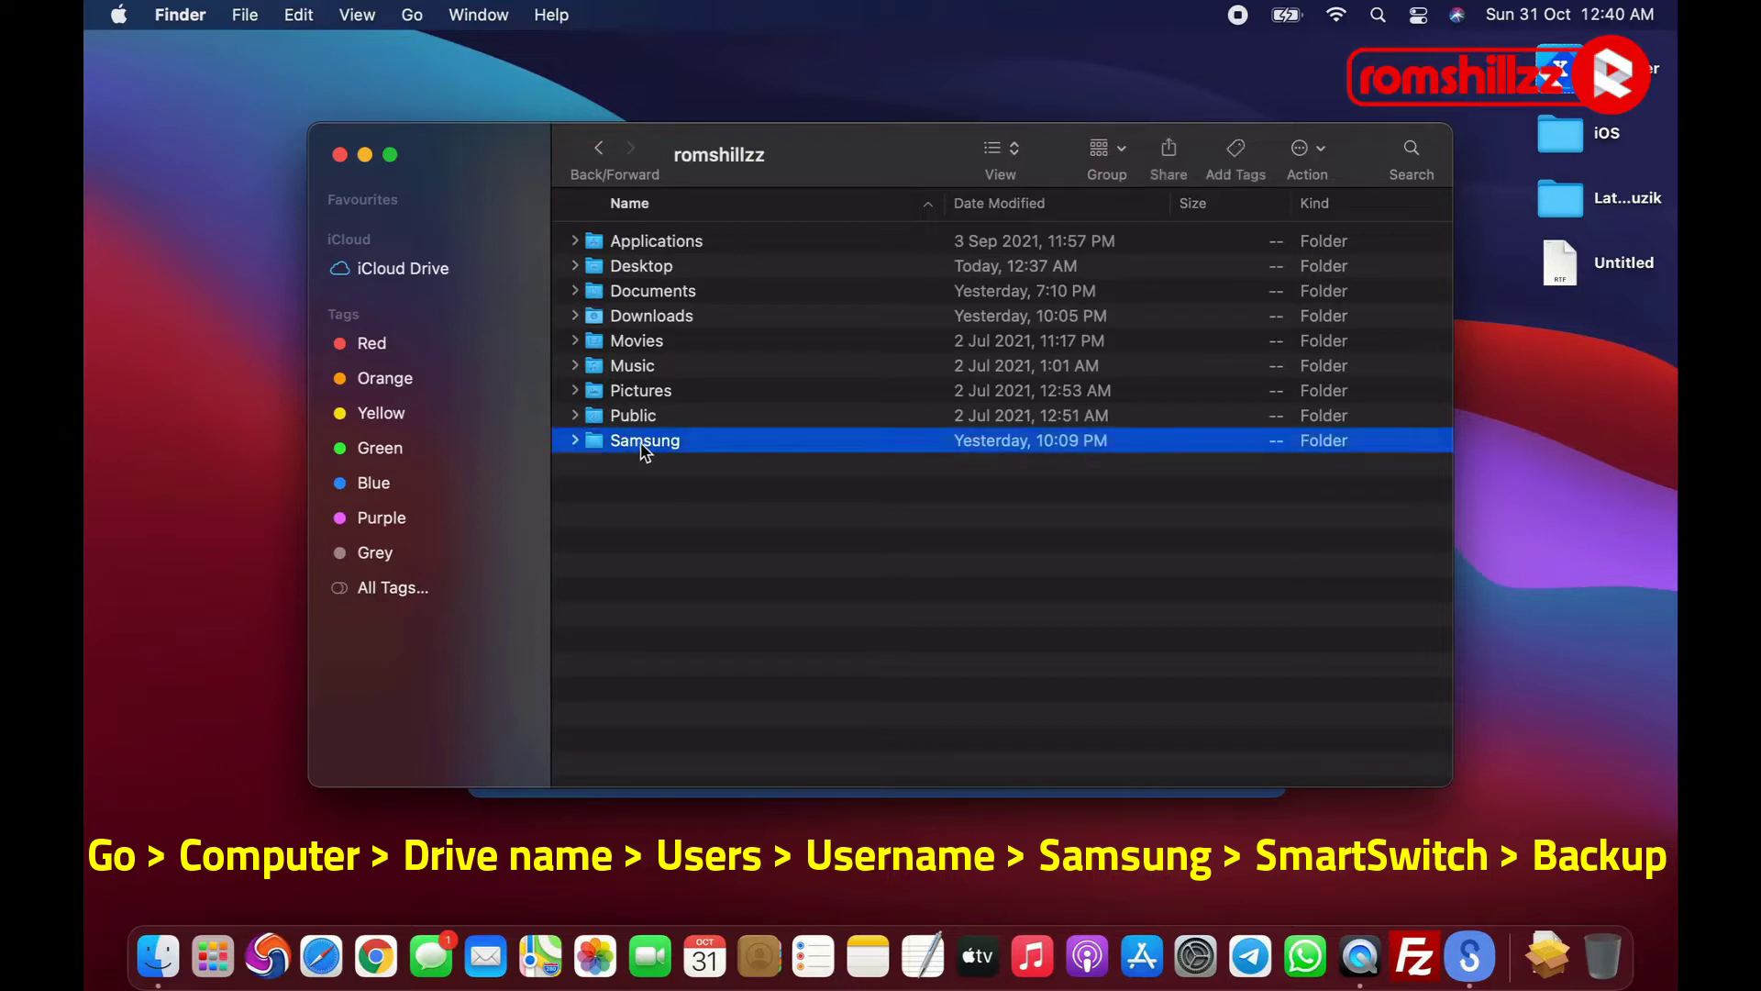
double_click(645, 441)
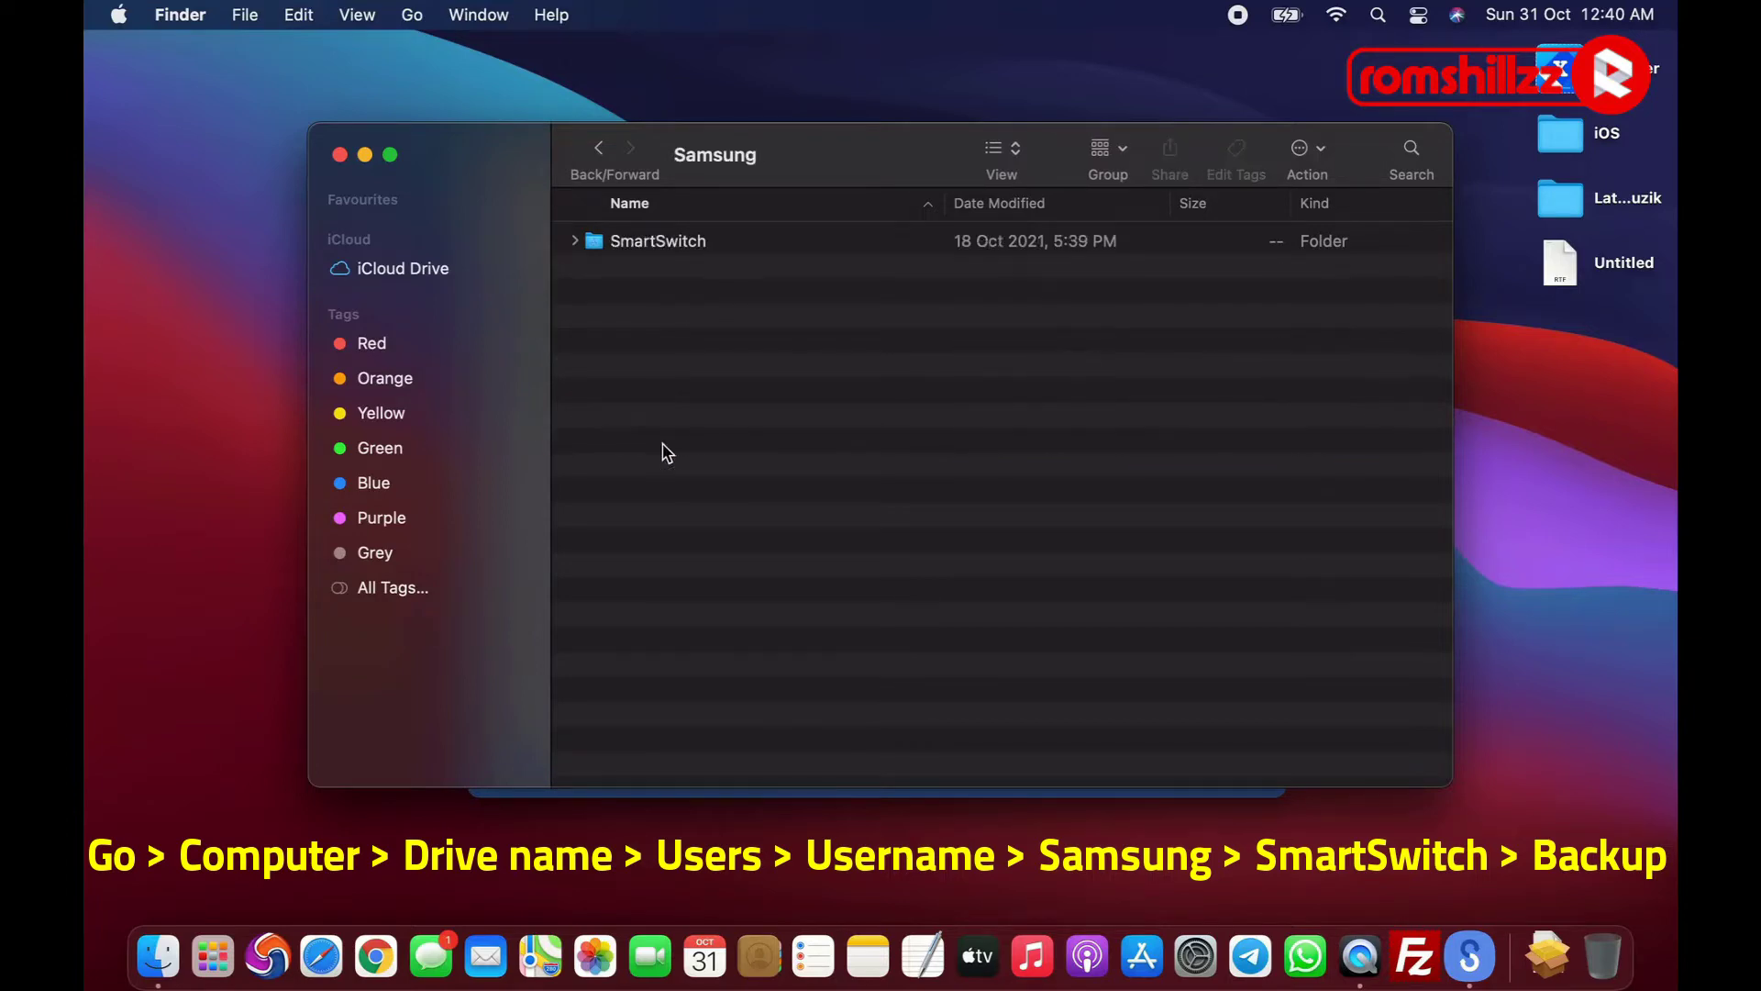
left_click(682, 249)
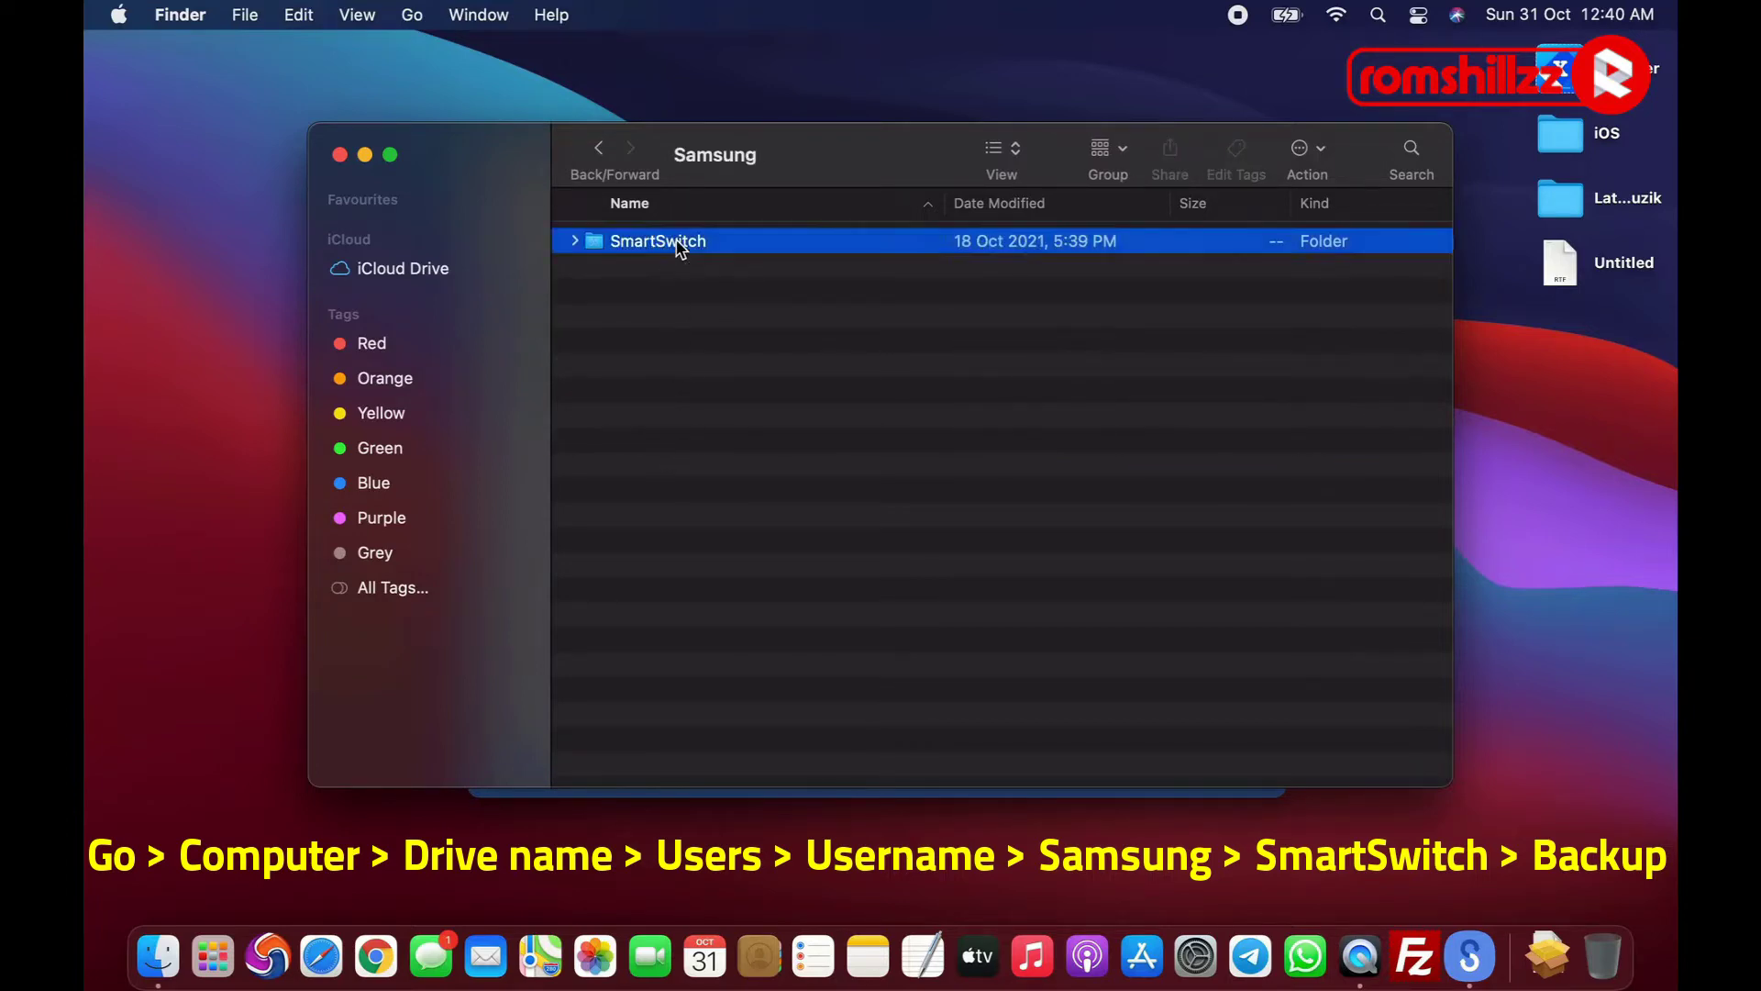
double_click(700, 249)
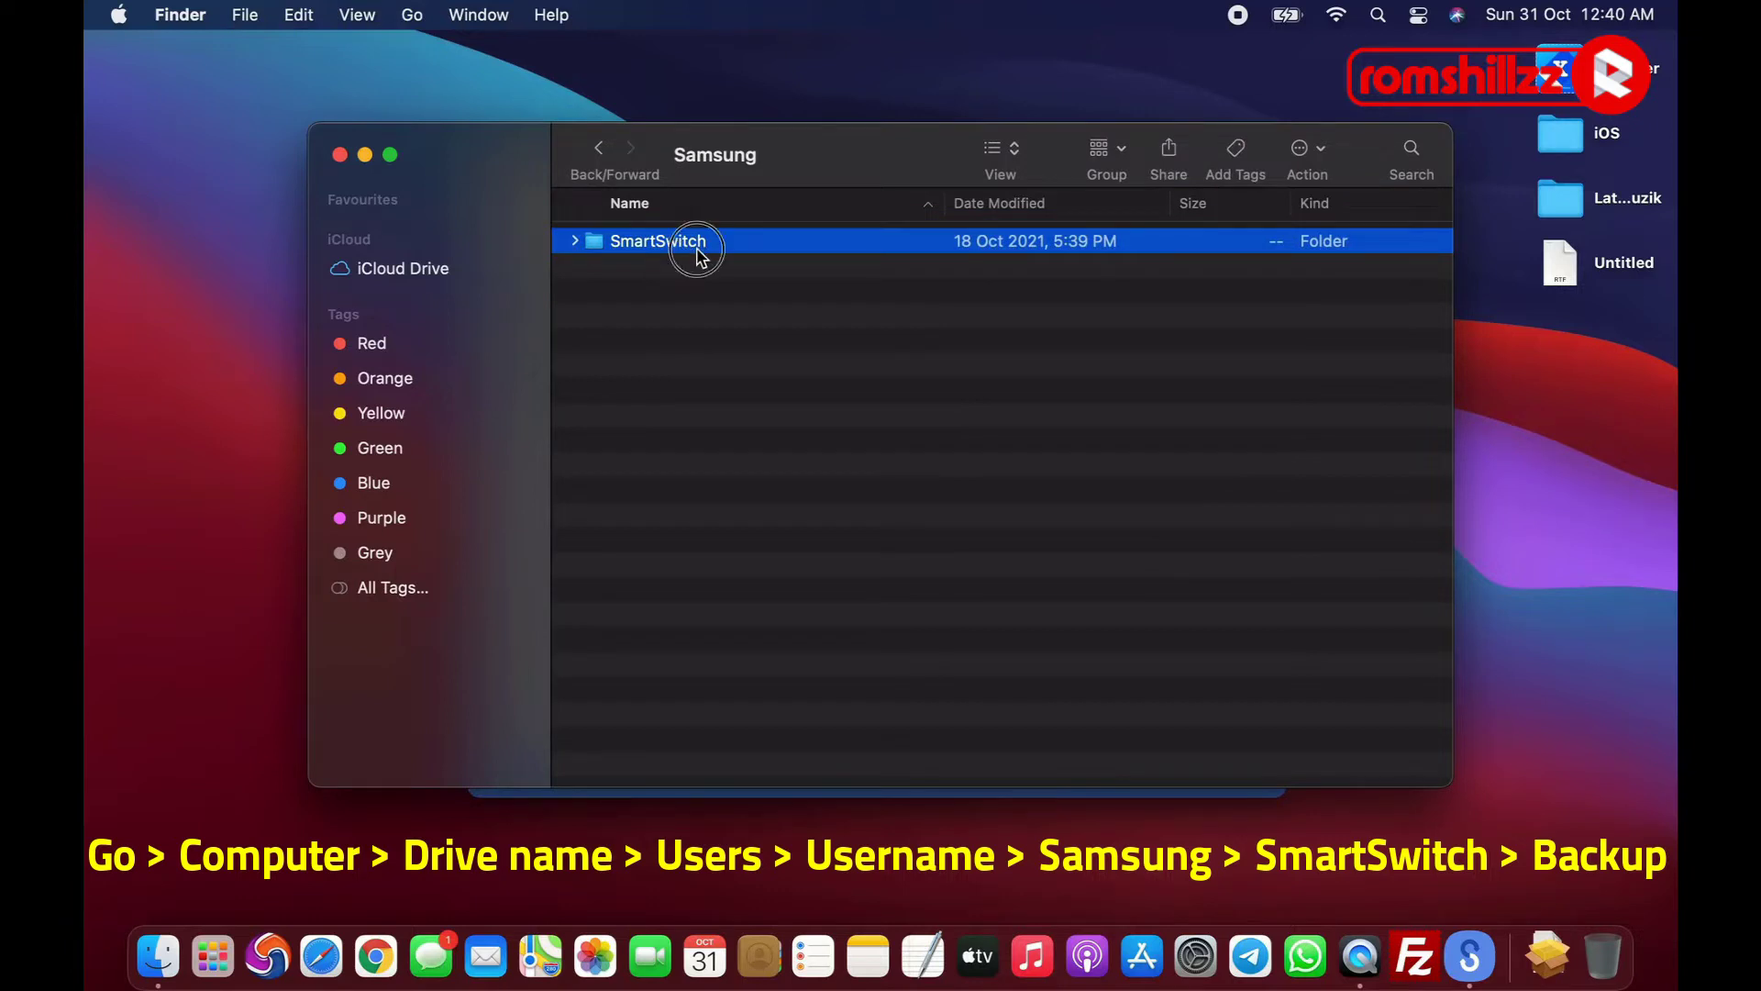
left_click(647, 270)
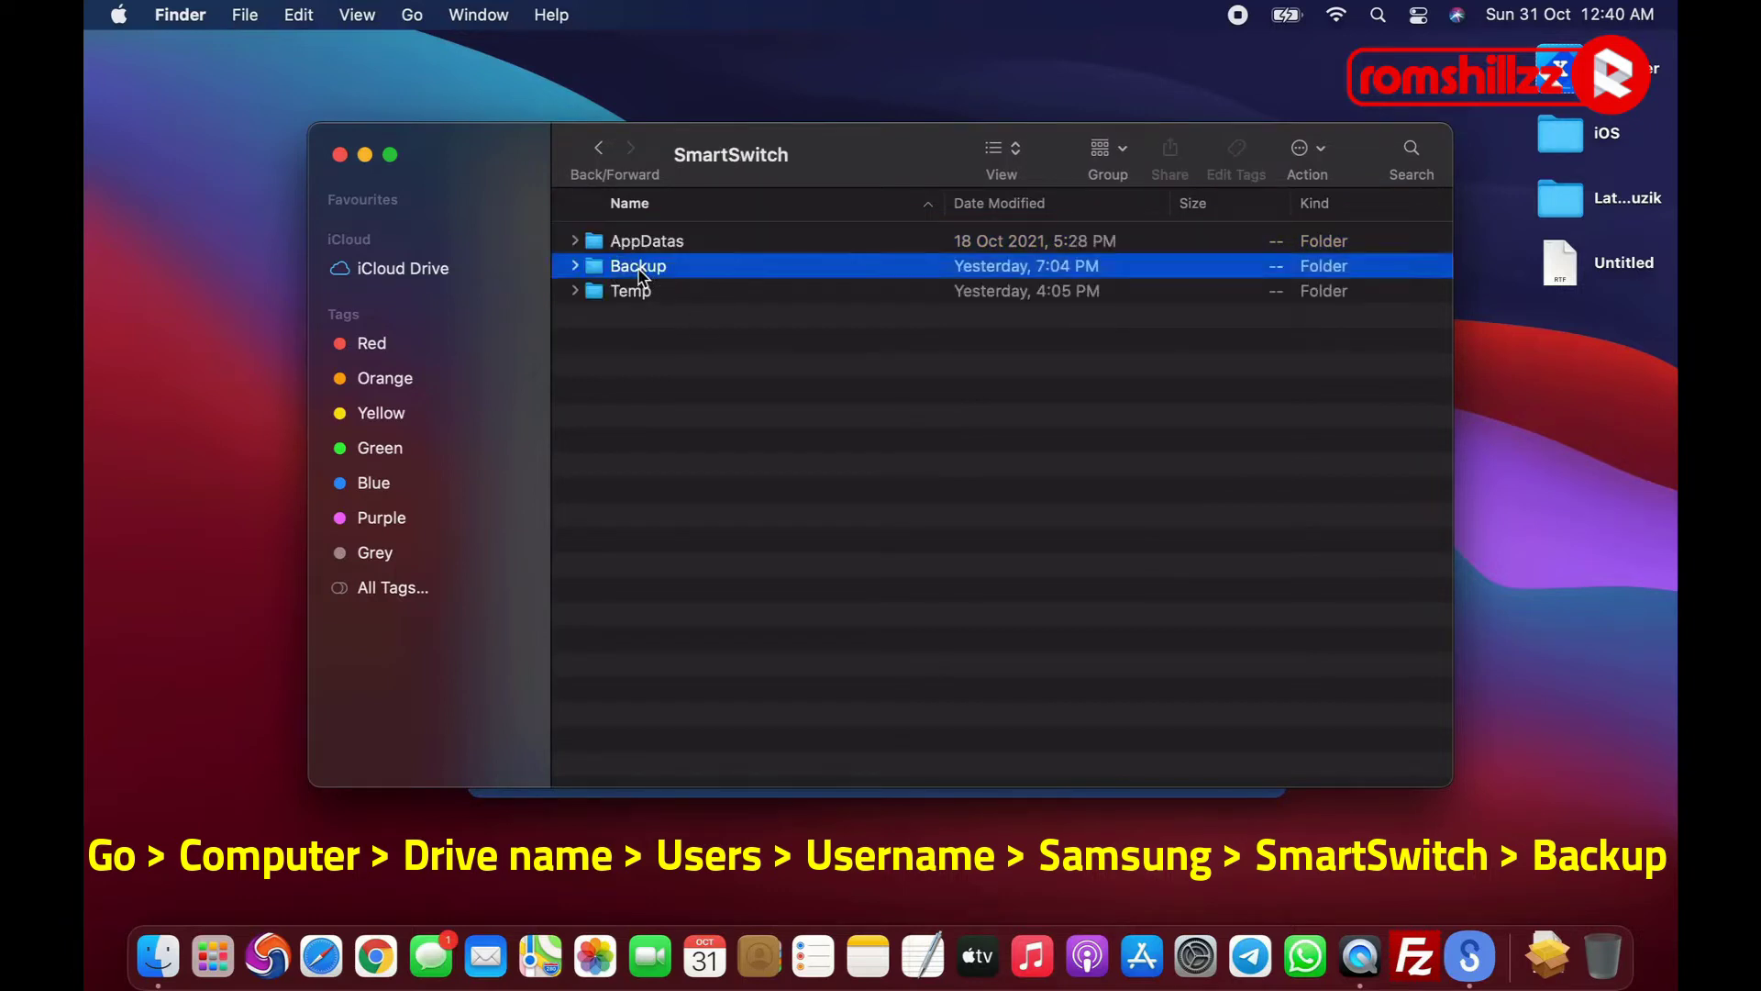
double_click(694, 278)
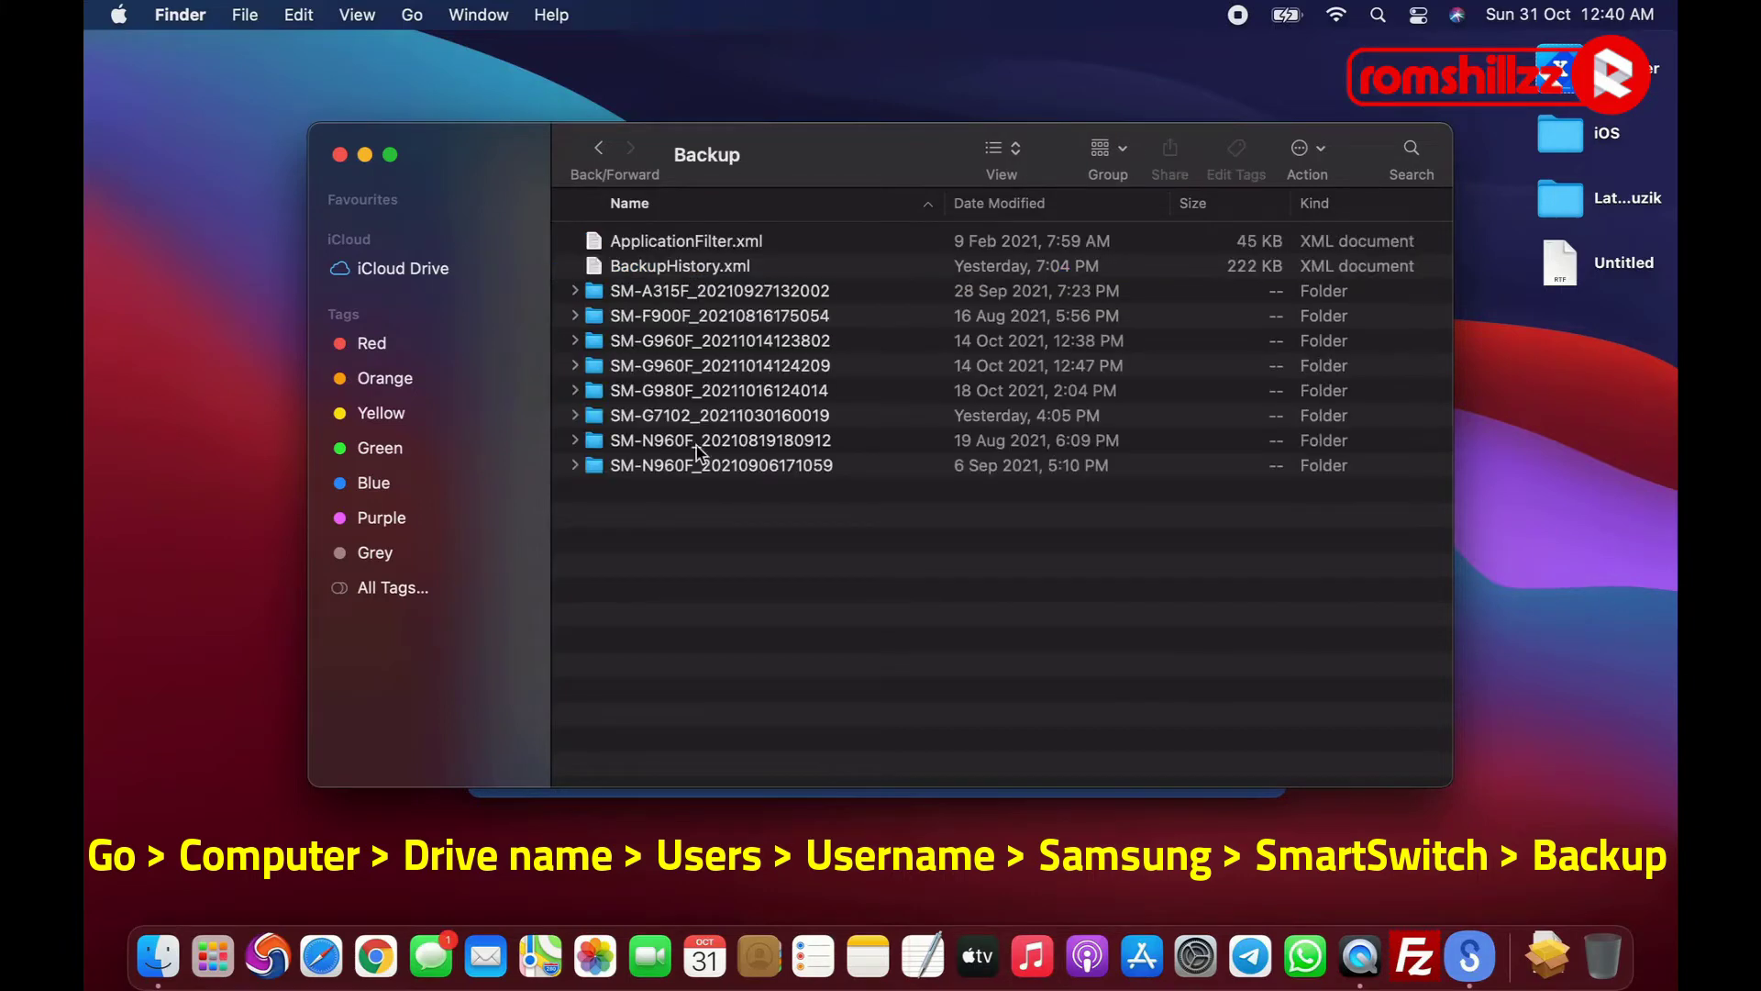
left_click_drag(676, 530, 738, 241)
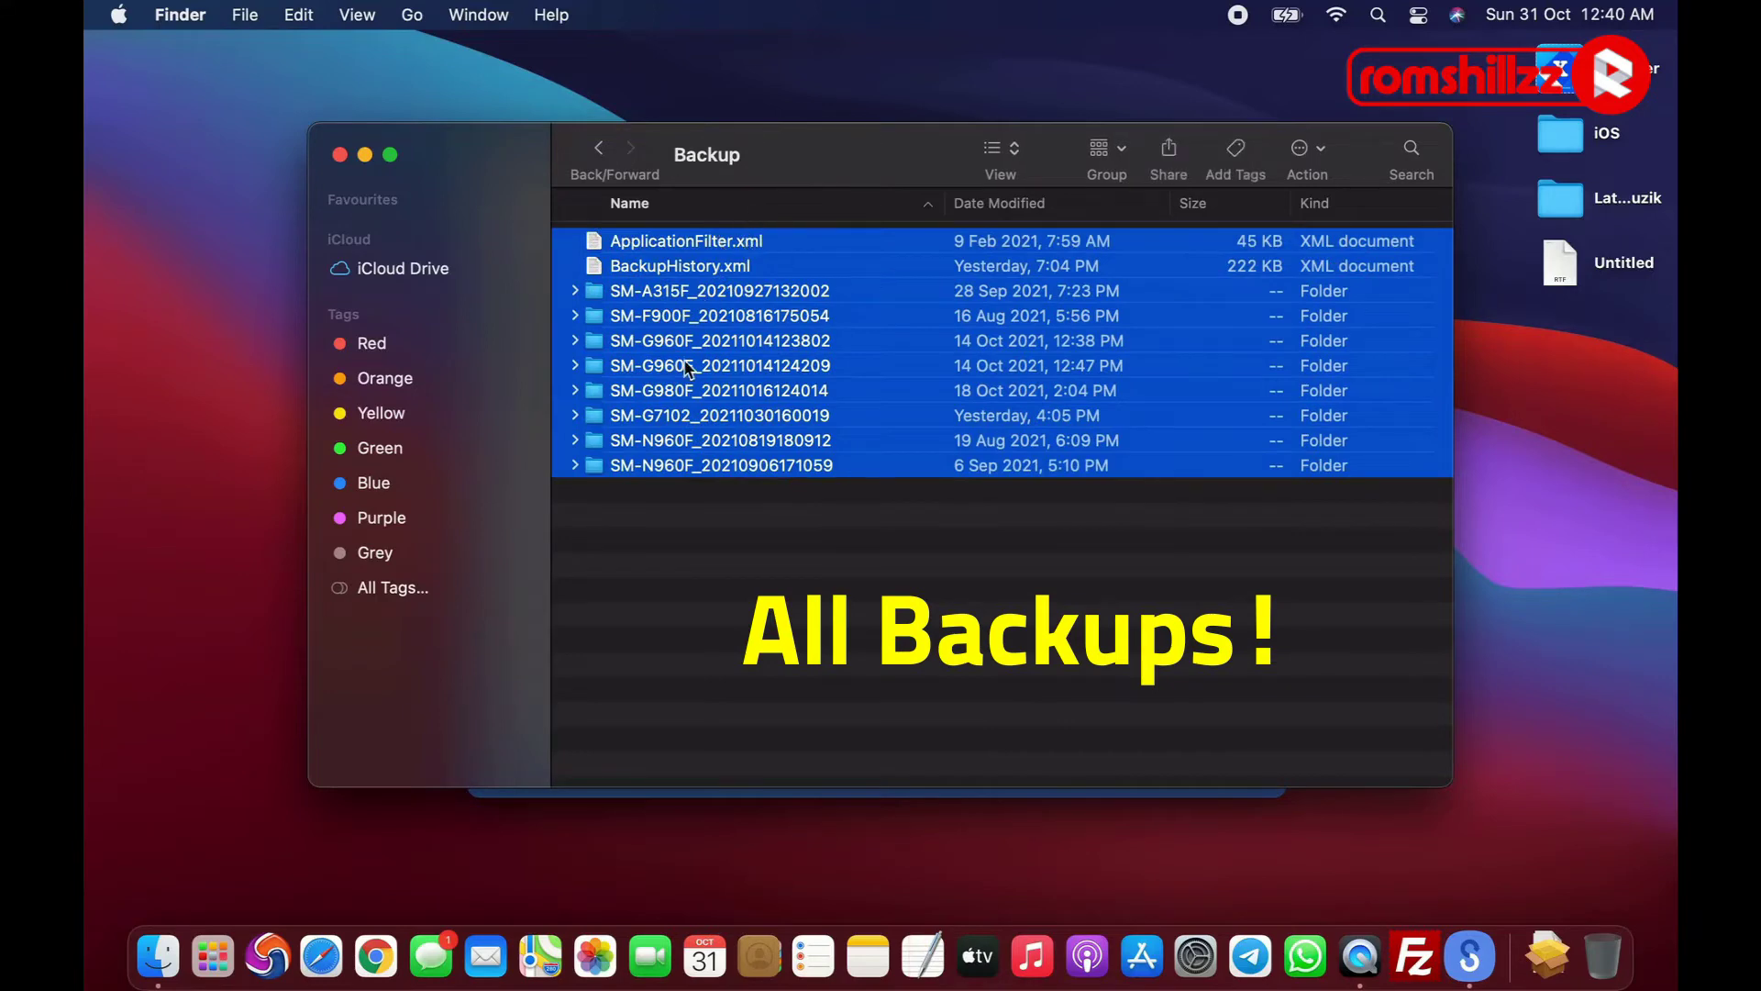
left_click(829, 501)
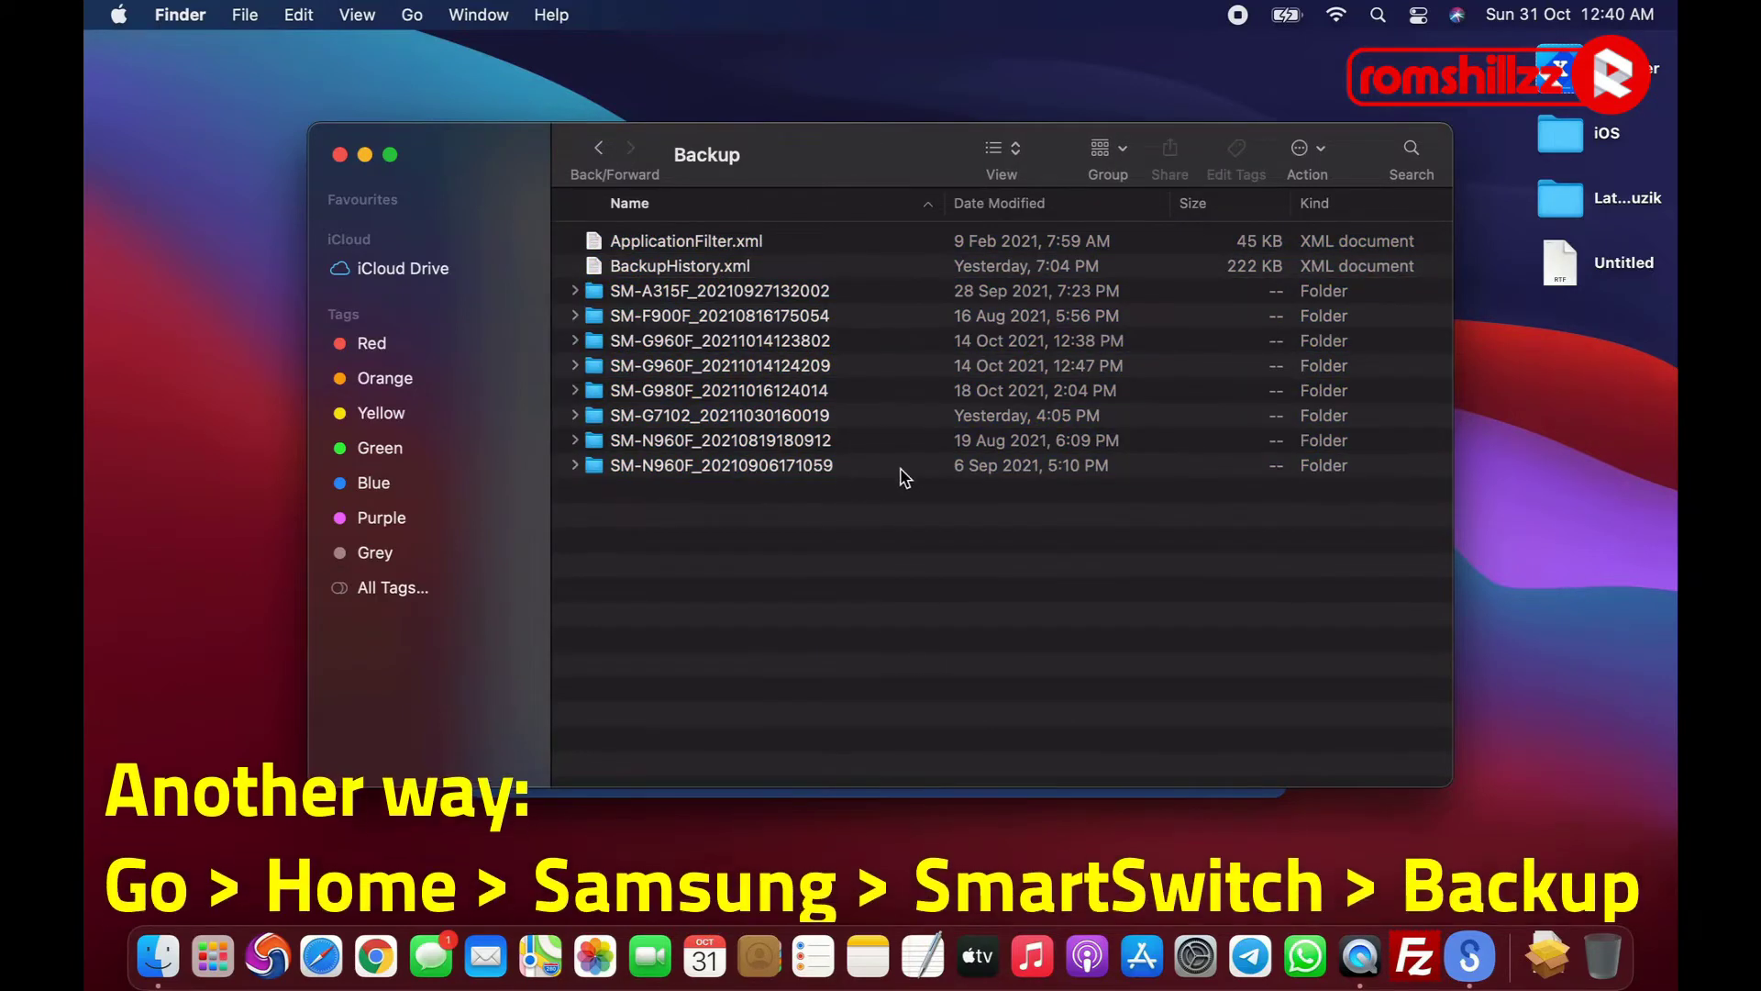
Go directly to the Home location in Finder and open the Samsung folder there.
left_click(412, 15)
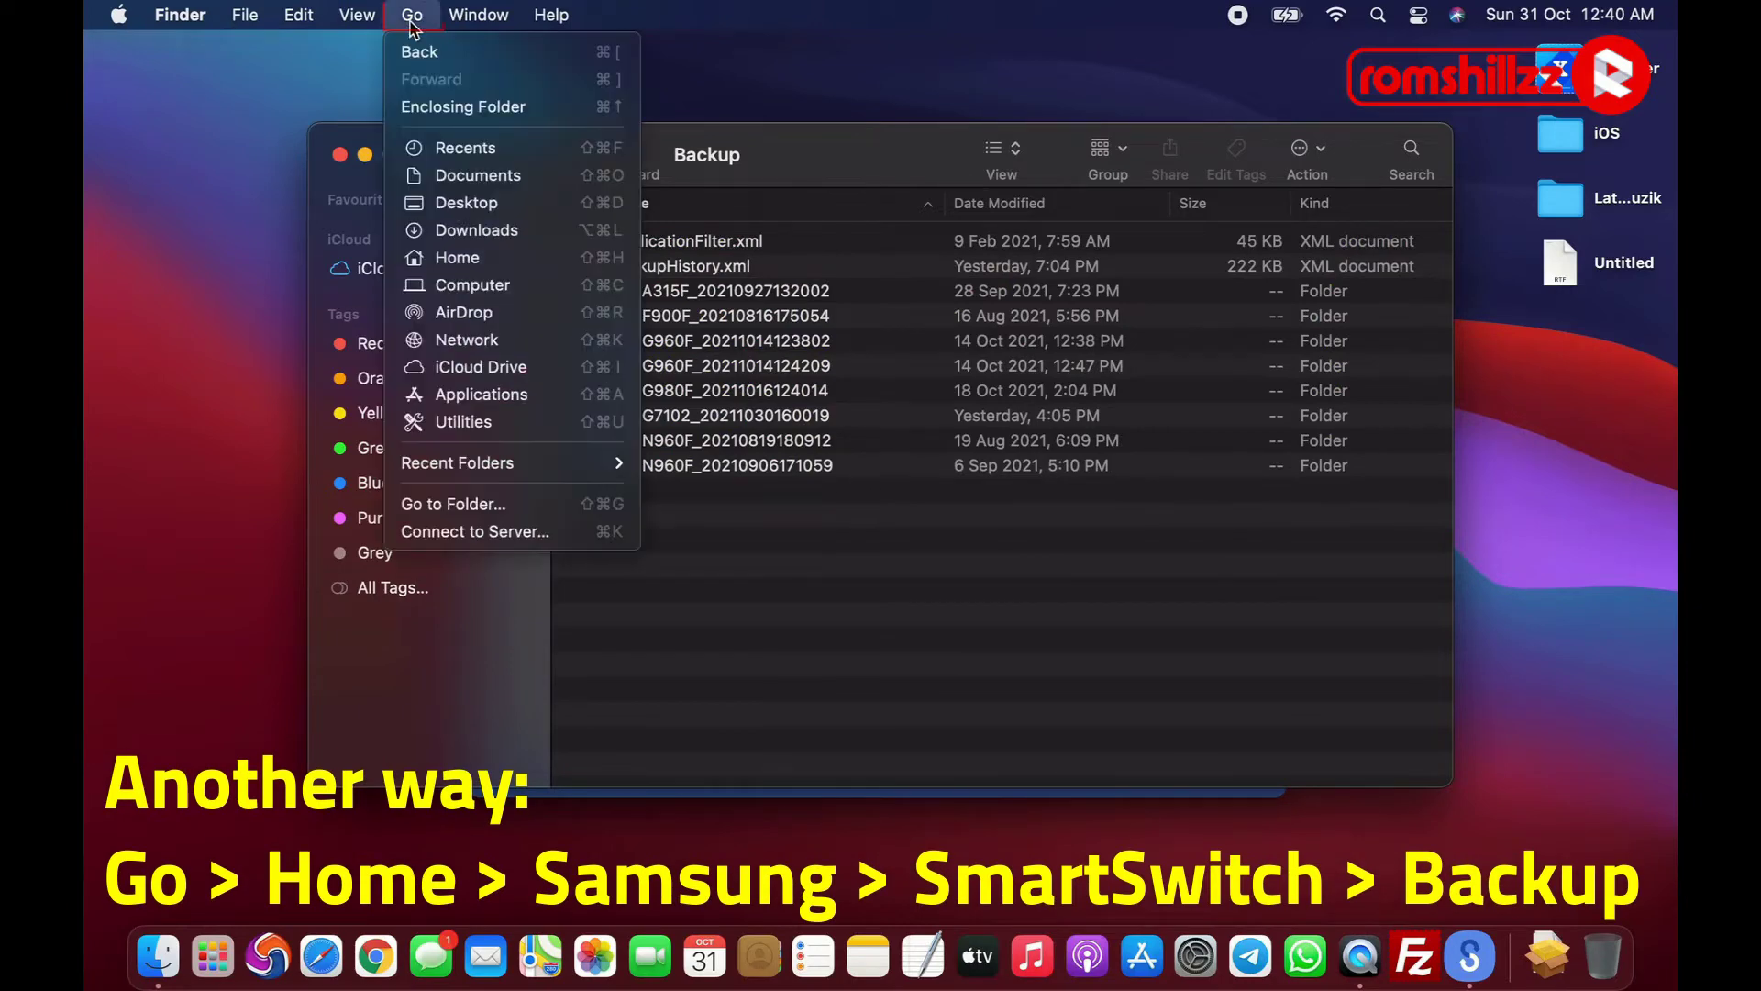
left_click(430, 258)
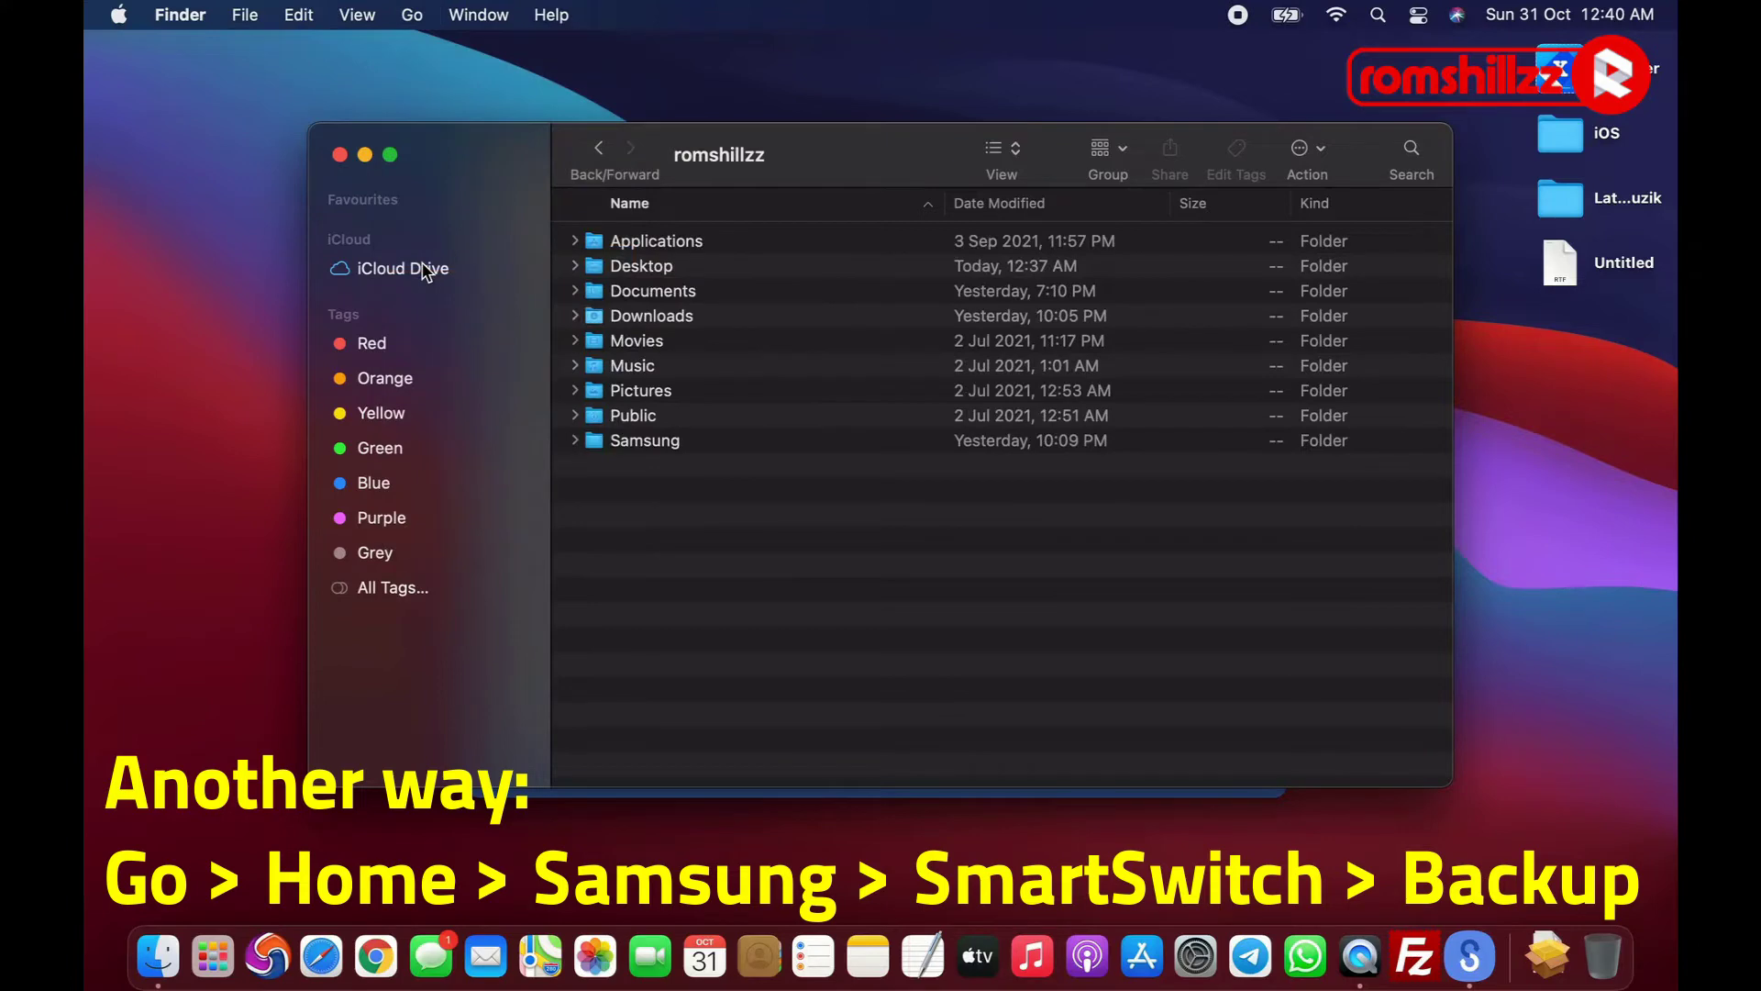
left_click(647, 450)
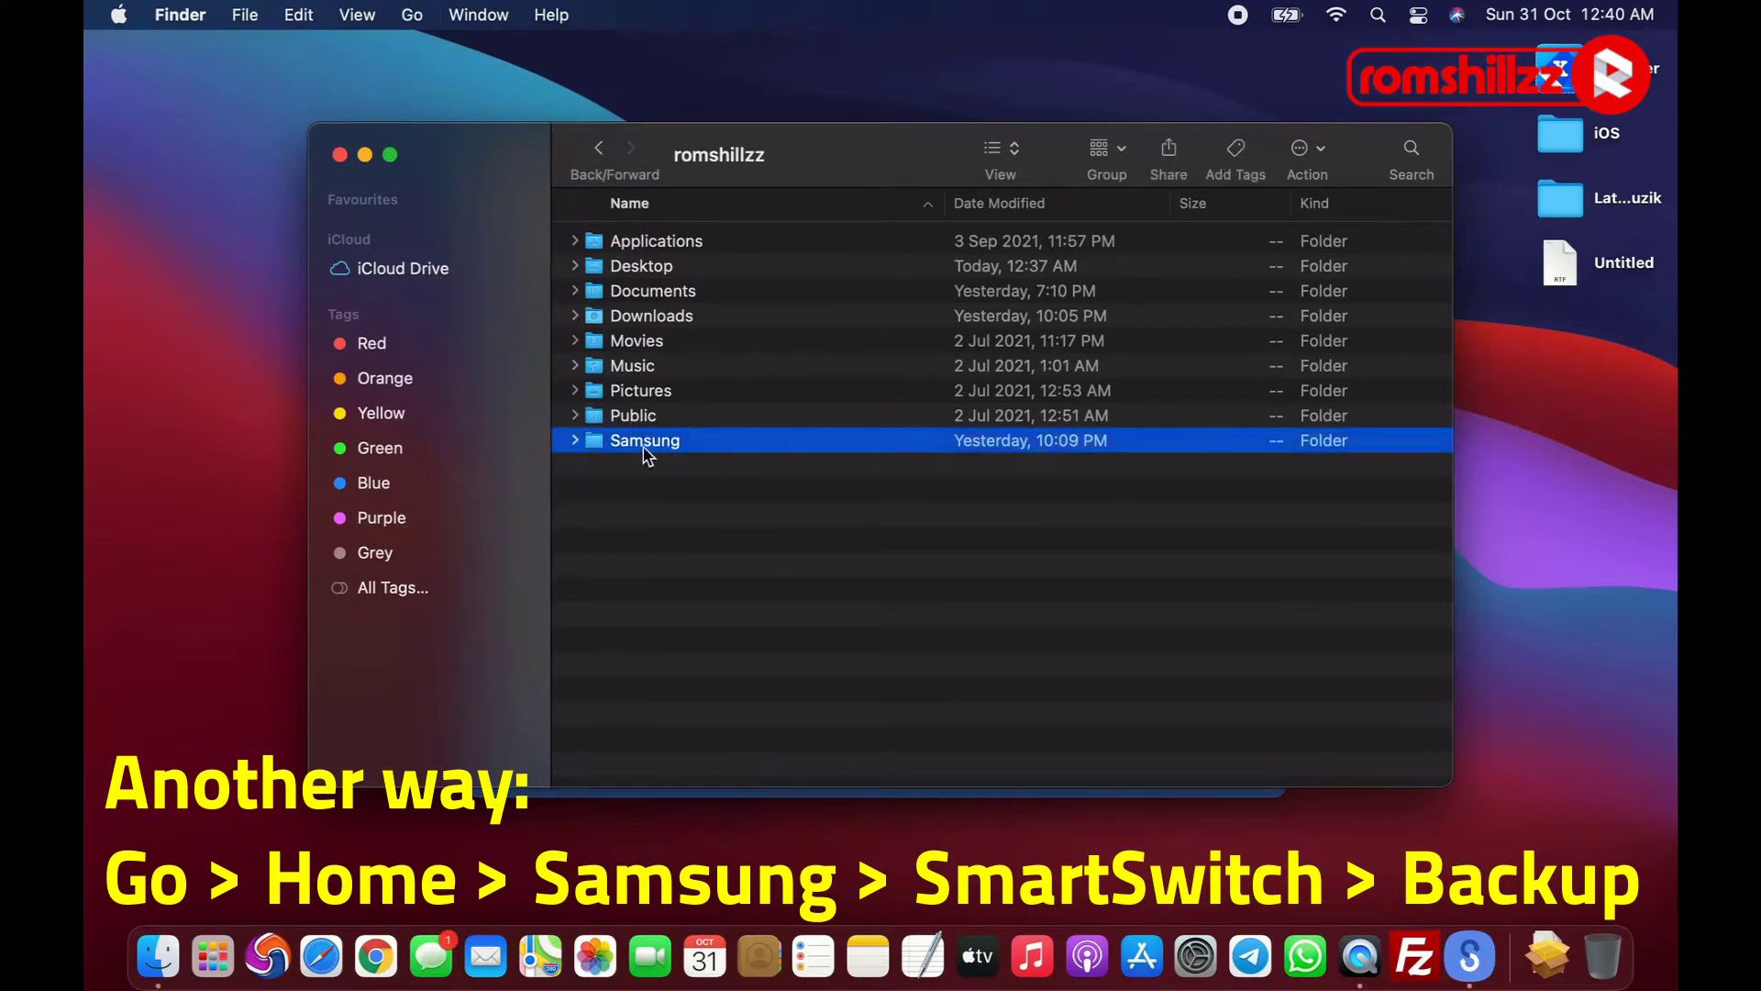
double_click(700, 451)
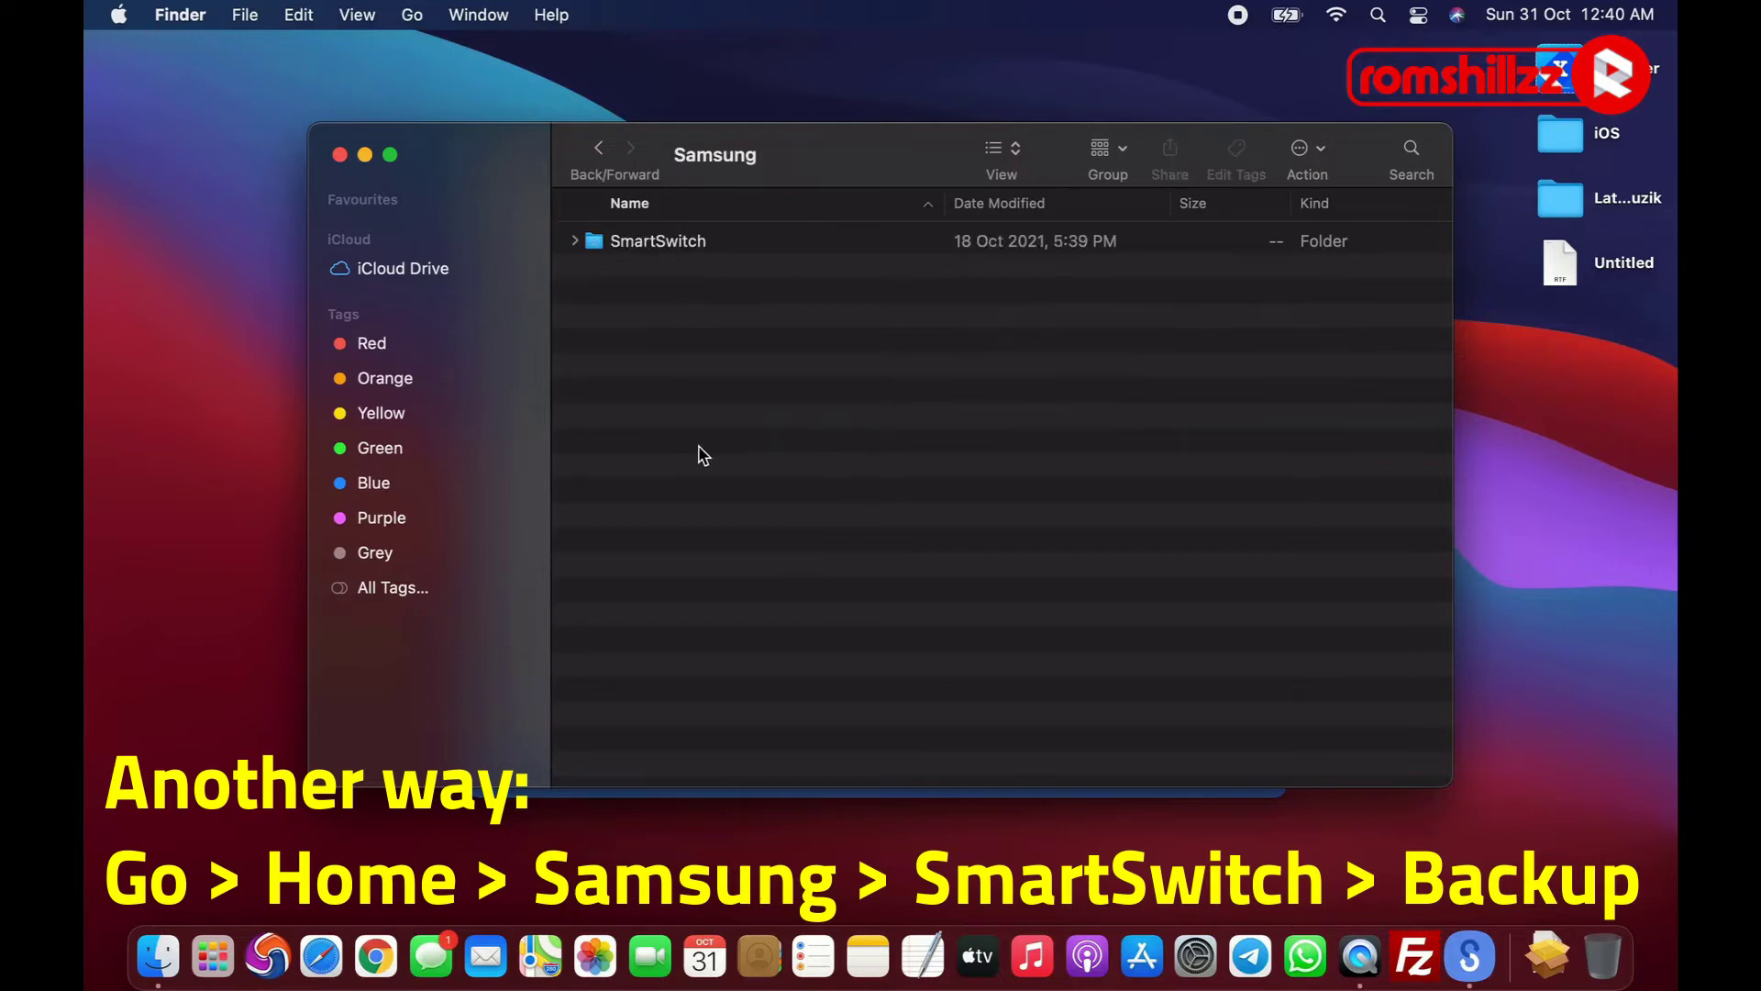
Open the Backup folder inside SmartSwitch and select all the backup files and folders.
left_click(646, 244)
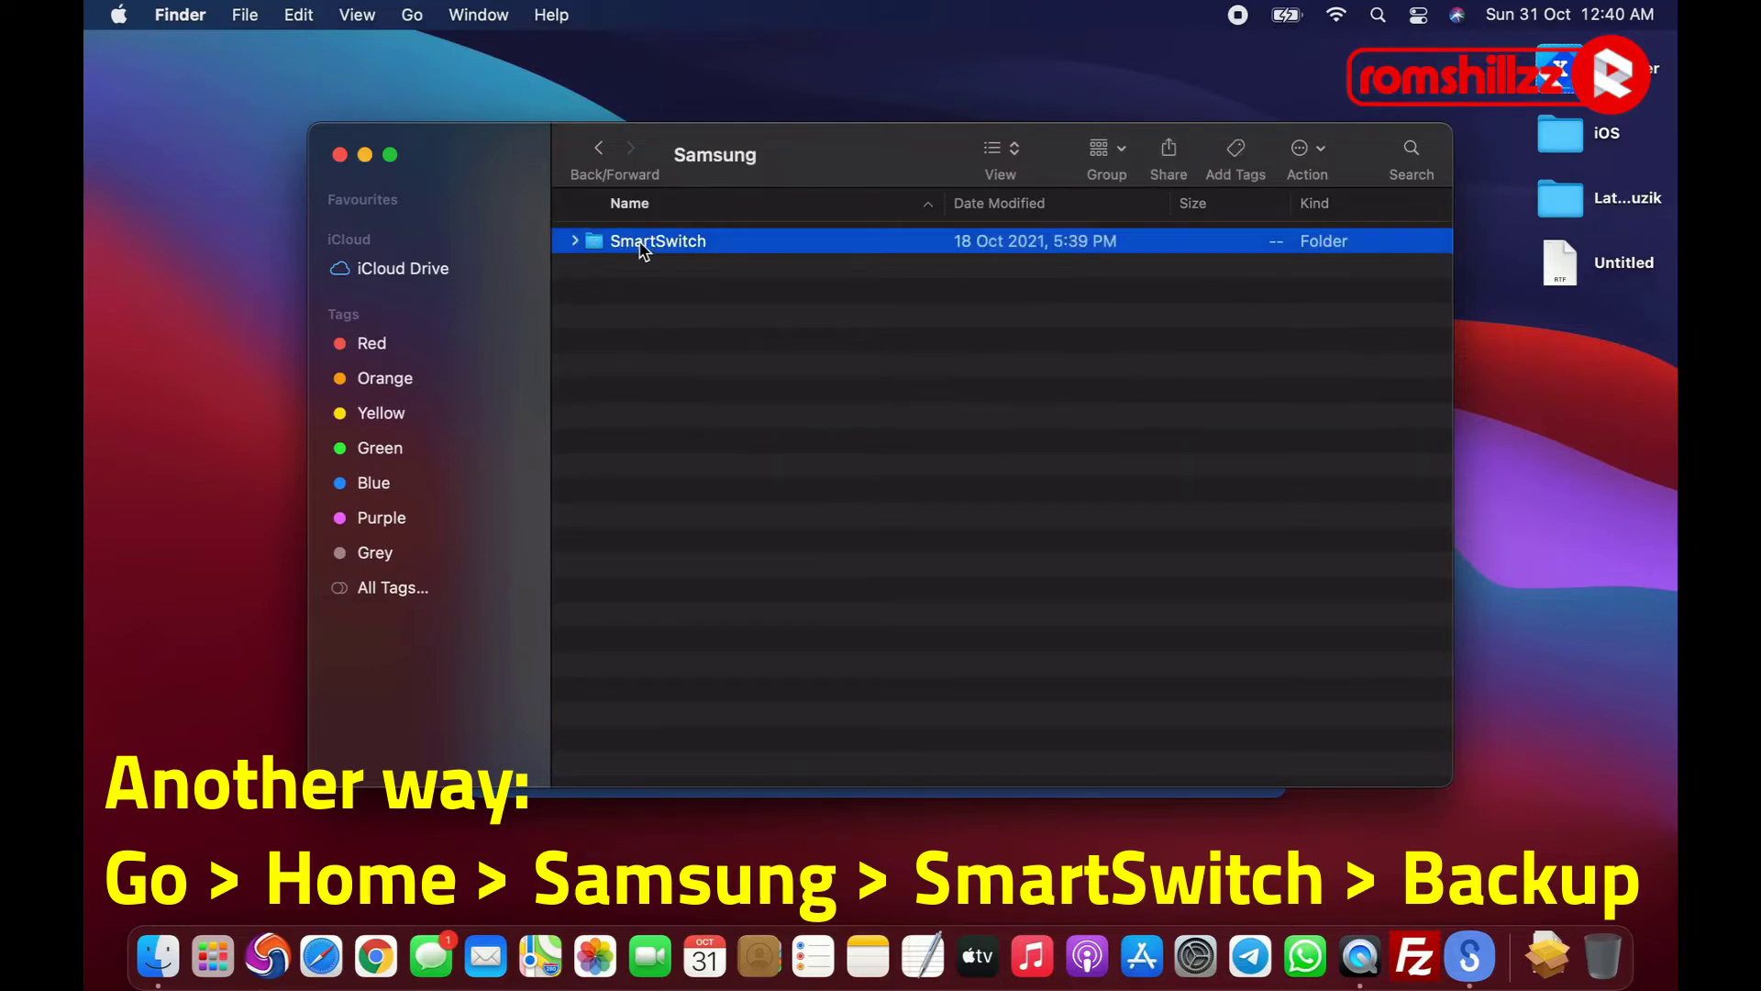
double_click(746, 244)
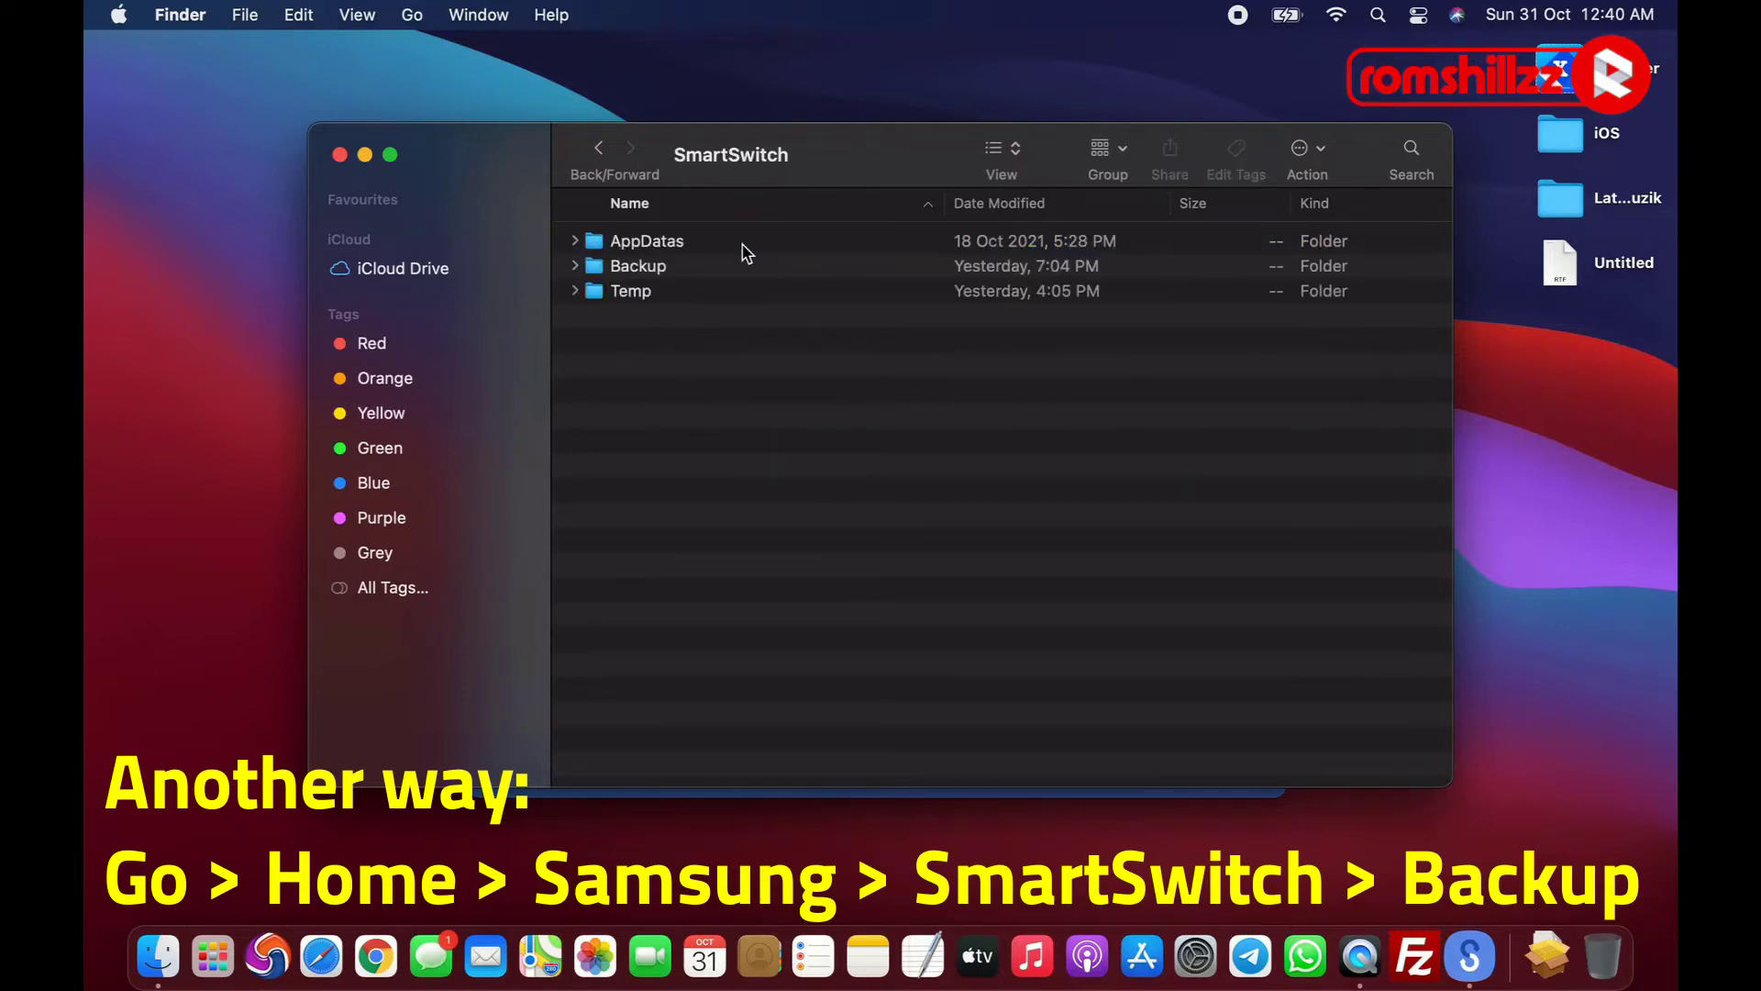
left_click(634, 270)
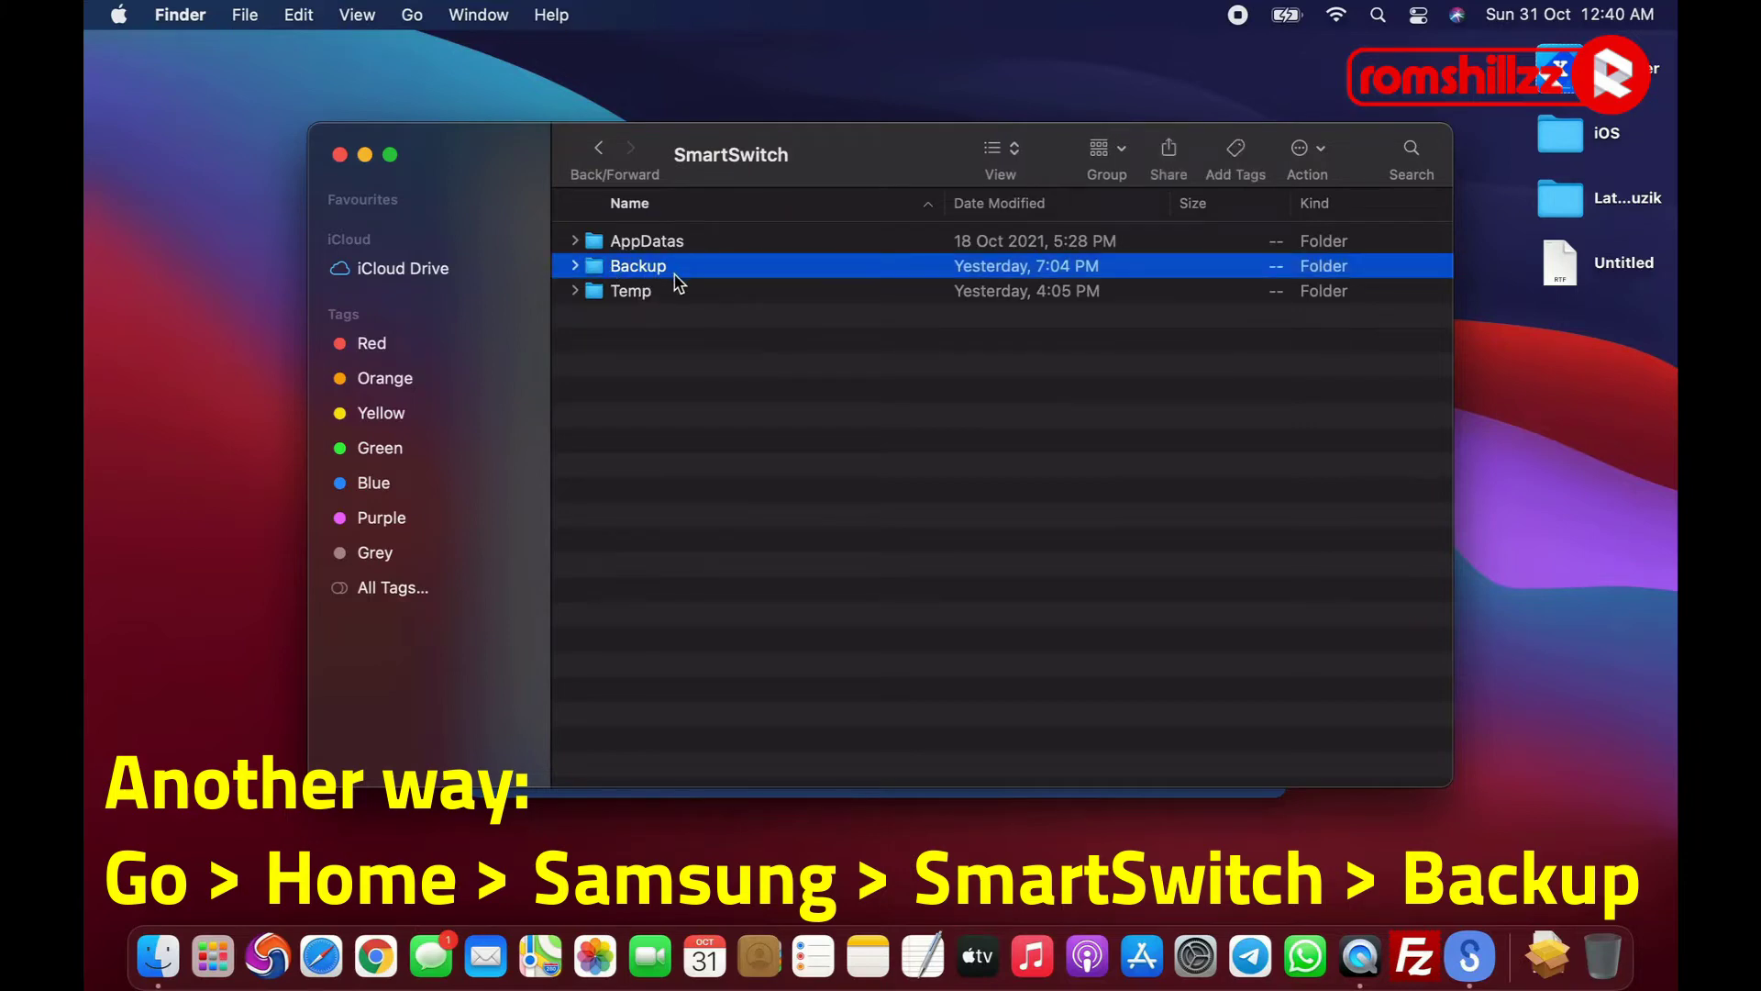
double_click(684, 268)
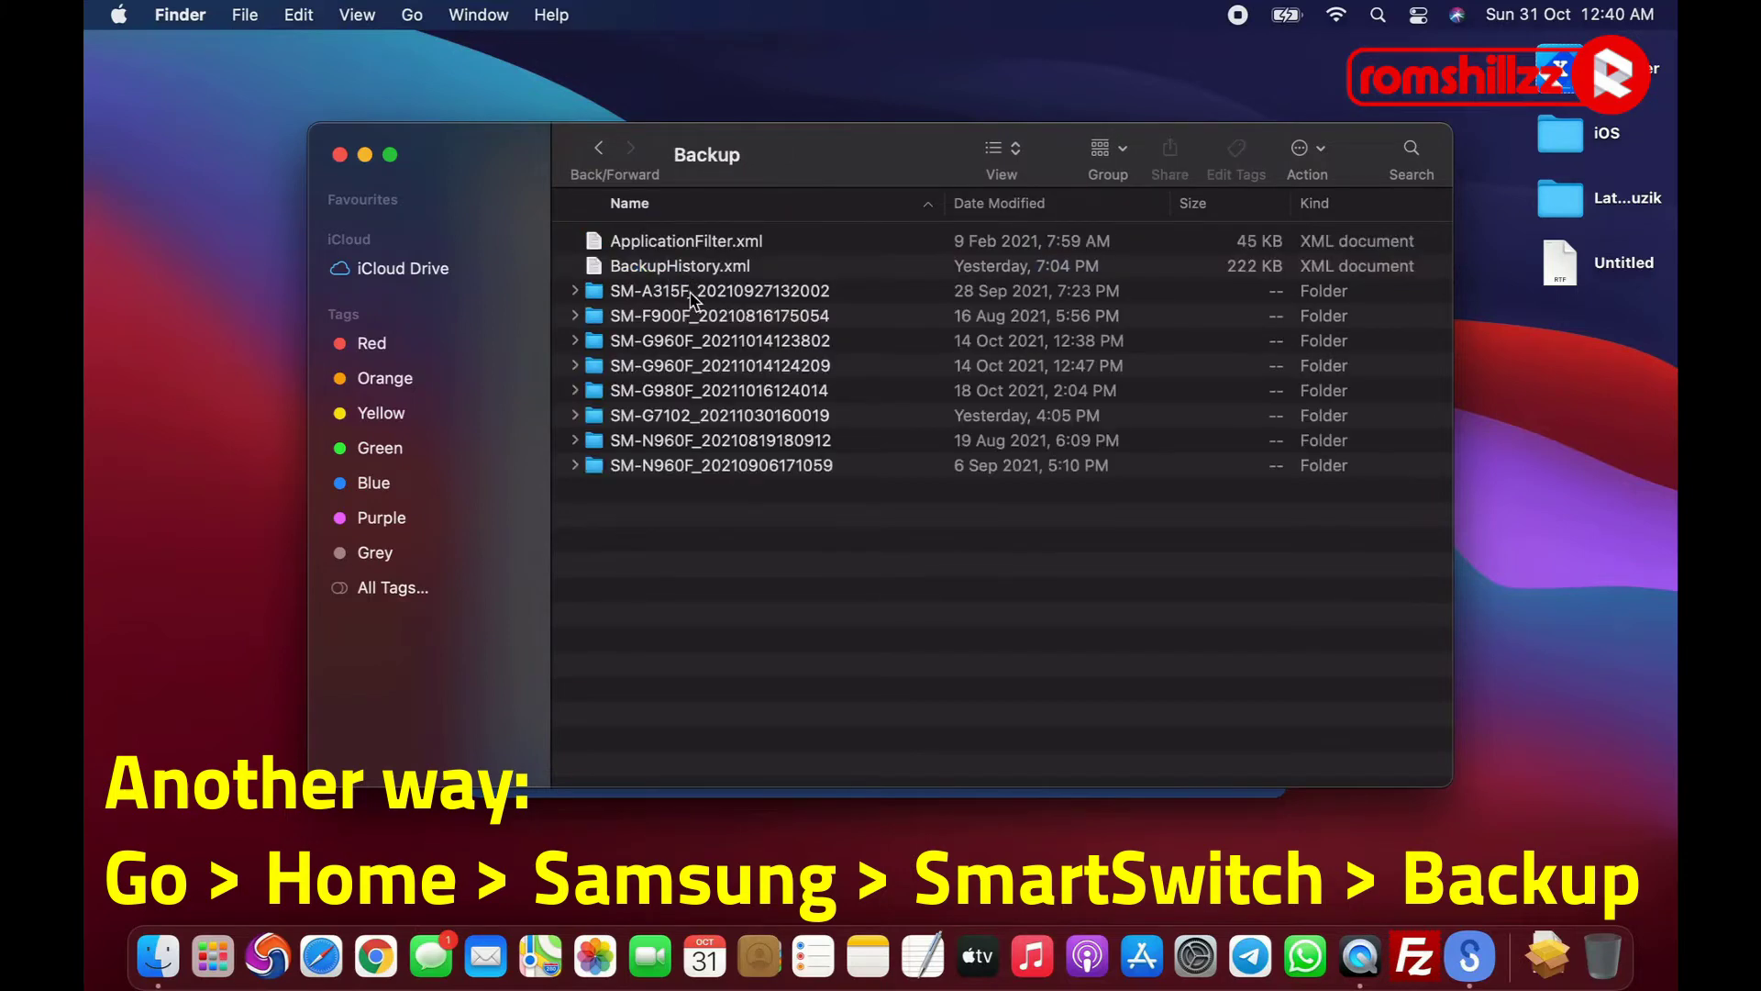
left_click_drag(669, 511, 719, 244)
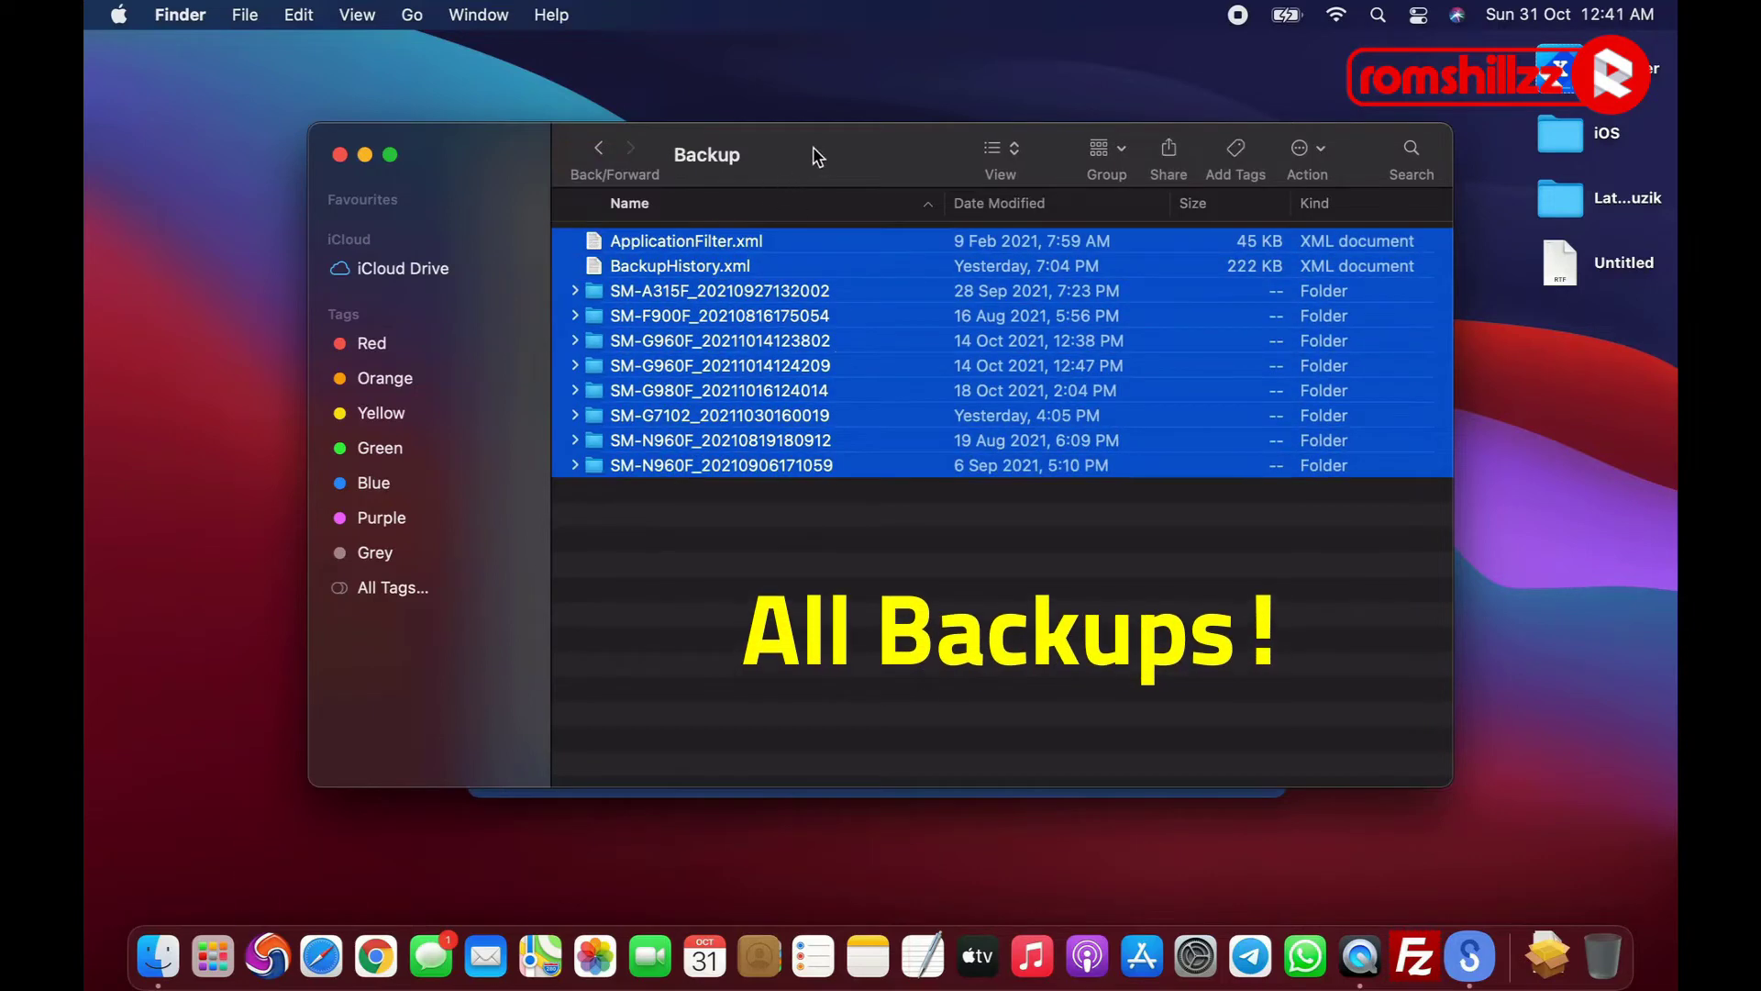
Switch to the Smart Switch preferences, select all listed device backups and delete them, confirming the deletion.
left_click_drag(814, 153, 553, 200)
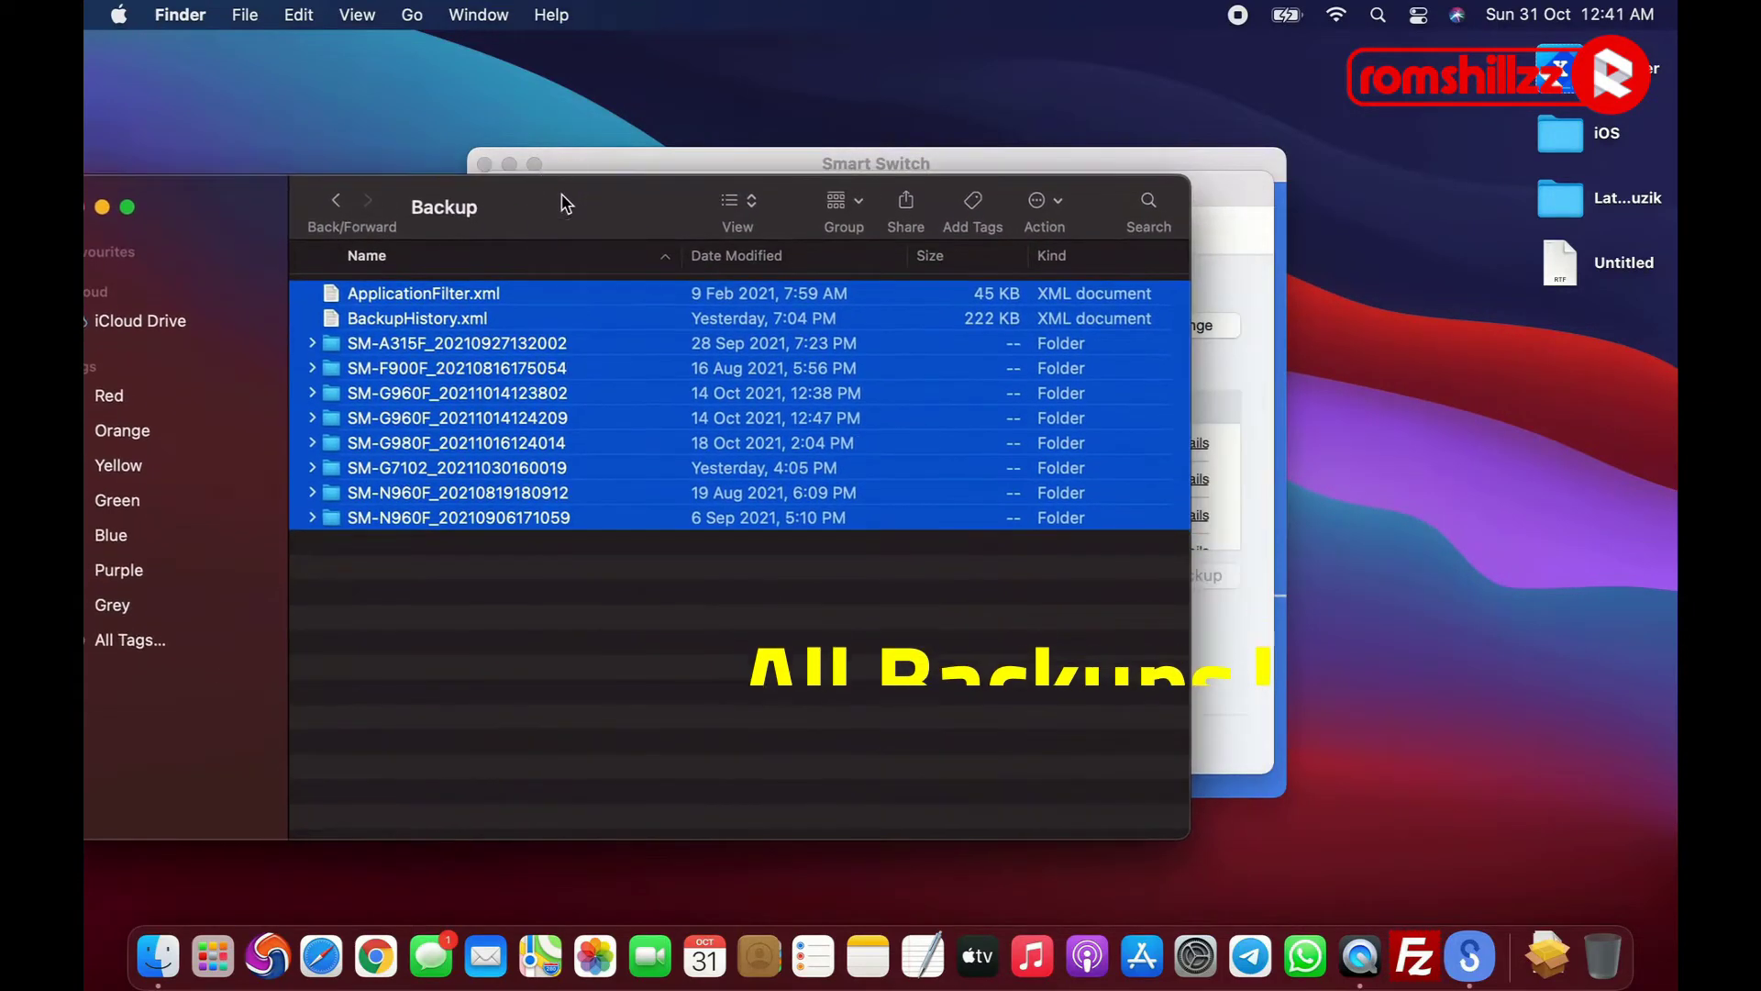
left_click(1242, 228)
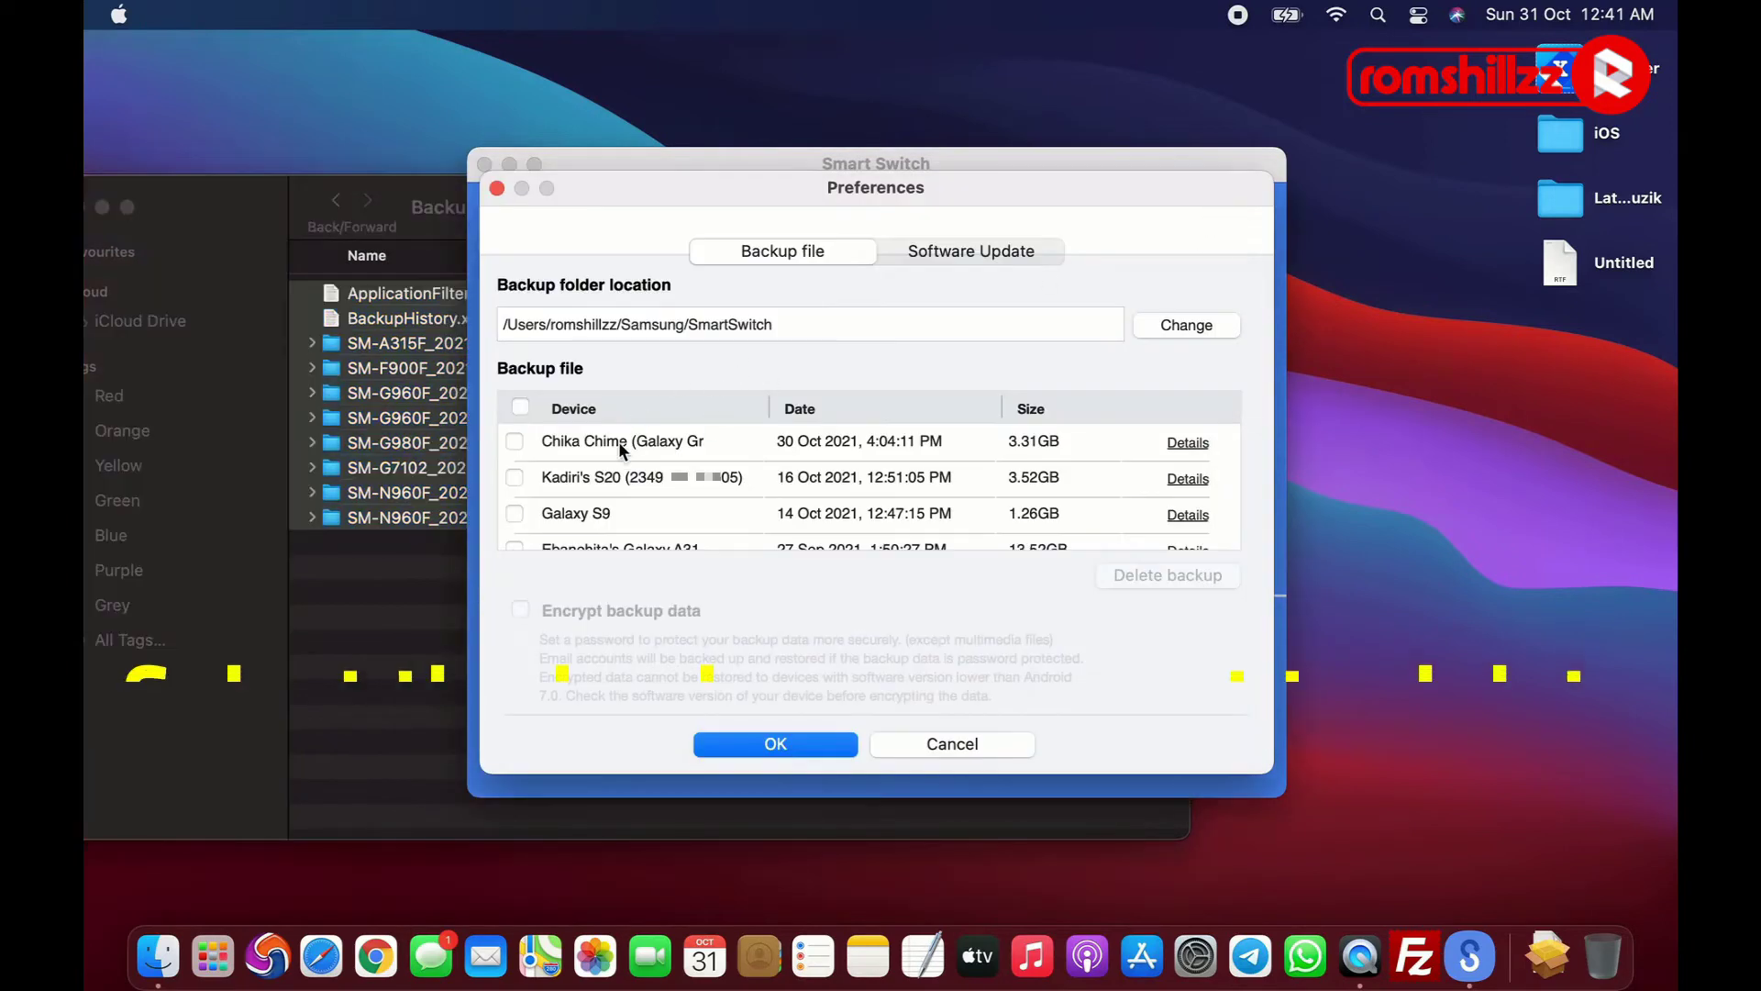
left_click(520, 407)
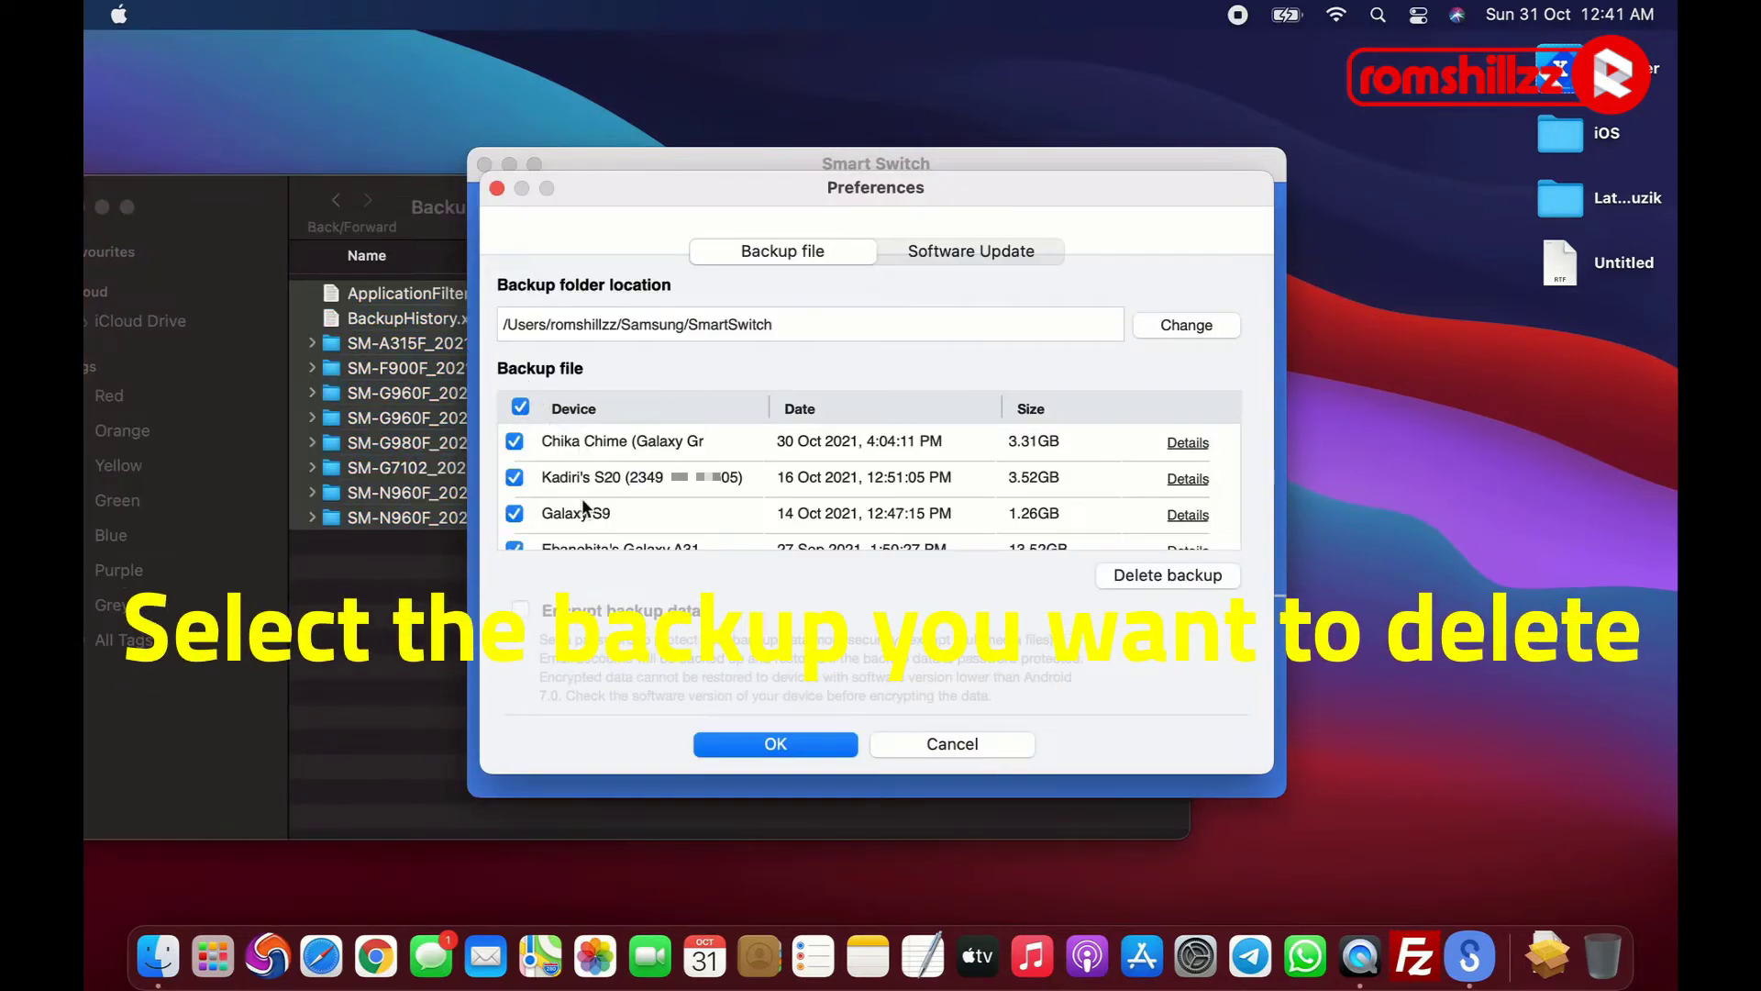
left_click(1159, 576)
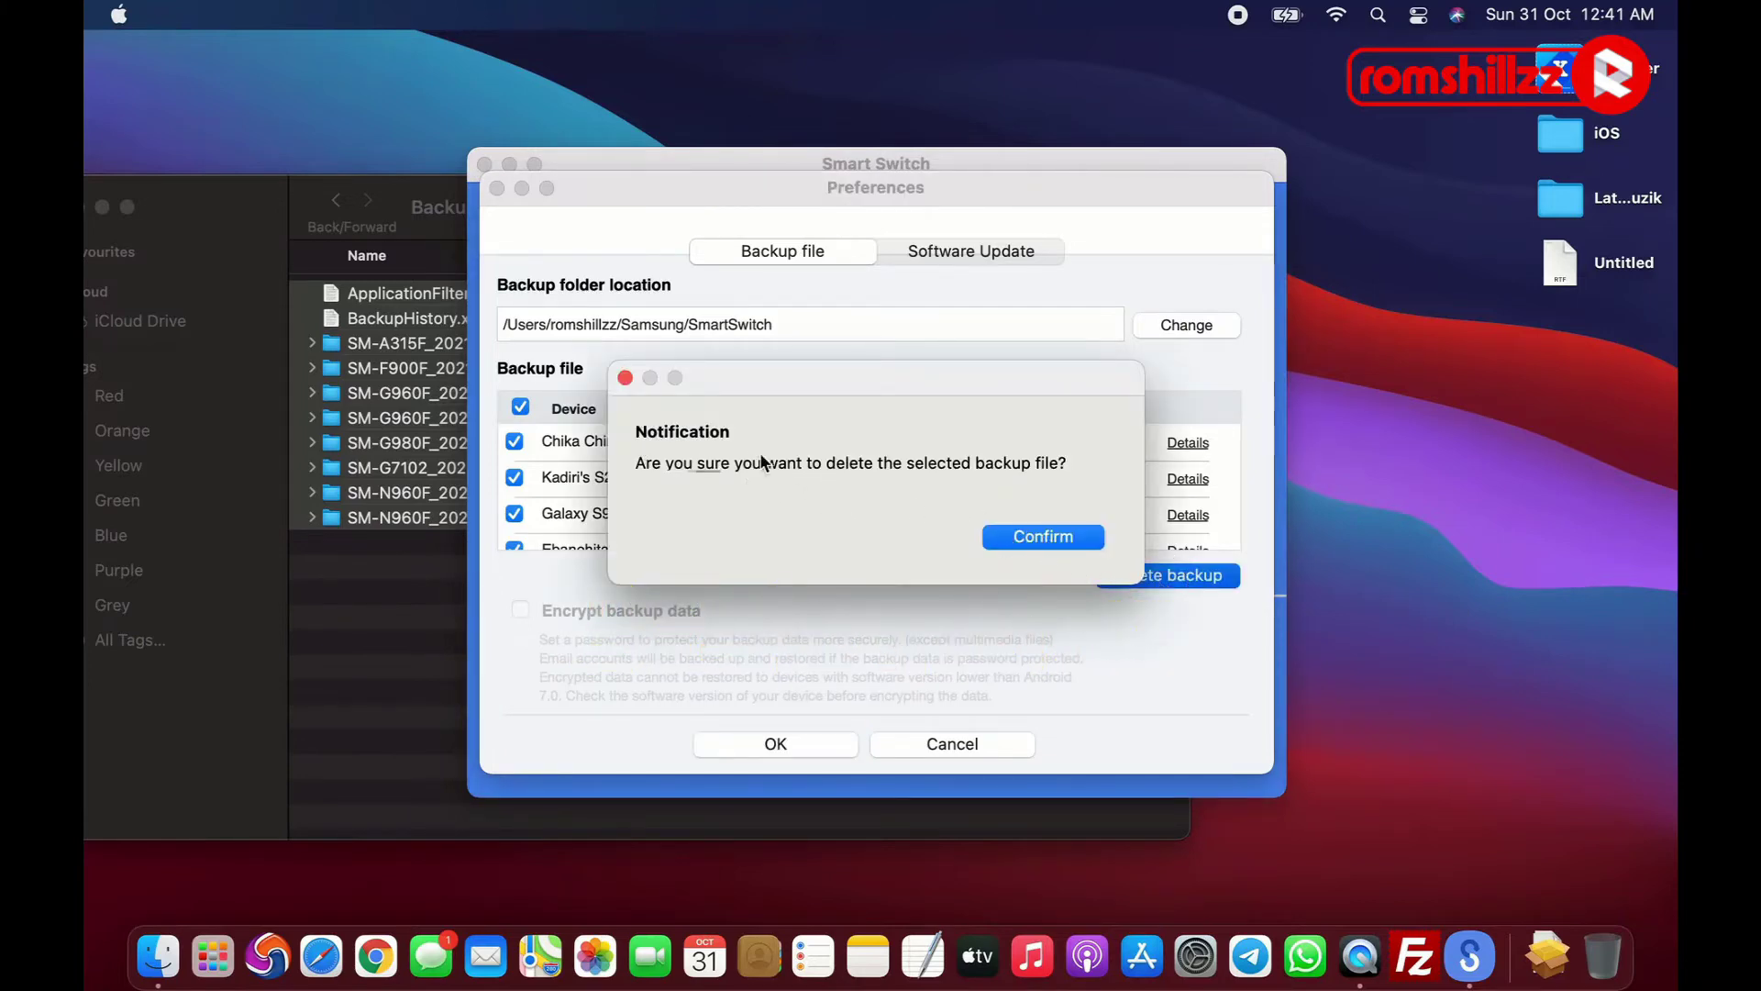
left_click(1048, 541)
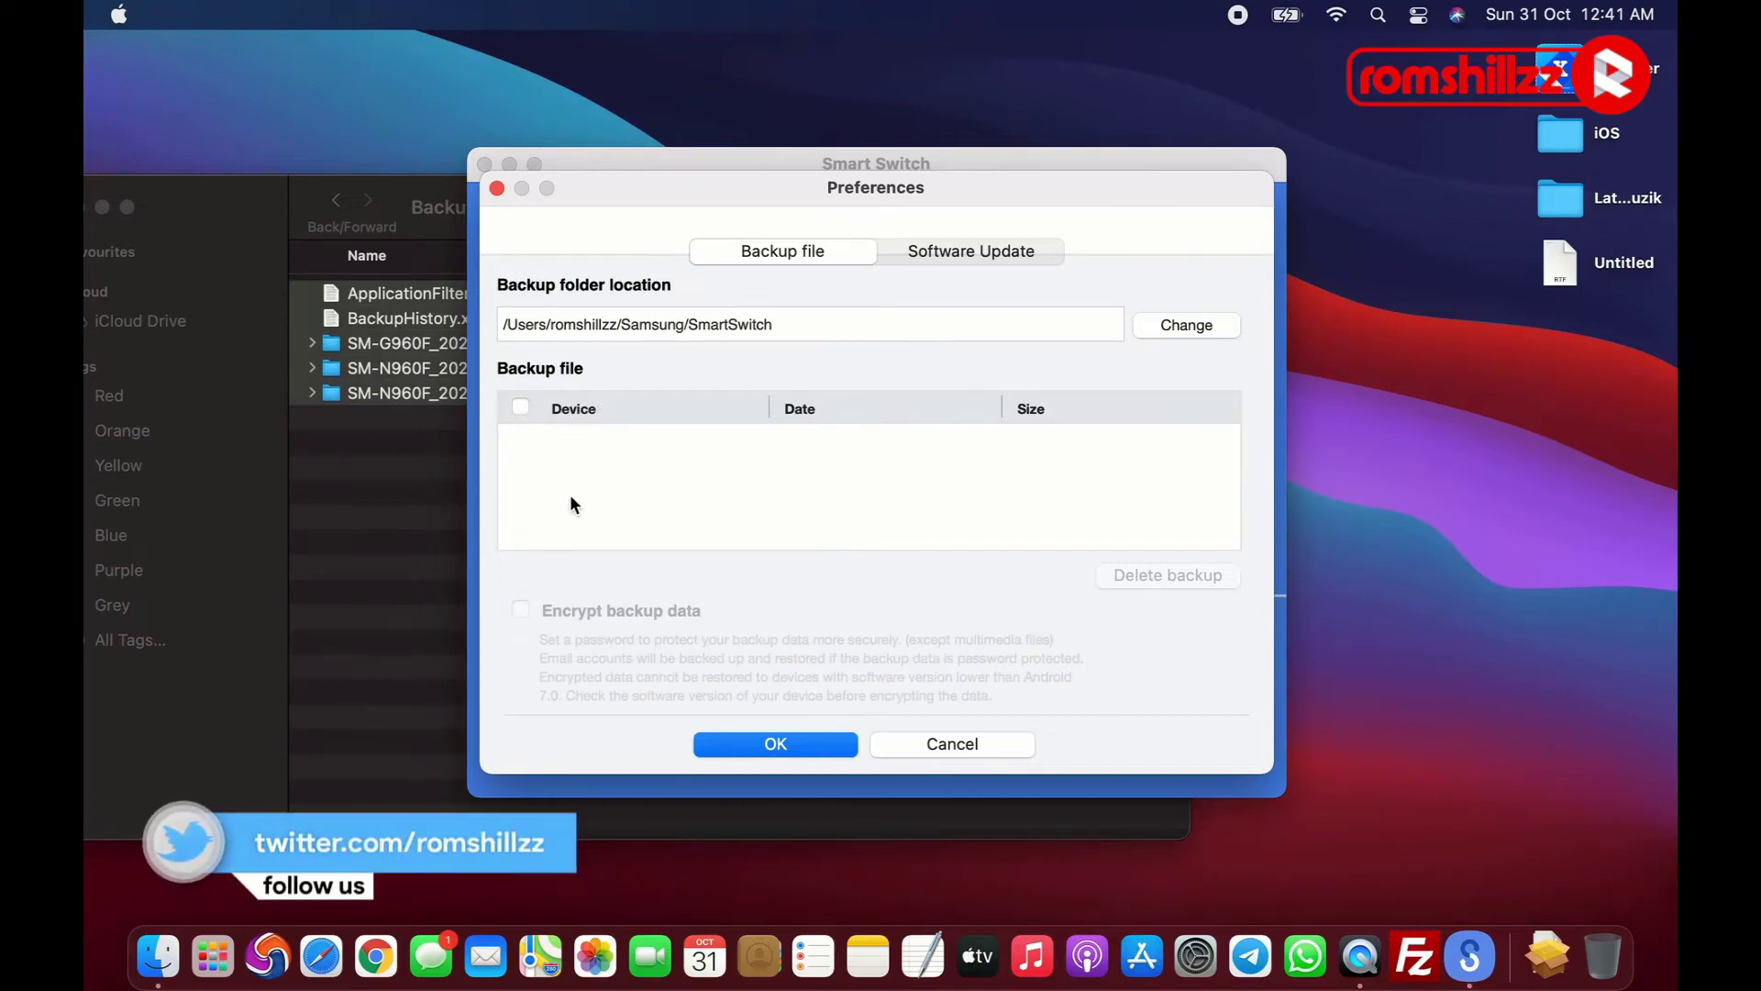
Save the Smart Switch preferences and close the Smart Switch window.
left_click(755, 748)
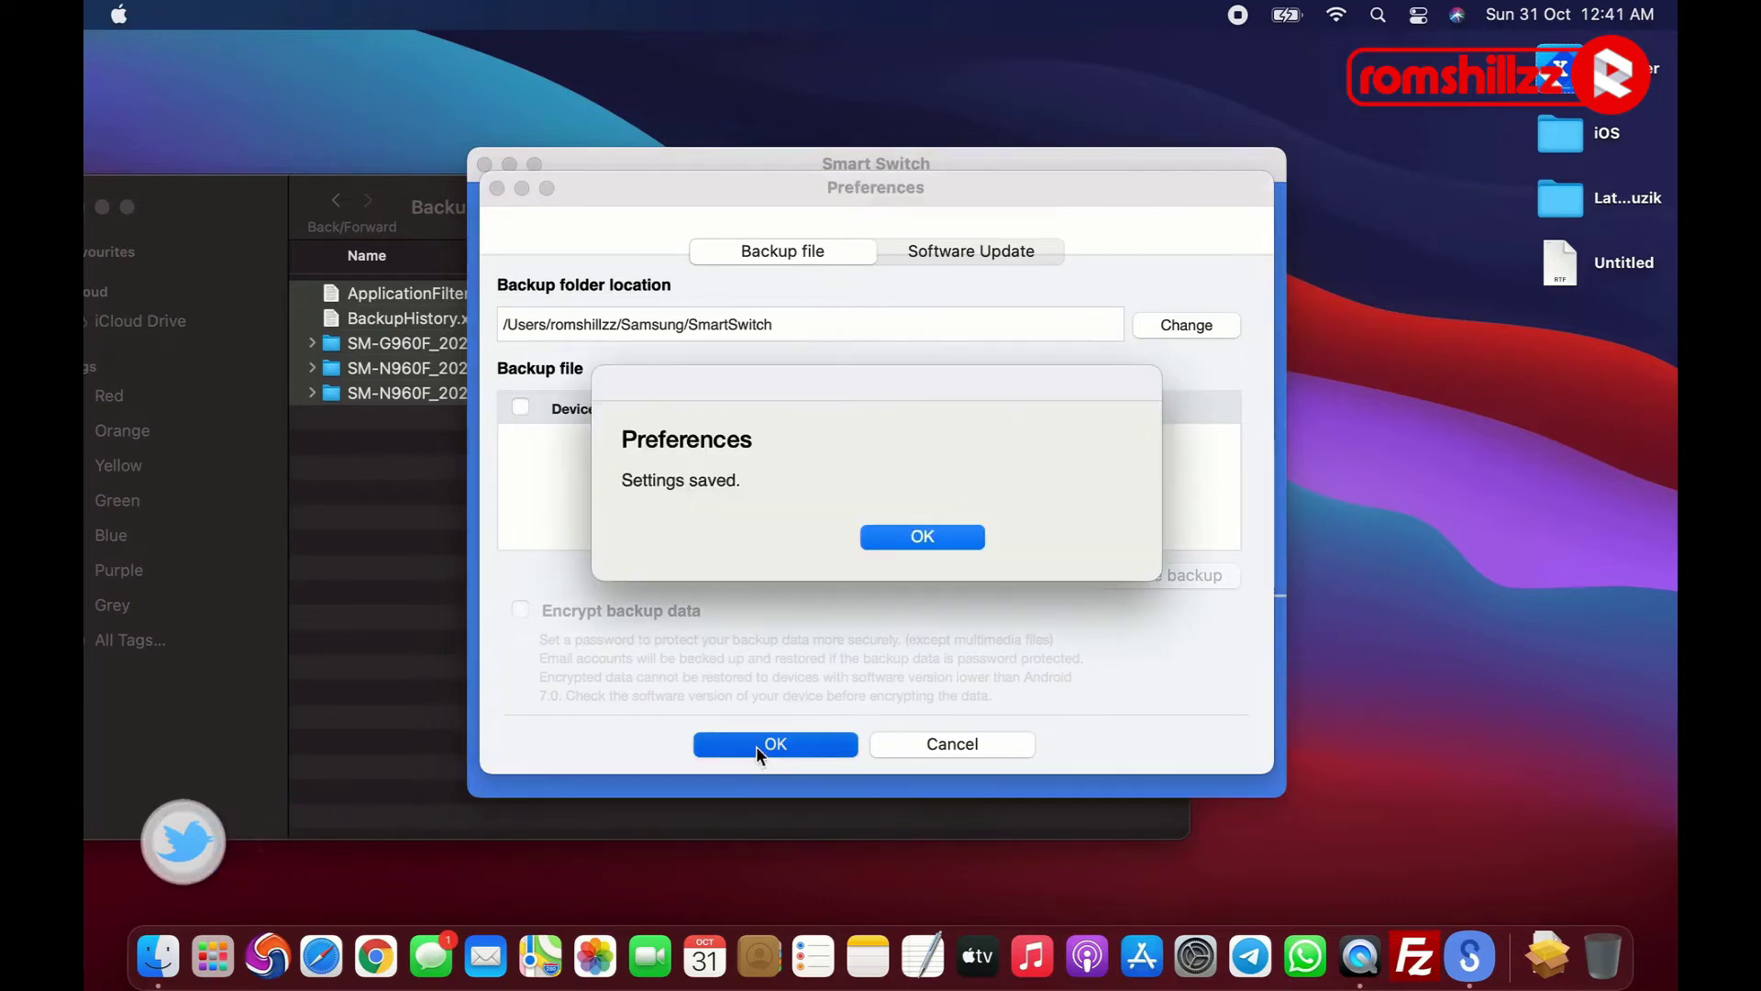
left_click(914, 538)
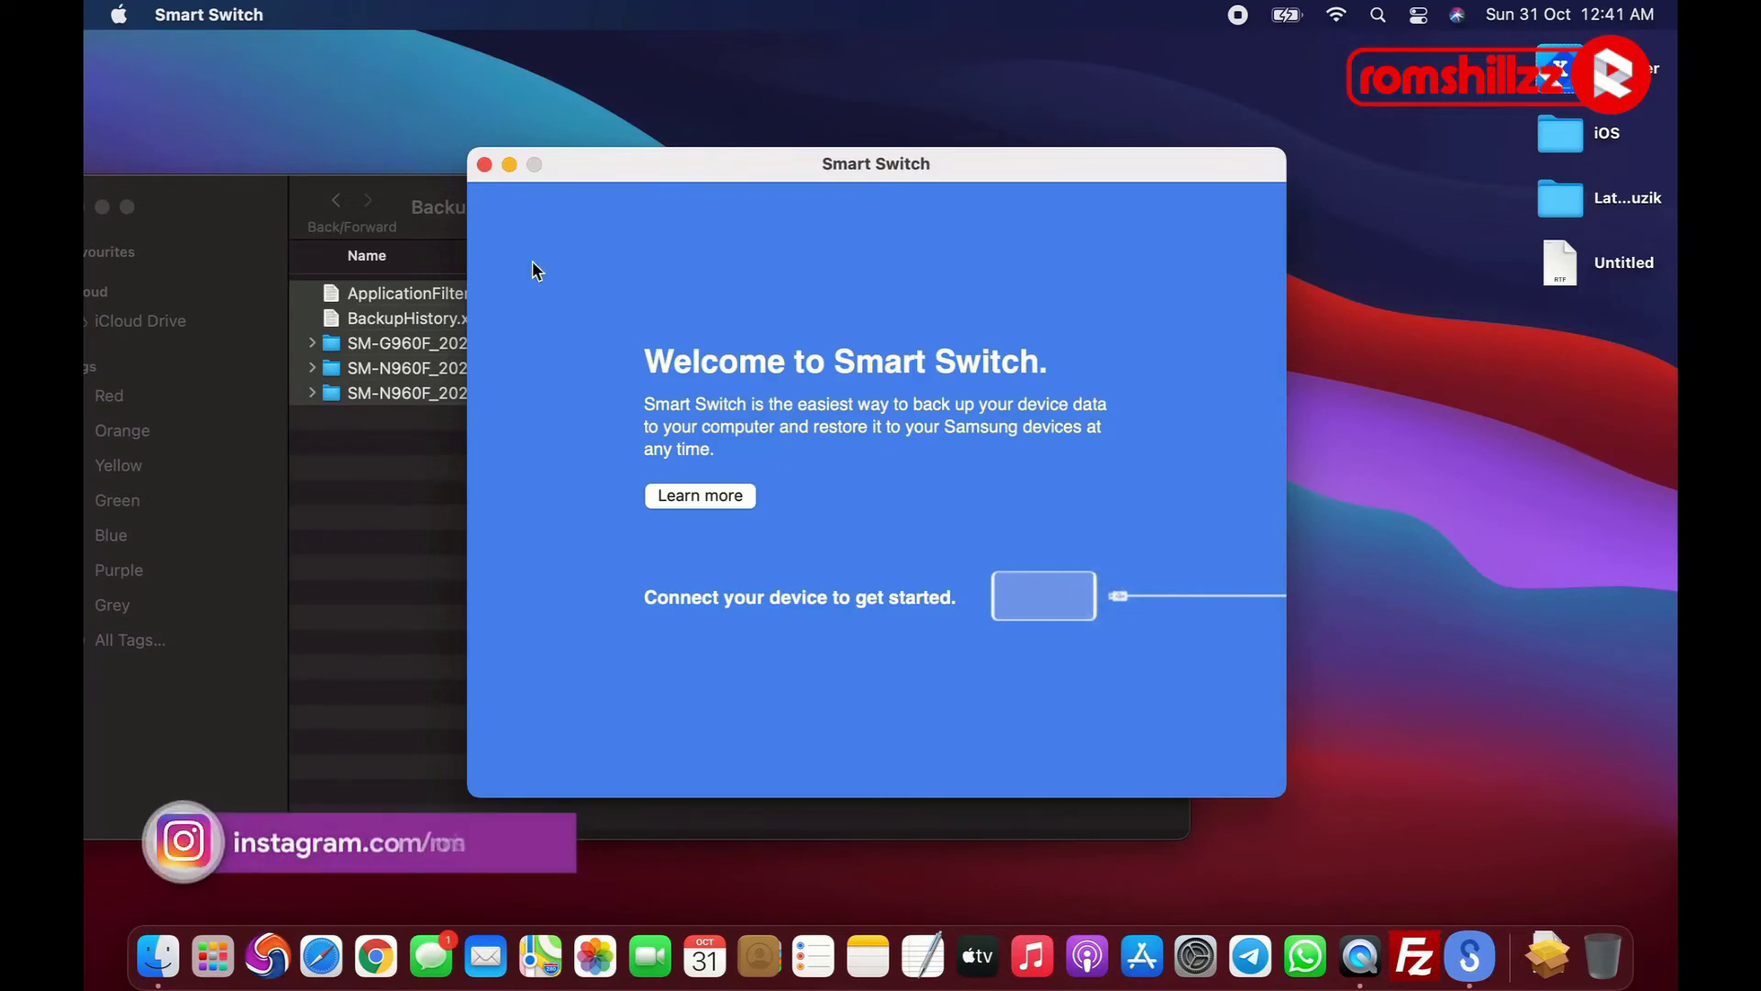
left_click(485, 165)
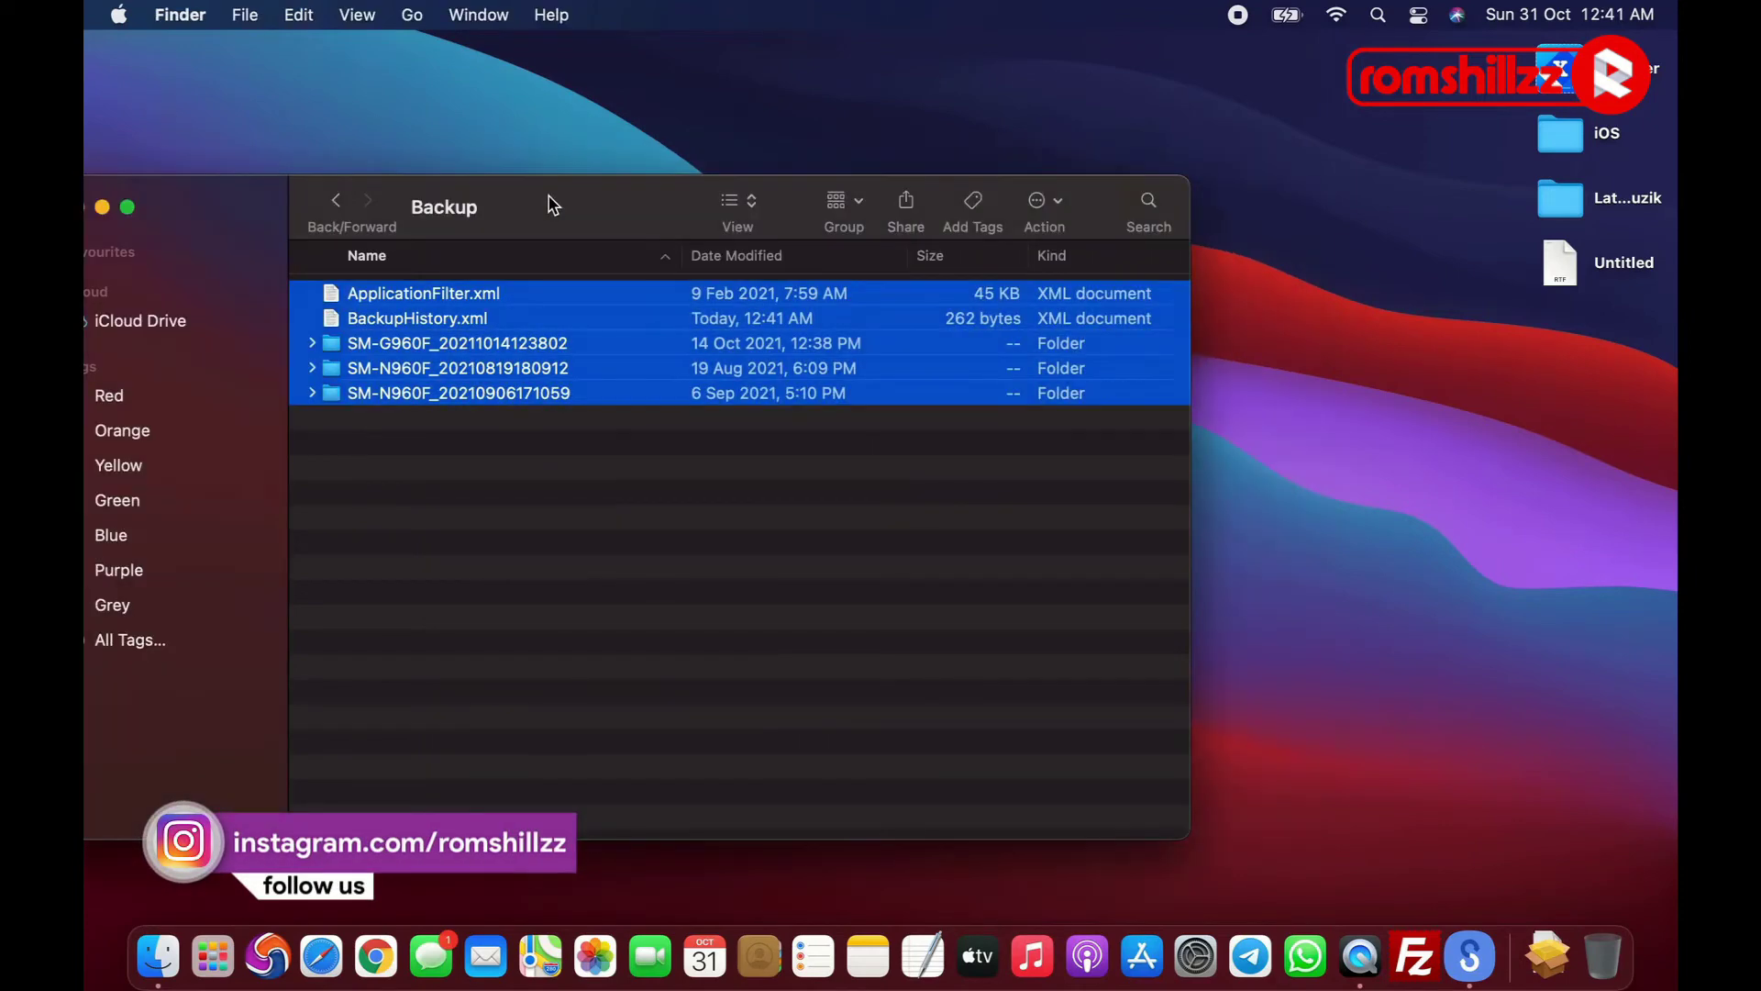
Move all remaining items of the Backup folder to the Bin and permanently empty it, closing the Finder window.
left_click_drag(553, 204, 786, 192)
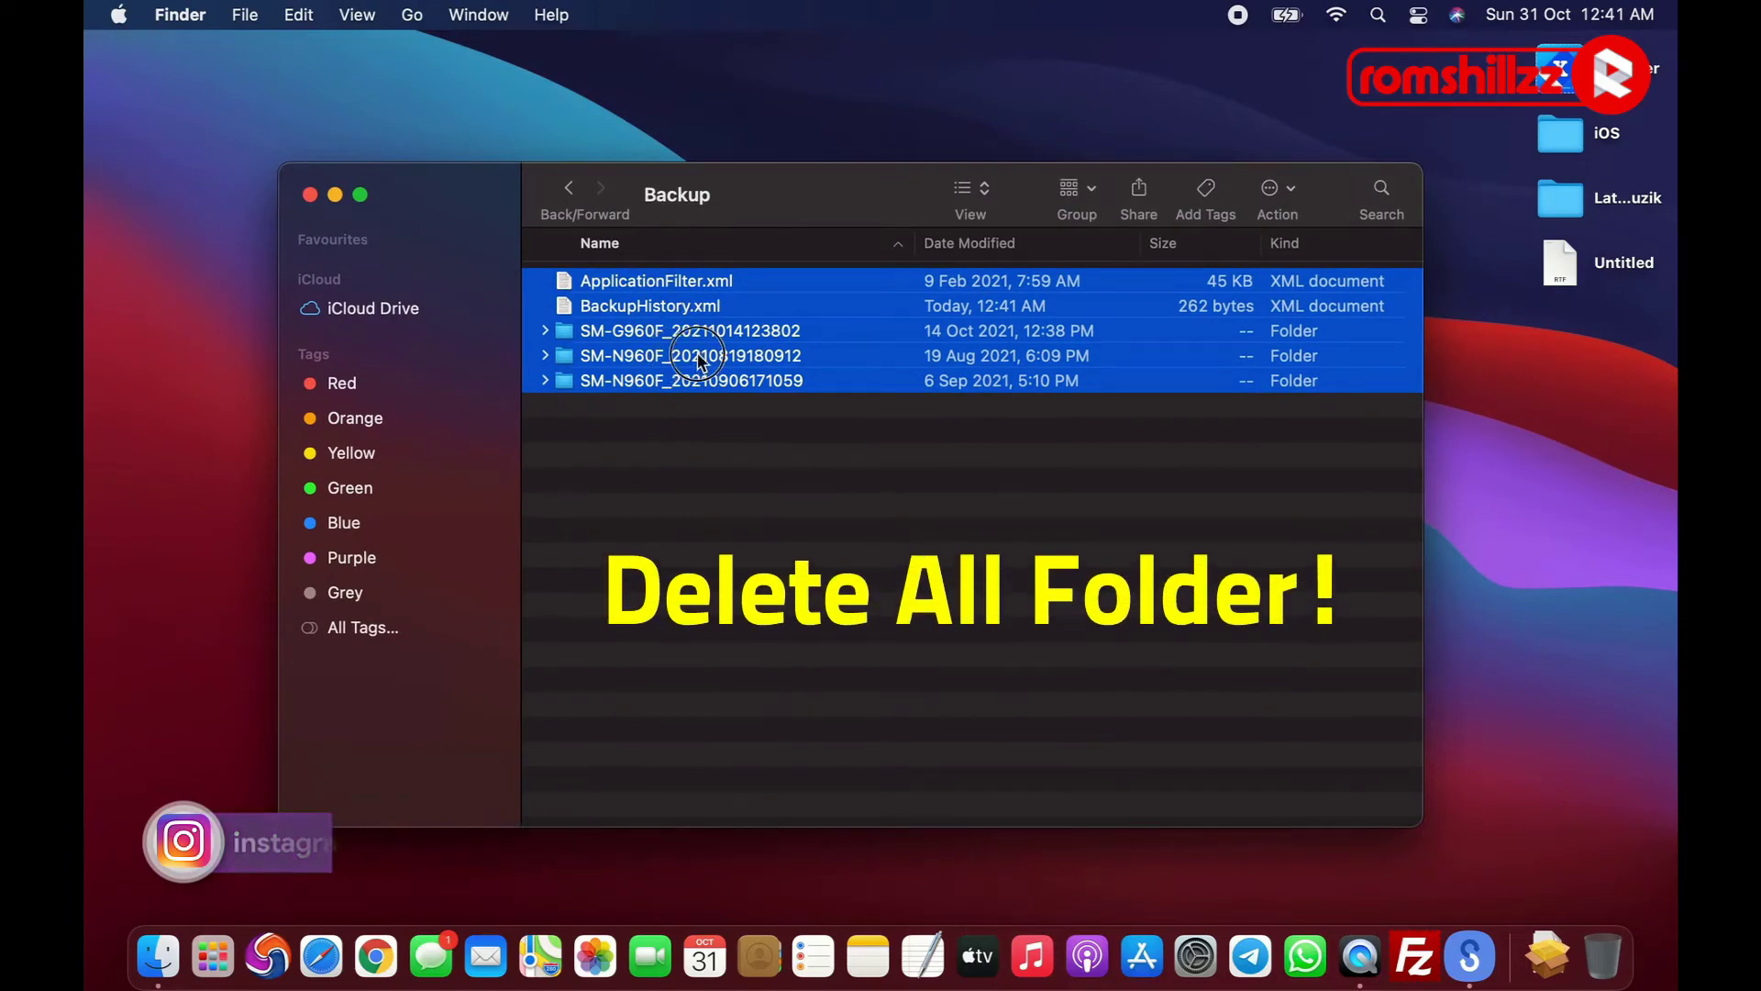
left_click_drag(688, 380, 1607, 963)
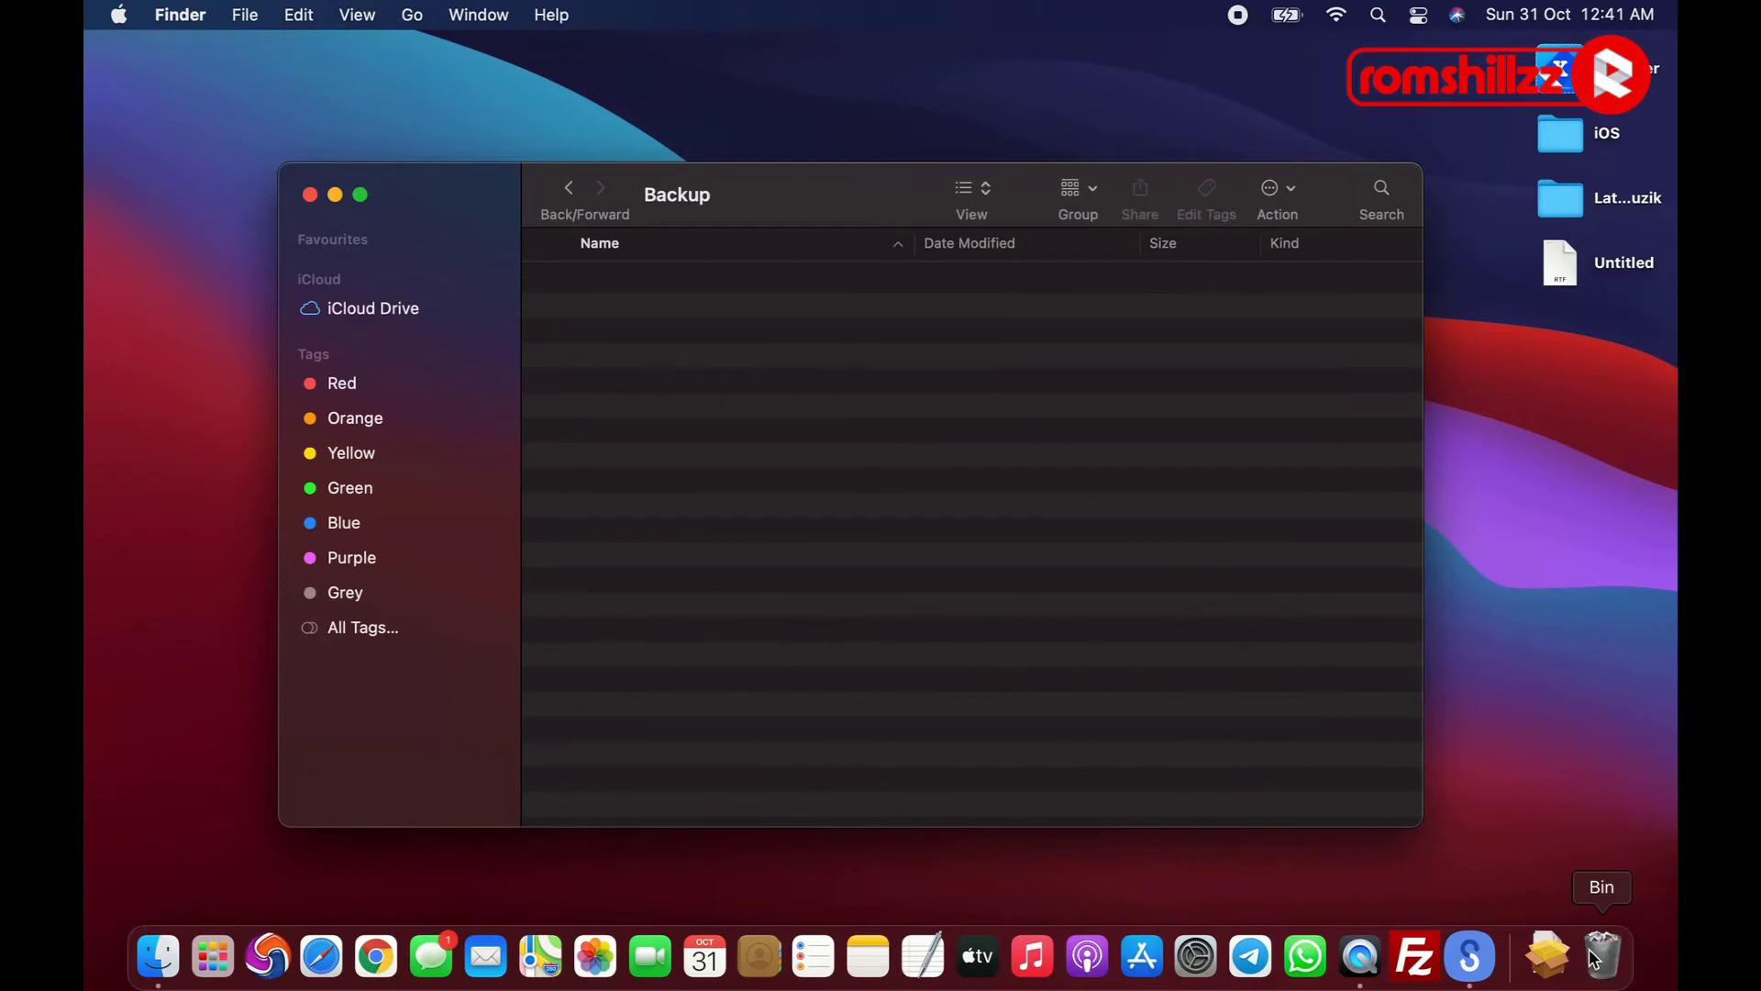
right_click(1607, 959)
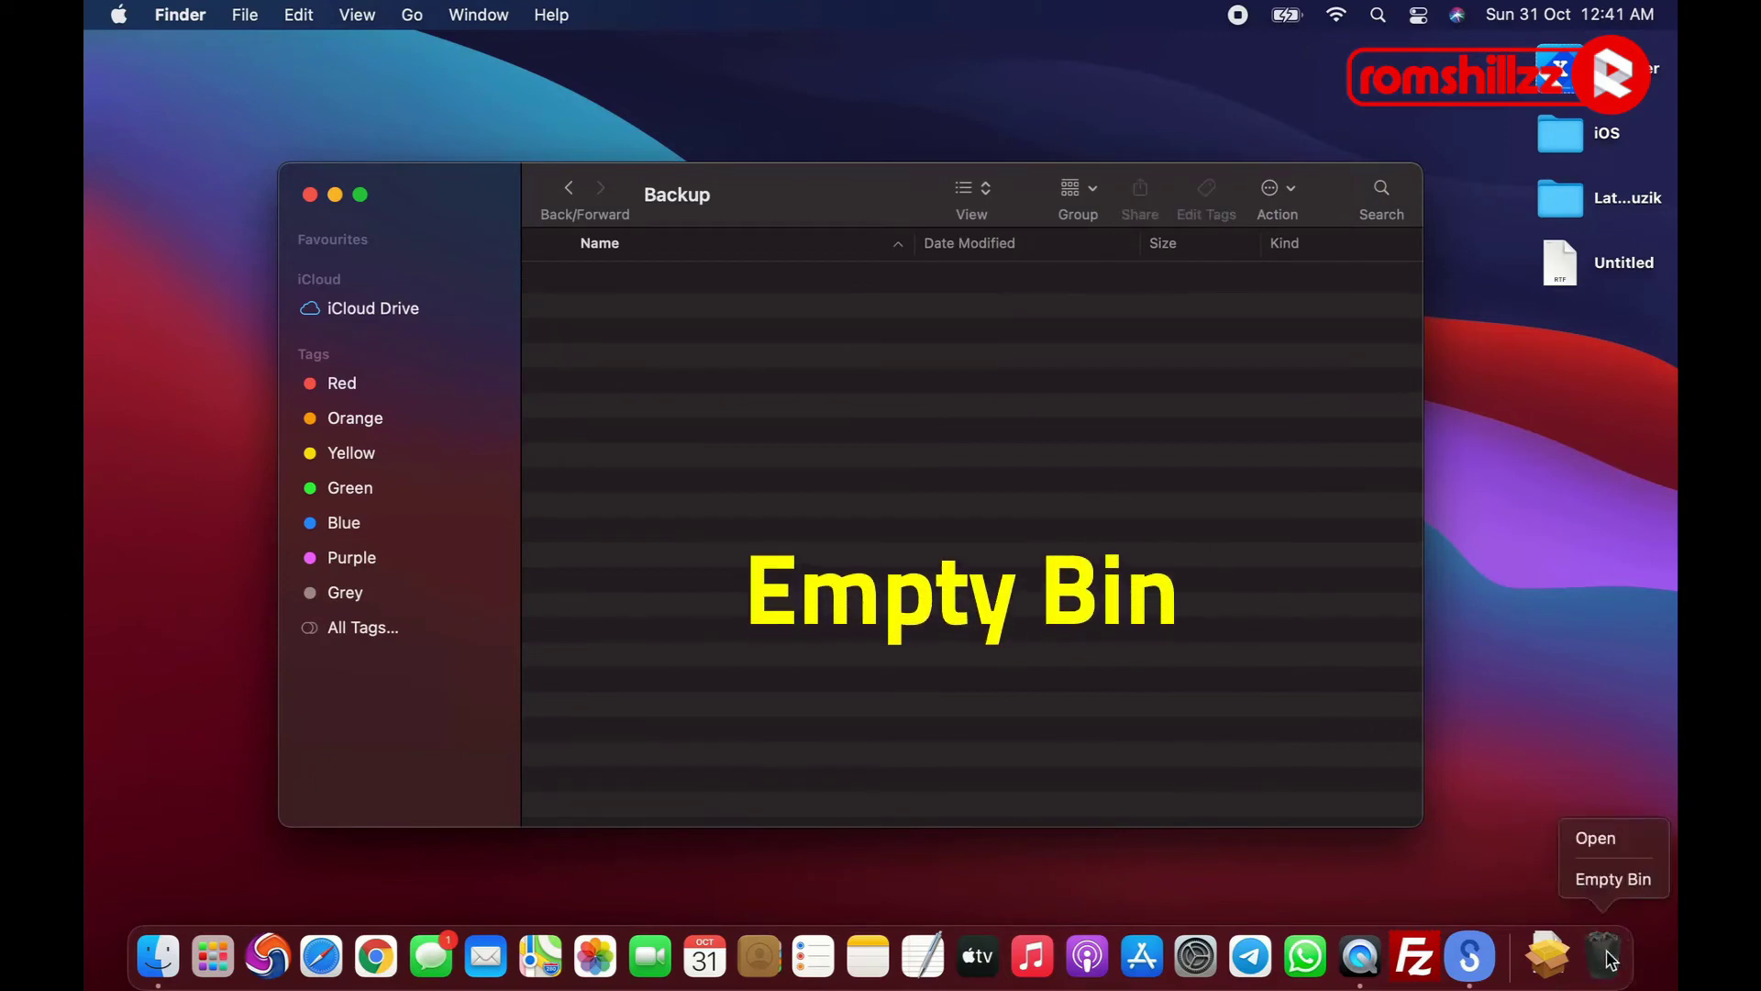
left_click(1607, 892)
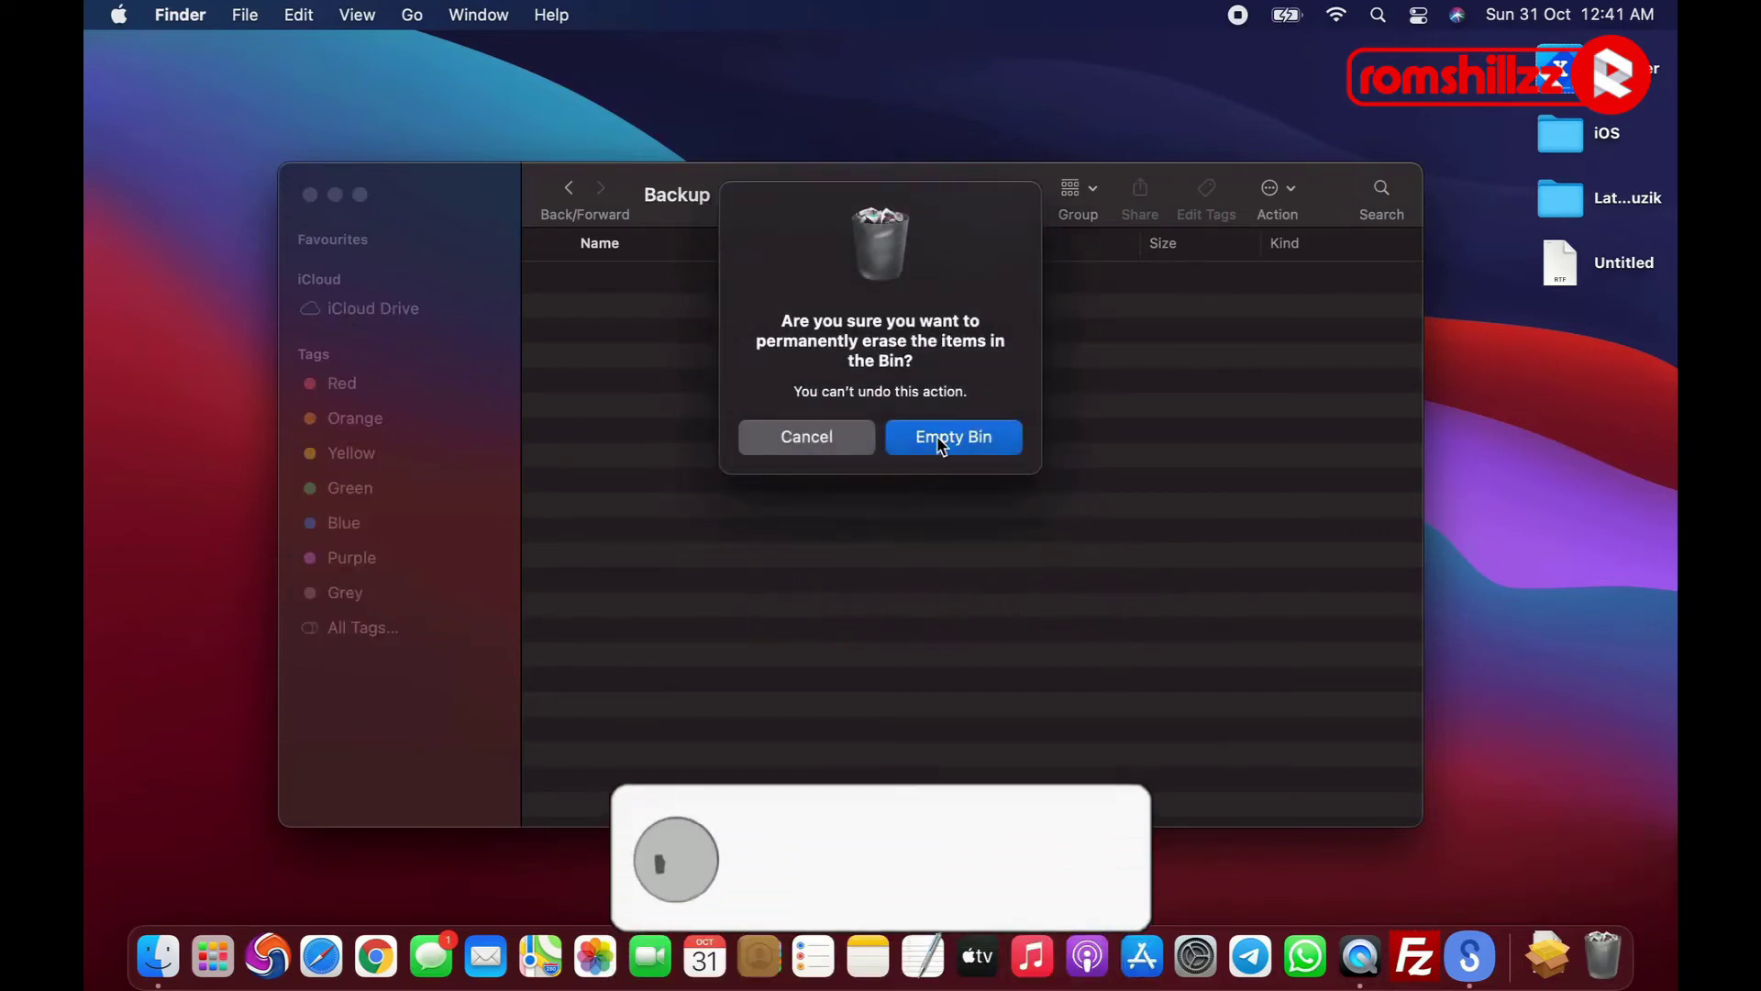
left_click(945, 438)
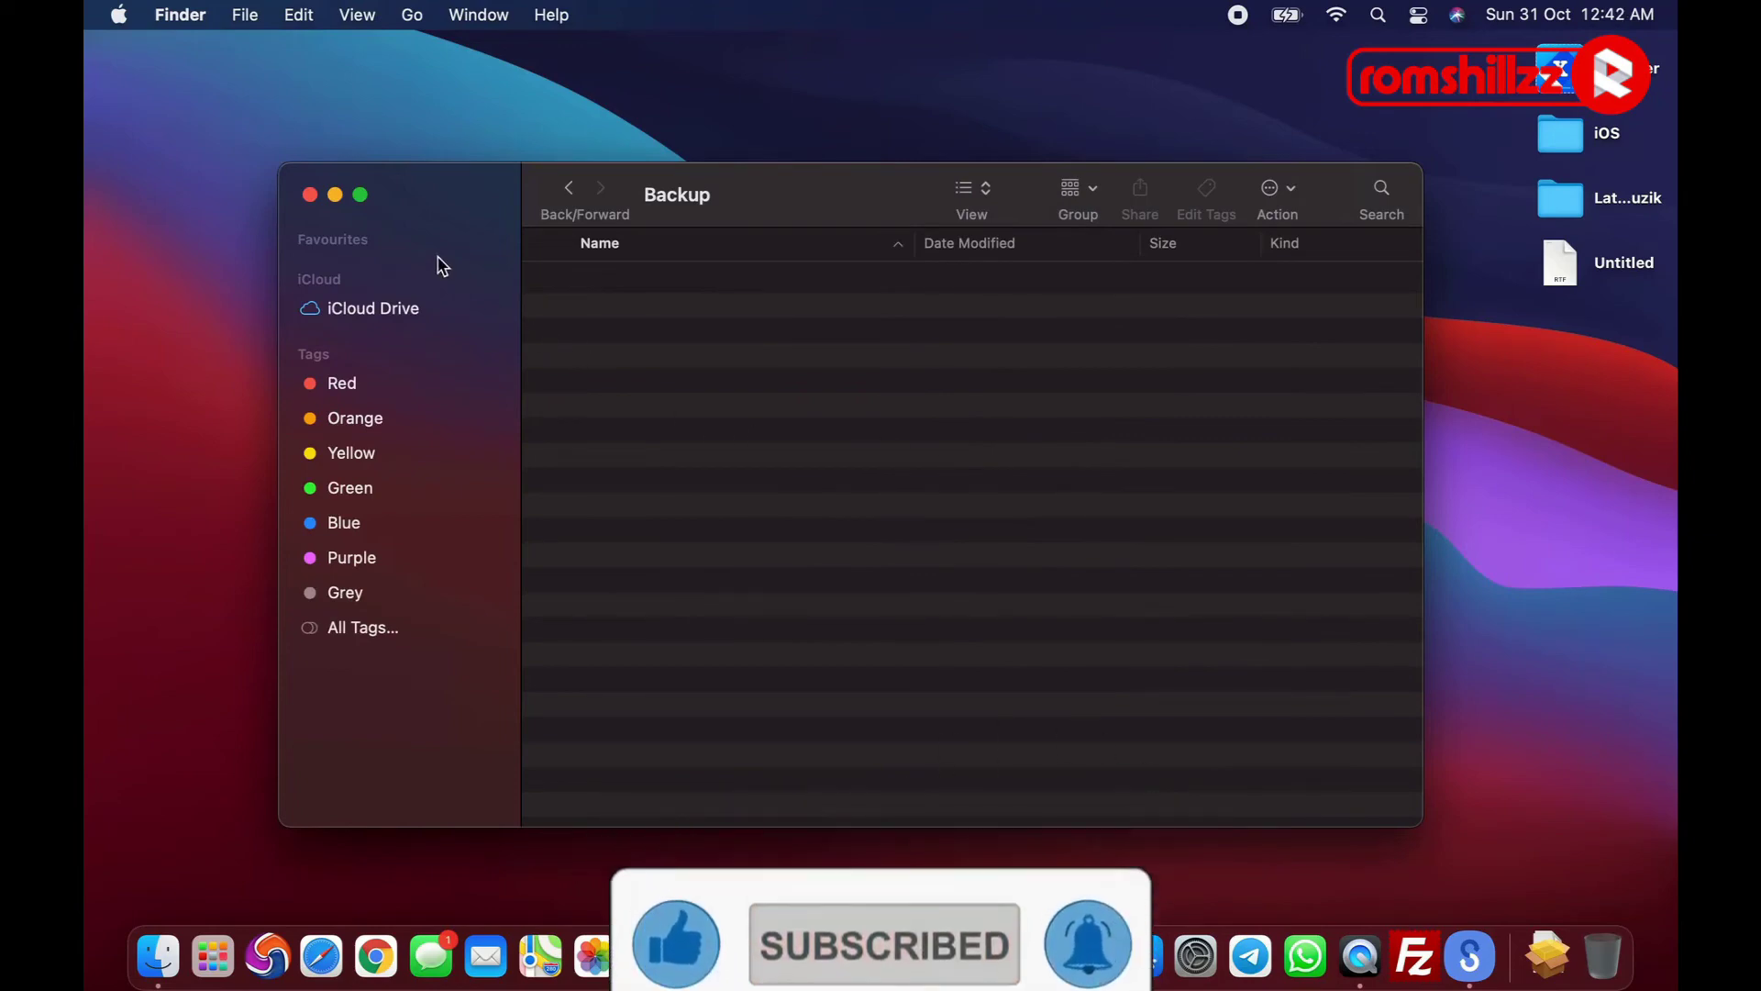
left_click(311, 196)
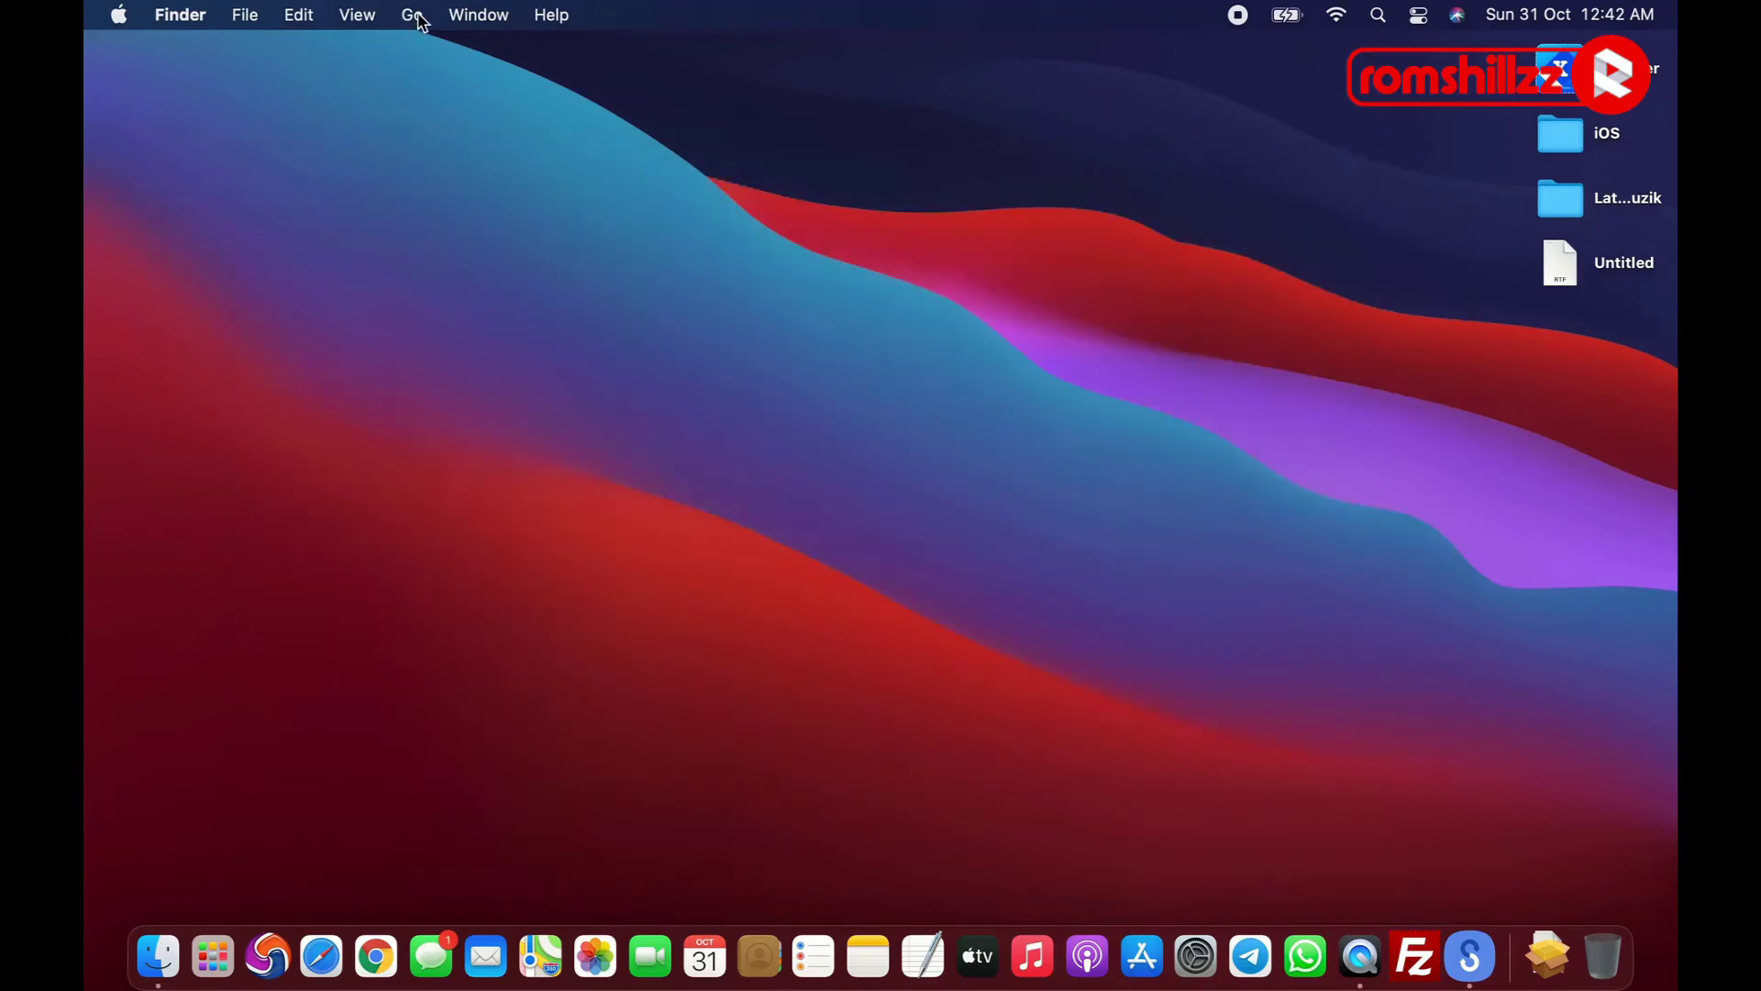
Reopen the Backup folder from the Home location through Samsung and SmartSwitch to check its contents.
left_click(414, 15)
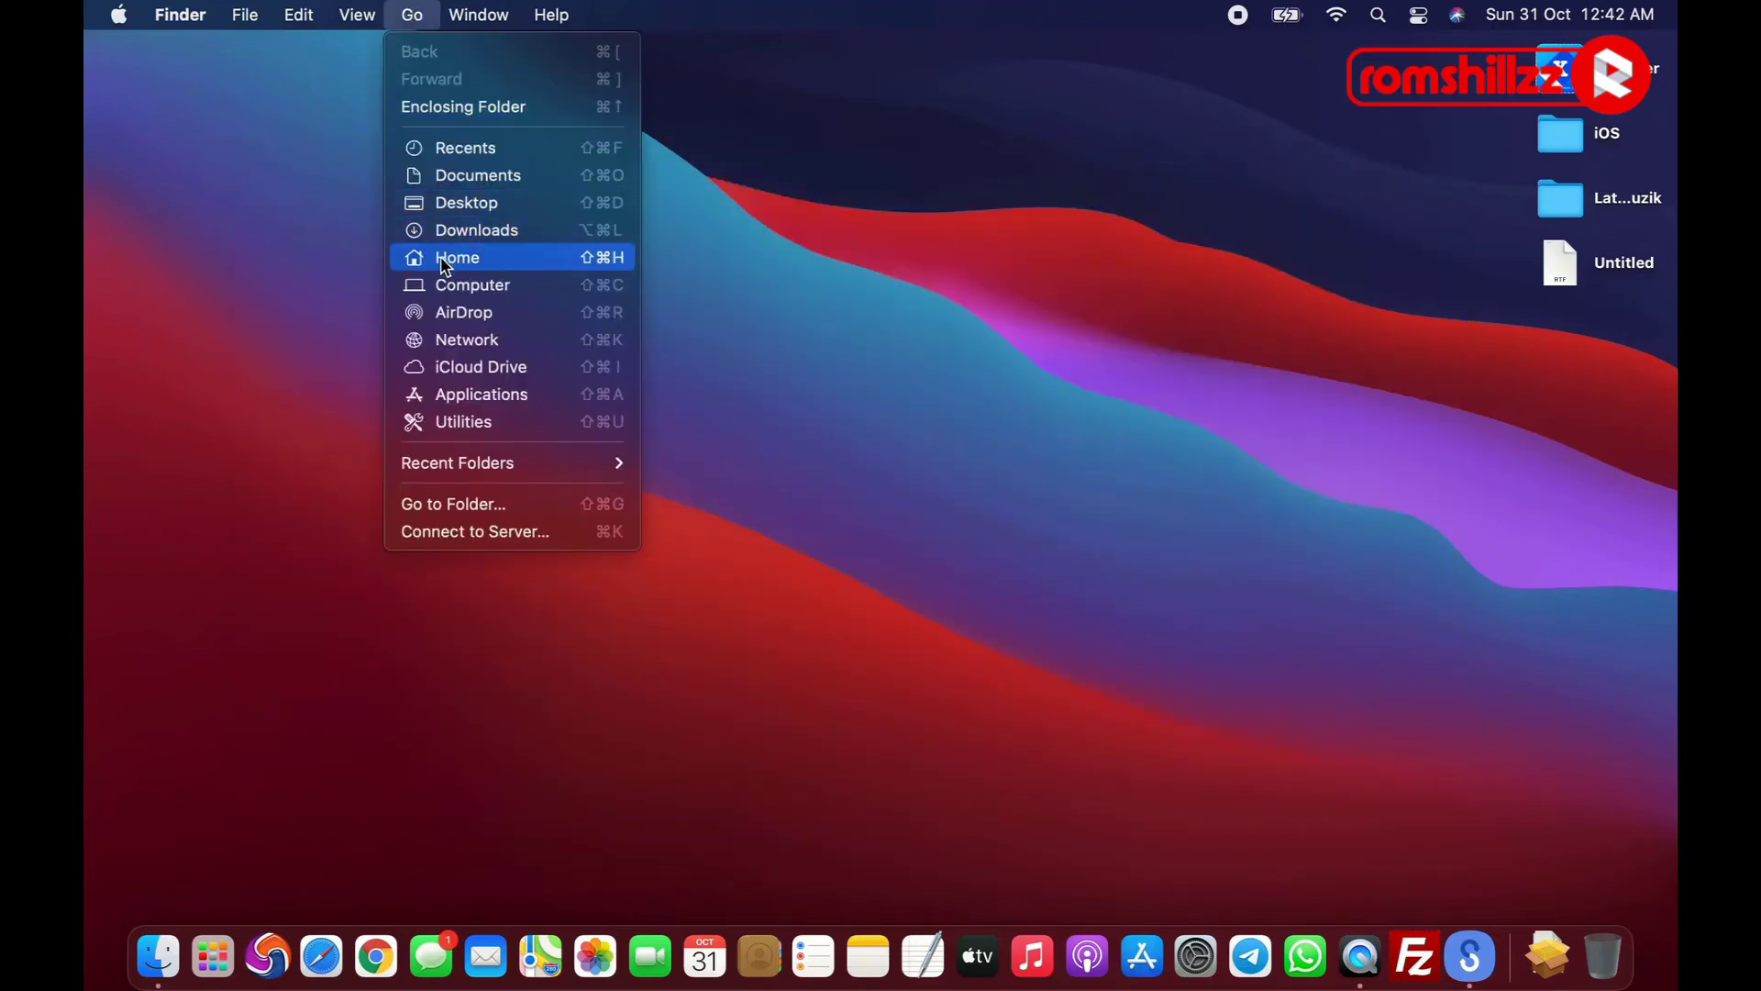
left_click(449, 259)
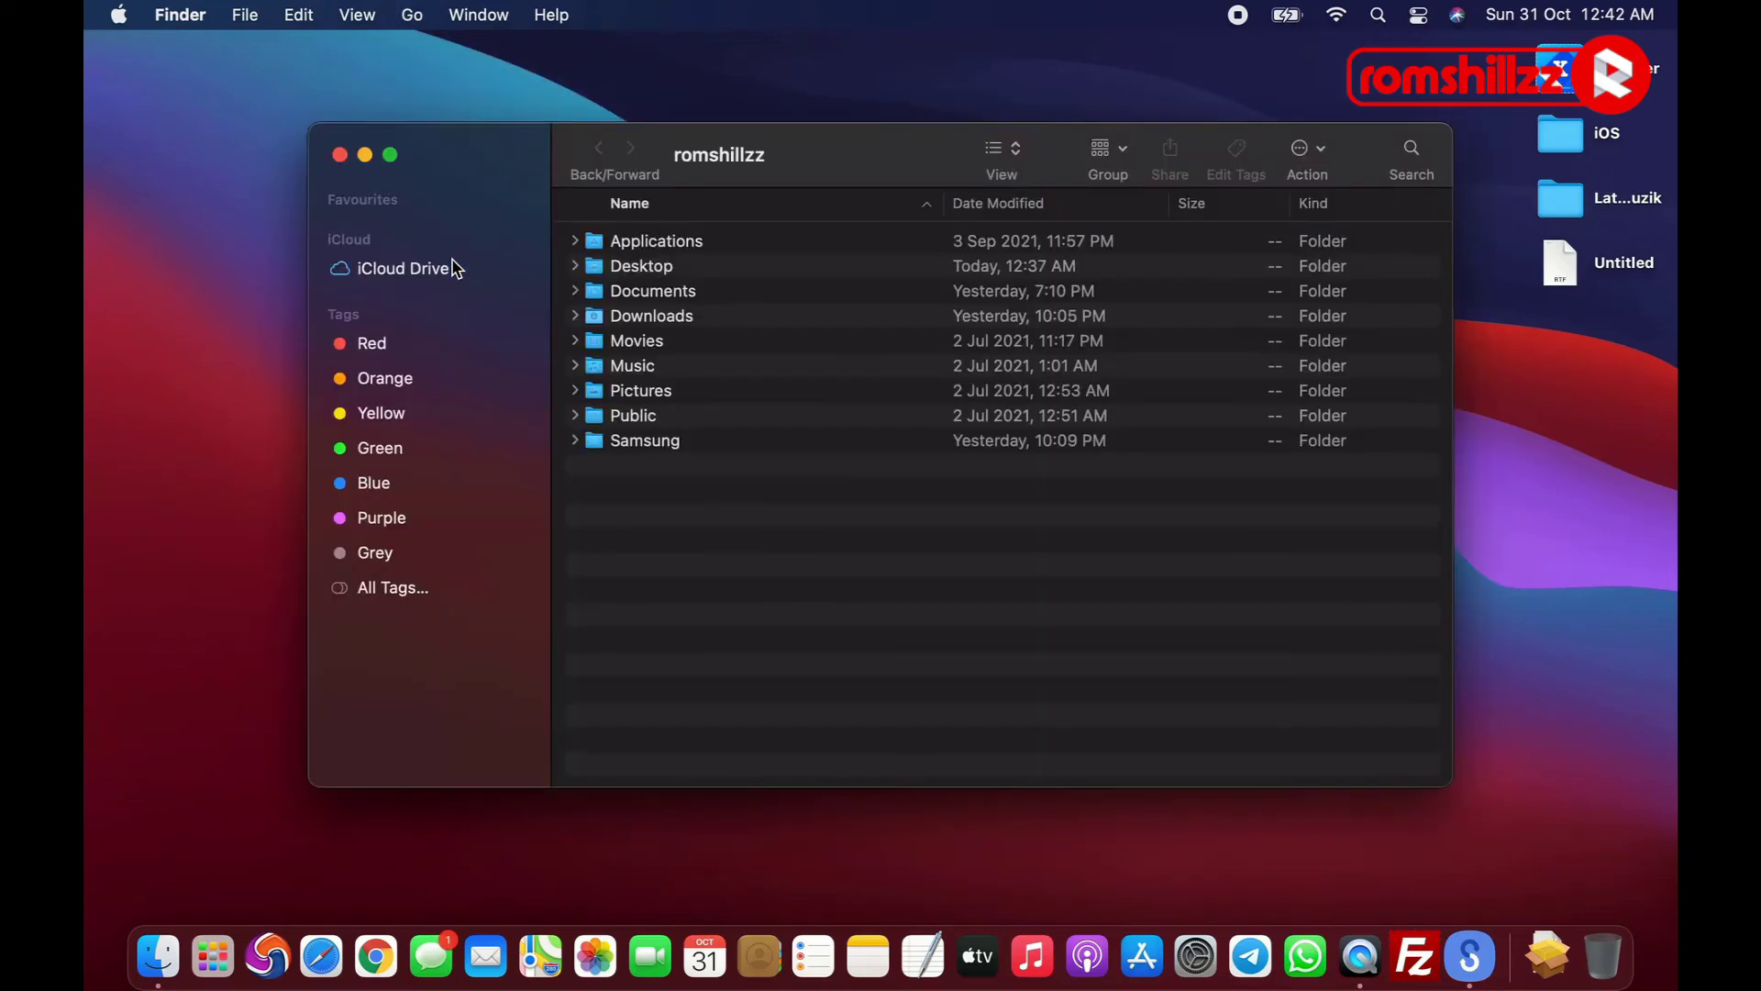
left_click(637, 445)
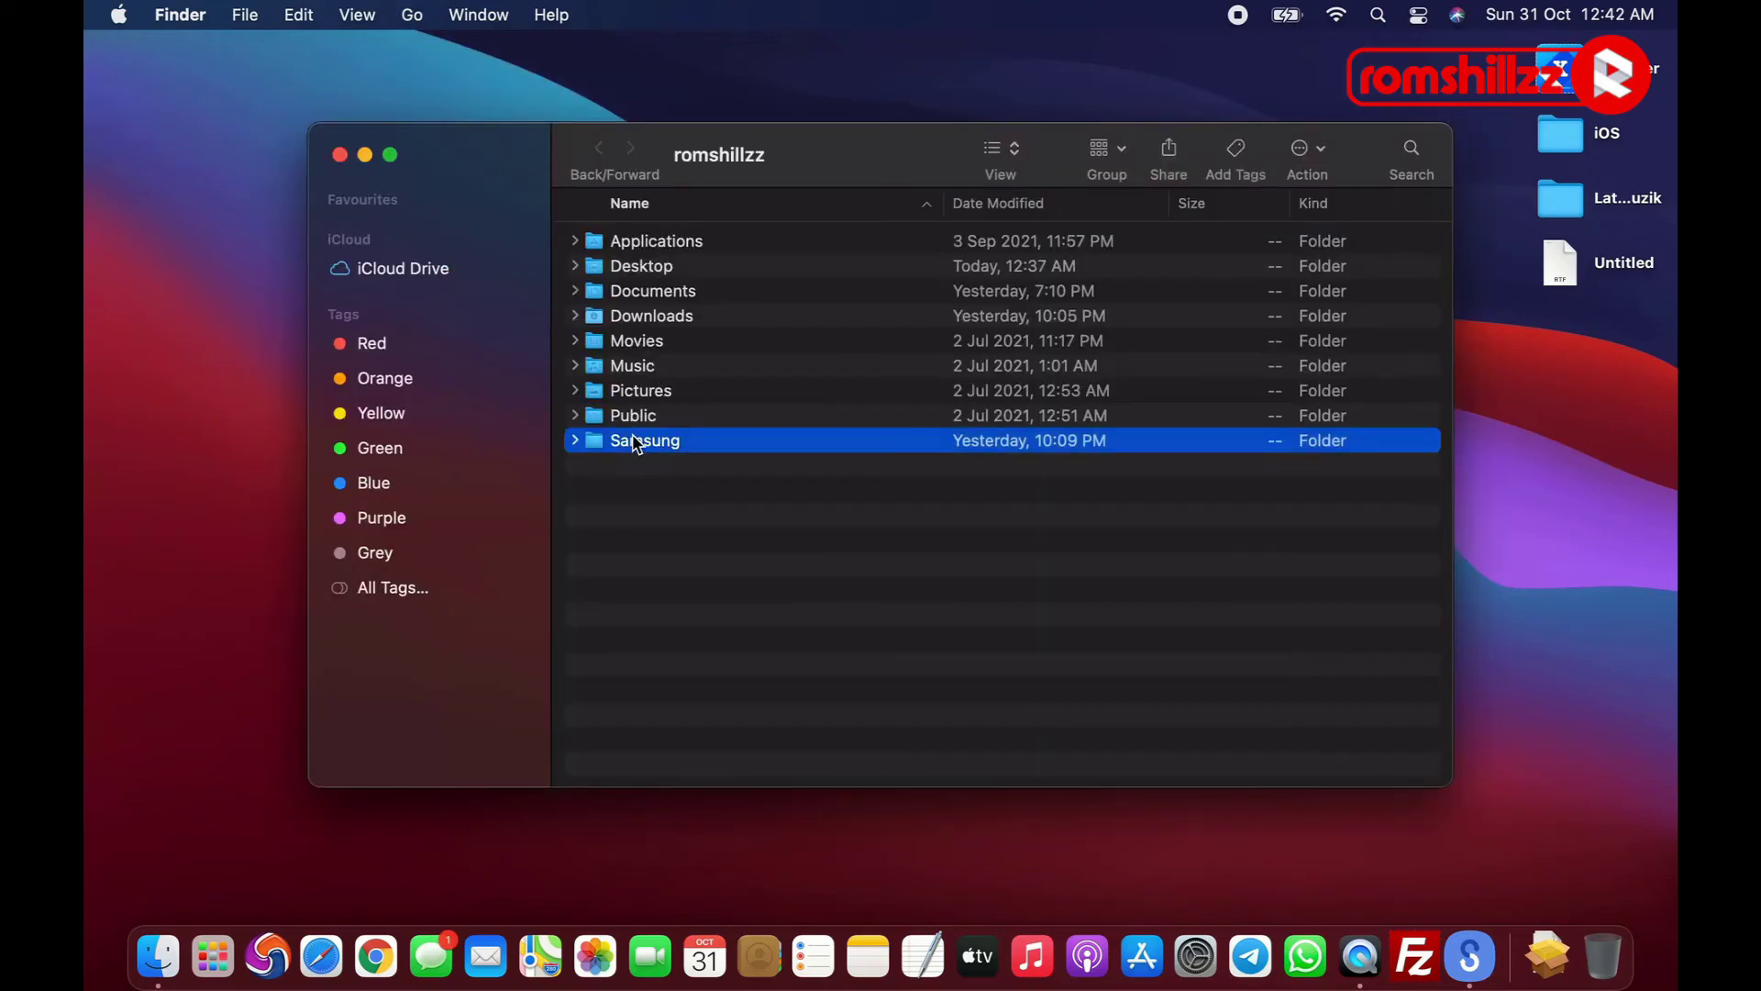
double_click(683, 442)
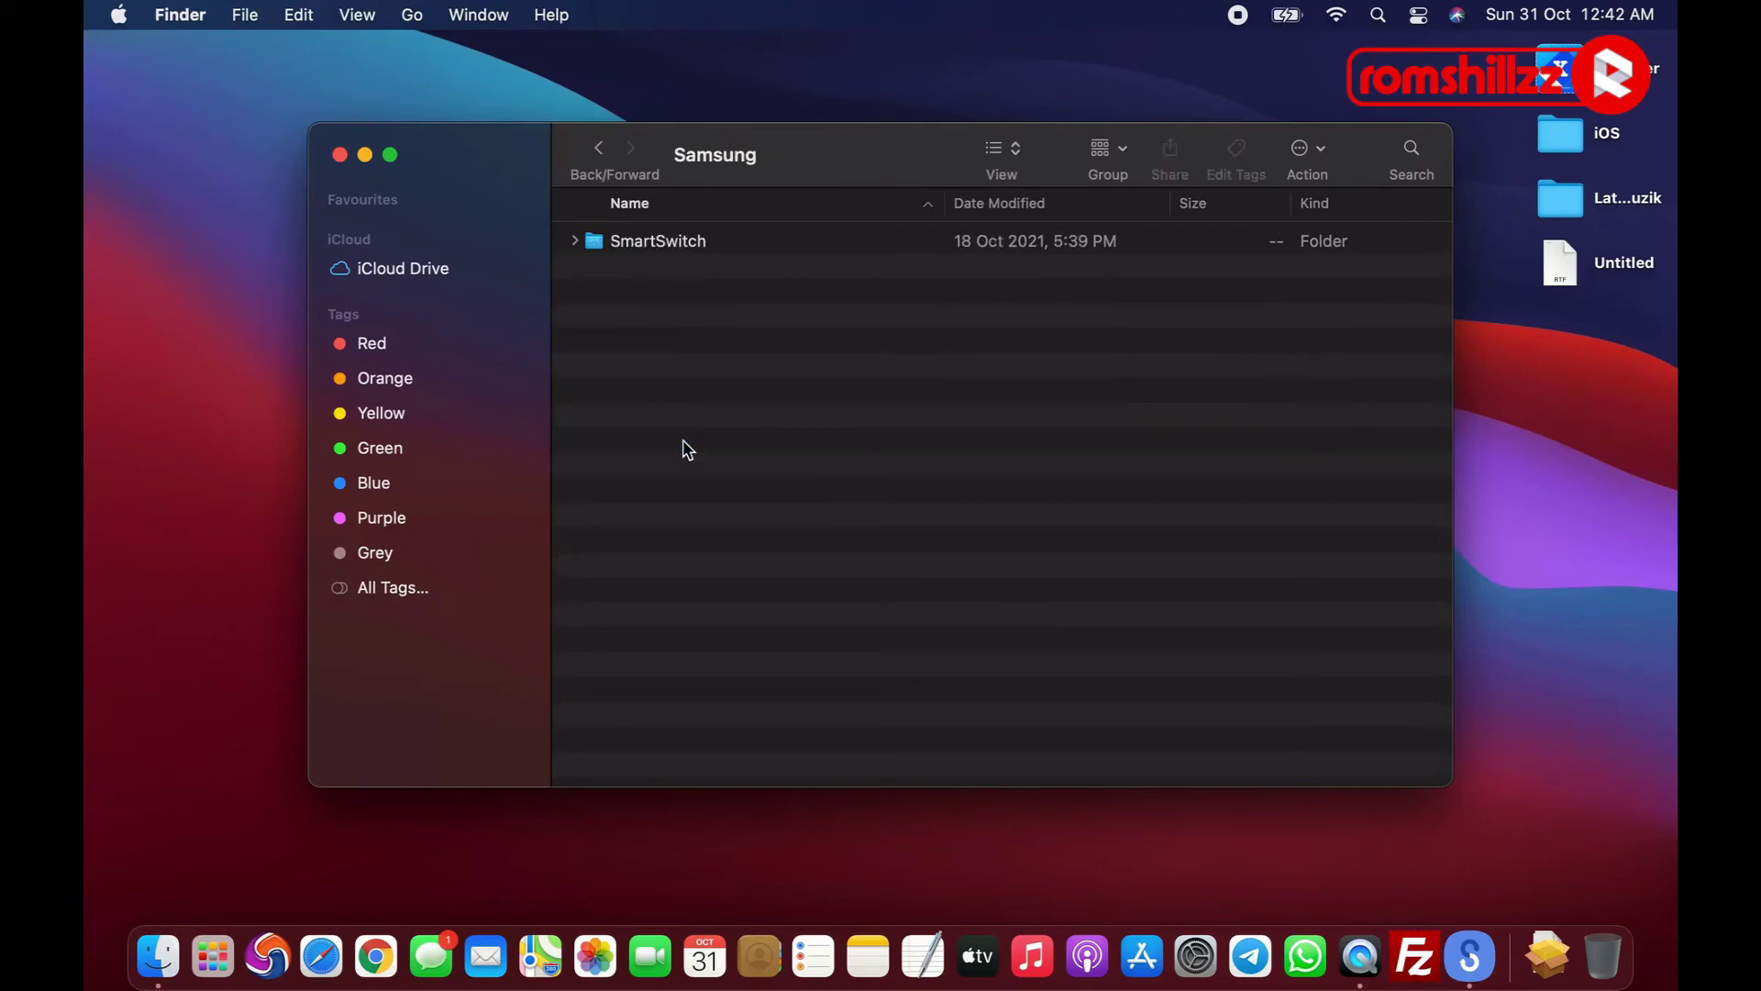
left_click(662, 249)
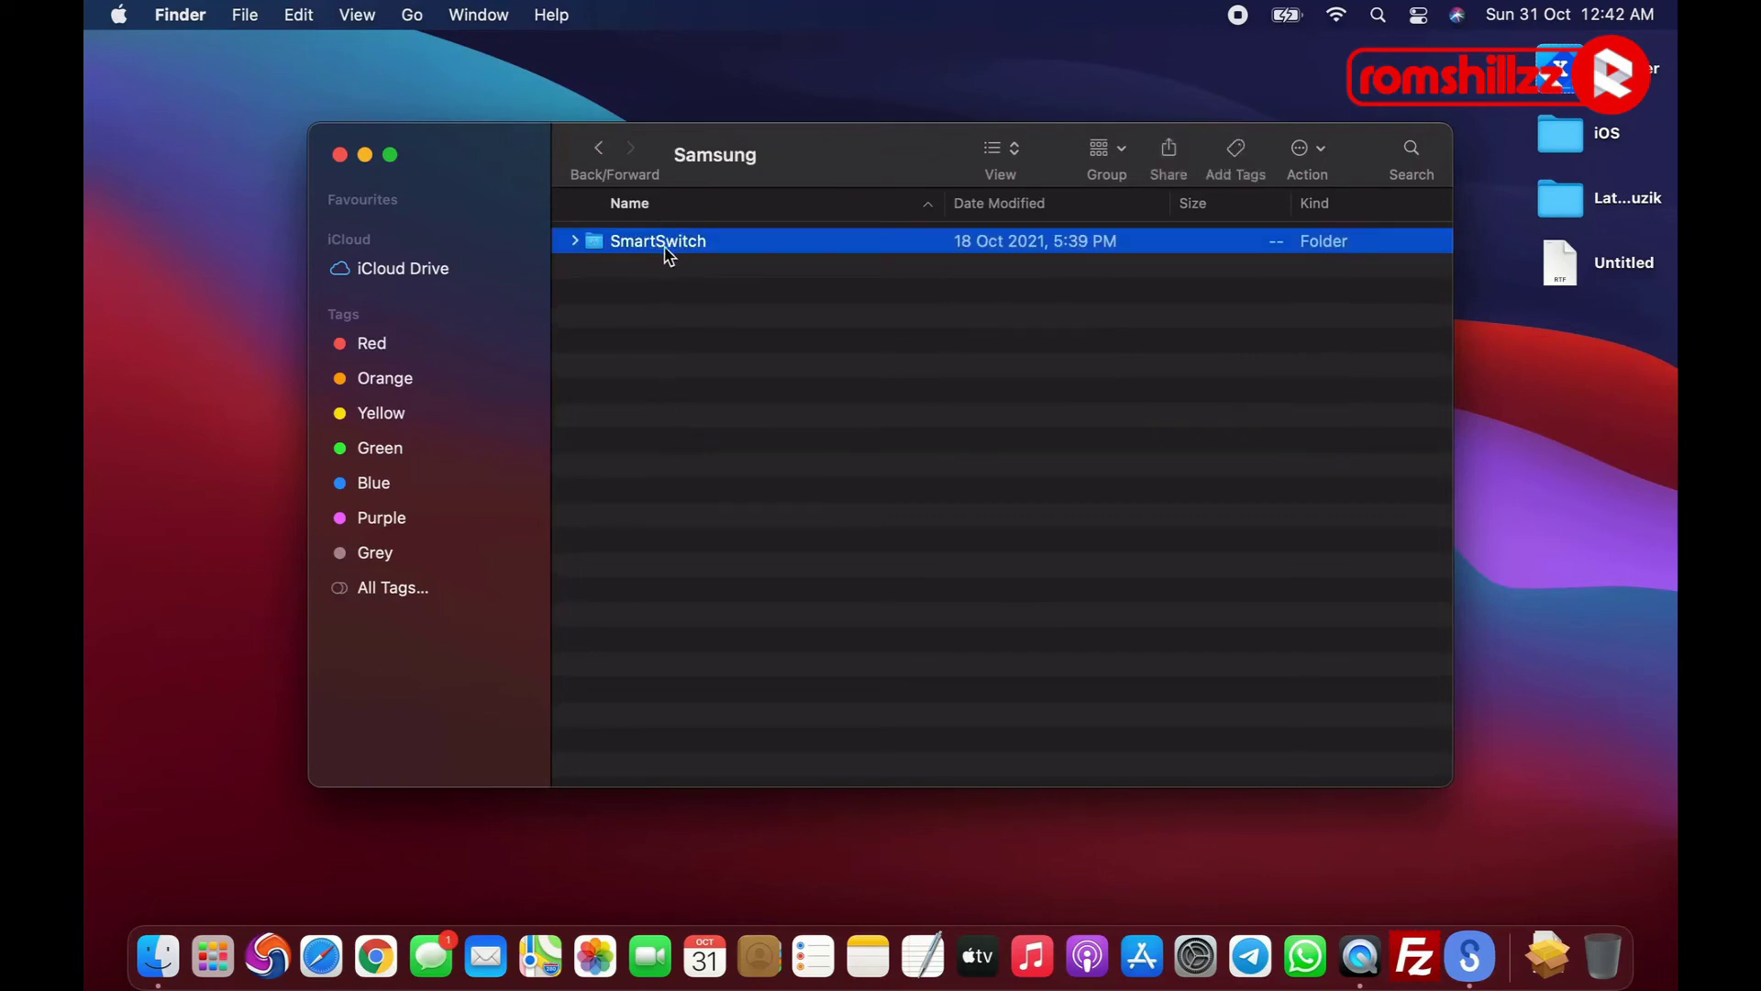
double_click(683, 242)
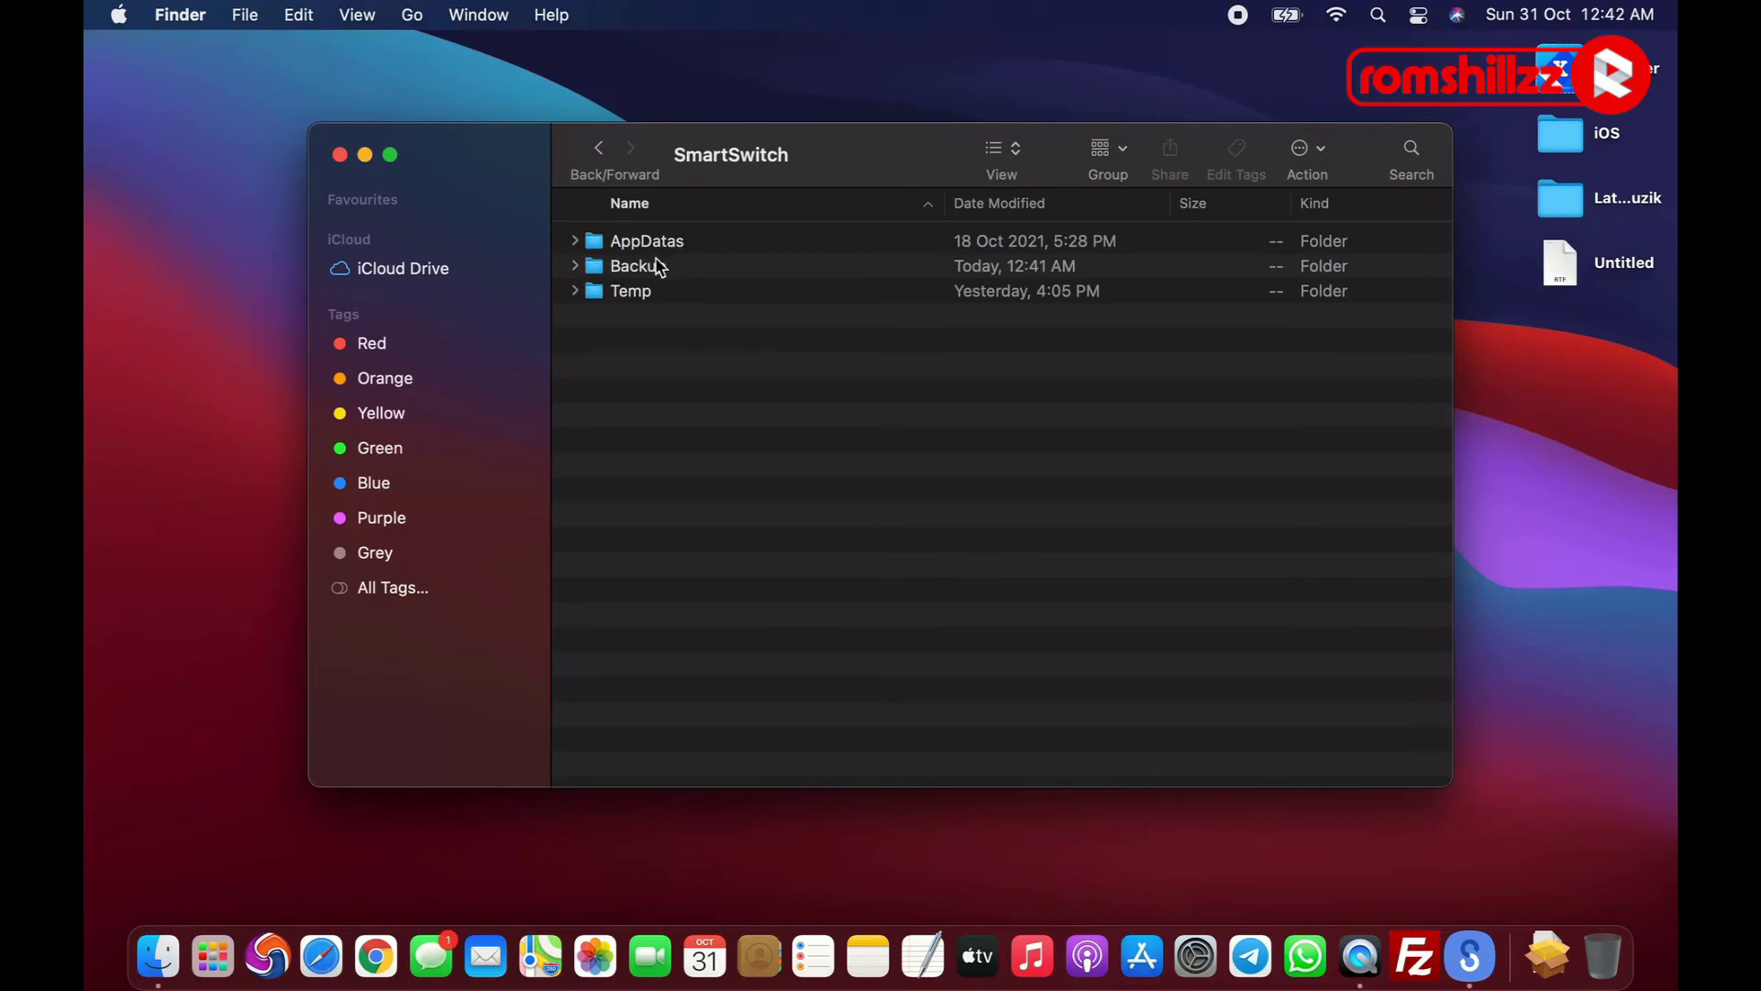
left_click(652, 267)
double_click(652, 267)
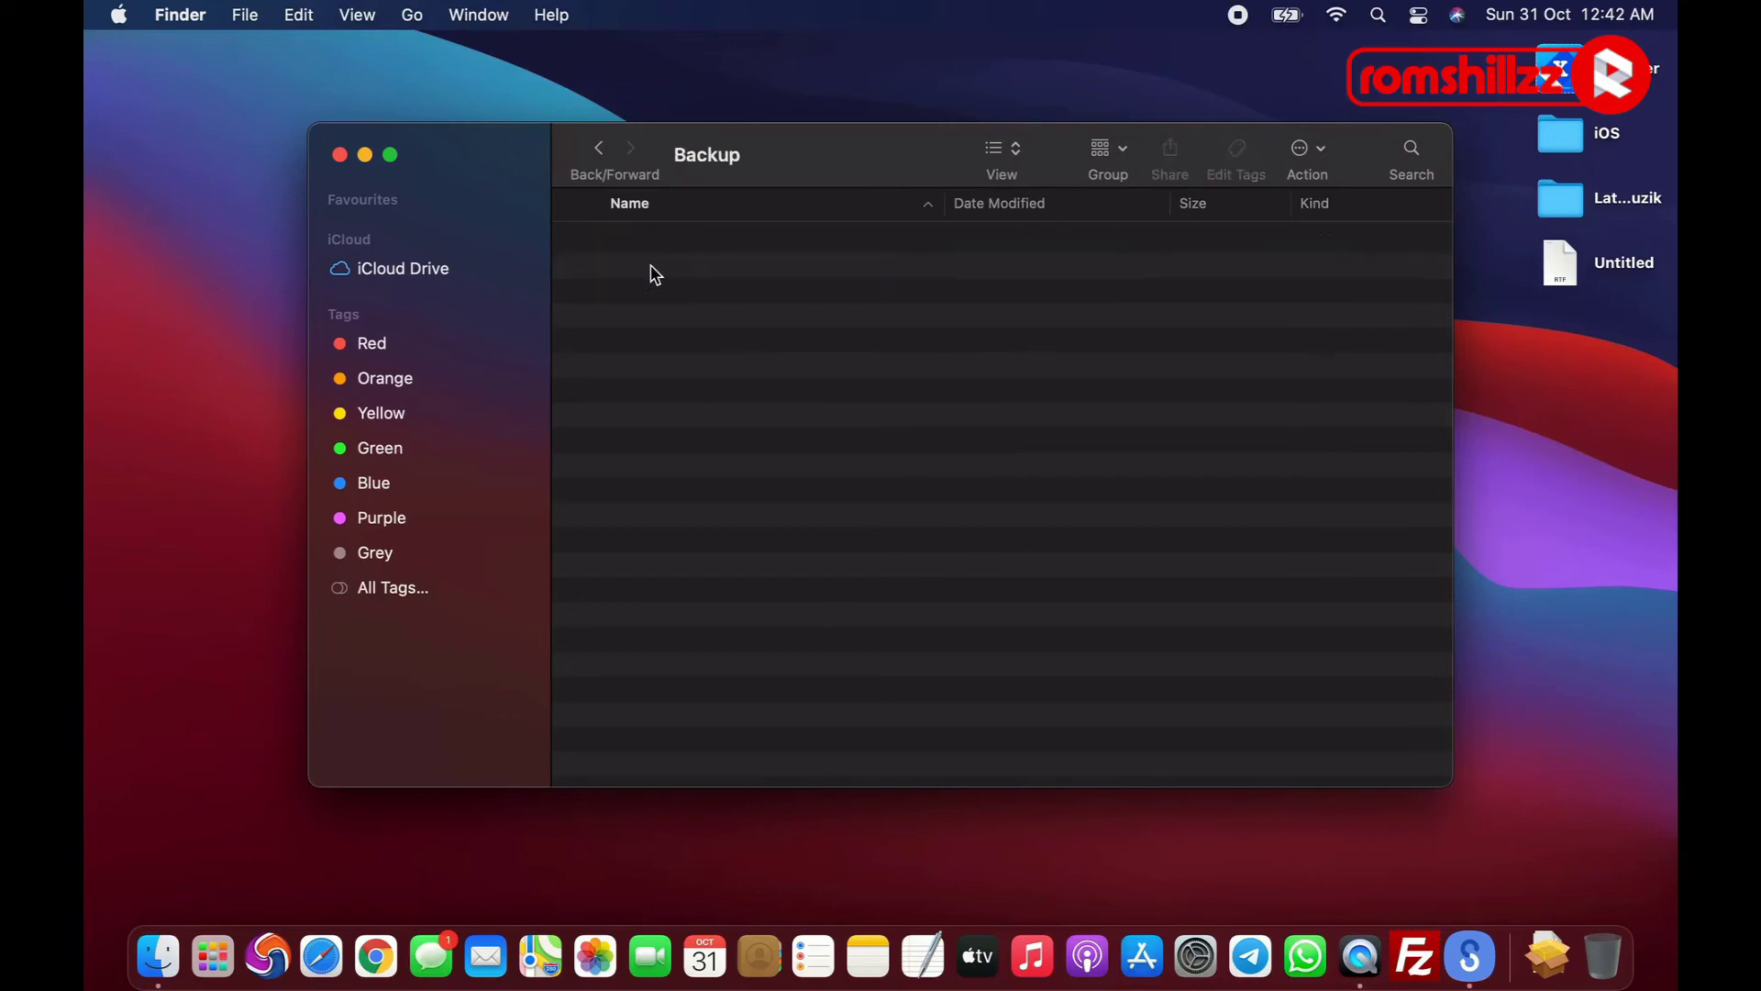